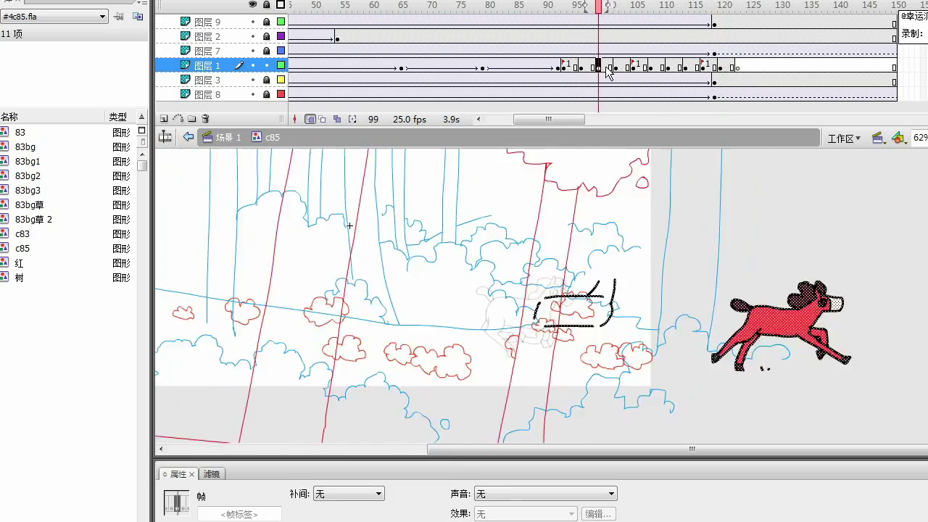
- Add a rough pencil stroke for the horse on frame 123 of 图层 1 and insert a blank keyframe at frame 126
{"action": "left_click_drag", "start_coordinate": [354, 225], "coordinate": [400, 252]}
{"action": "key", "text": "F7"}
- Go back to frame 100 of 图层 1 and sketch the horse's rear leg below the rough body
{"action": "key", "text": "comma"}
{"action": "key", "text": "comma"}
{"action": "key", "text": "comma"}
{"action": "key", "text": "comma"}
{"action": "key", "text": "comma"}
{"action": "key", "text": "comma"}
{"action": "key", "text": "comma"}
{"action": "key", "text": "comma"}
{"action": "key", "text": "comma"}
{"action": "key", "text": "comma"}
{"action": "key", "text": "comma"}
{"action": "key", "text": "comma"}
{"action": "key", "text": "comma"}
{"action": "key", "text": "comma"}
{"action": "key", "text": "comma"}
{"action": "key", "text": "comma"}
{"action": "key", "text": "comma"}
{"action": "key", "text": "comma"}
{"action": "key", "text": "comma"}
{"action": "key", "text": "comma"}
{"action": "key", "text": "comma"}
{"action": "key", "text": "comma"}
{"action": "key", "text": "comma"}
{"action": "key", "text": "comma"}
{"action": "key", "text": "comma"}
{"action": "key", "text": "comma"}
{"action": "left_click_drag", "start_coordinate": [545, 323], "coordinate": [514, 350]}
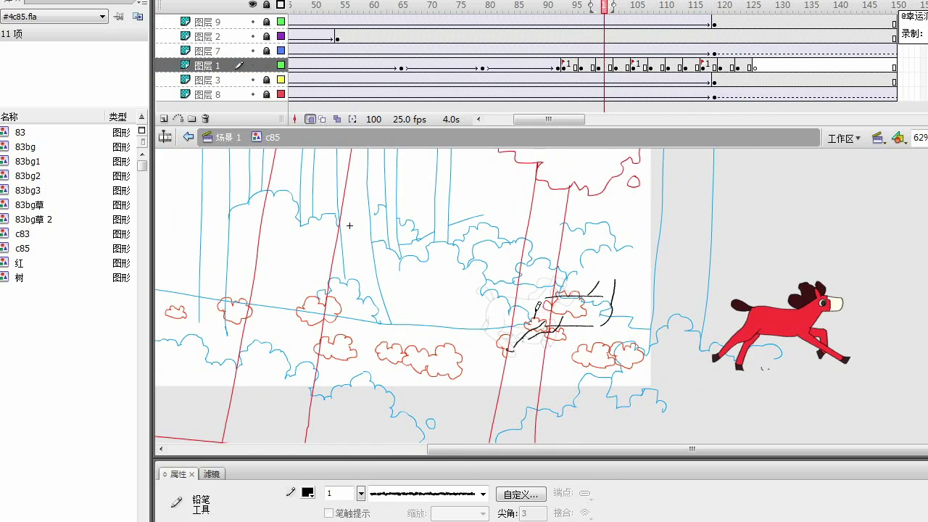
- Step through the rough horse poses on 图层 1 from frame 100 to frame 111
{"action": "key", "text": "period"}
{"action": "key", "text": "period"}
{"action": "key", "text": "period"}
{"action": "key", "text": "v"}
{"action": "key", "text": "period"}
{"action": "key", "text": "period"}
{"action": "key", "text": "period"}
{"action": "key", "text": "period"}
{"action": "key", "text": "period"}
{"action": "key", "text": "period"}
{"action": "key", "text": "period"}
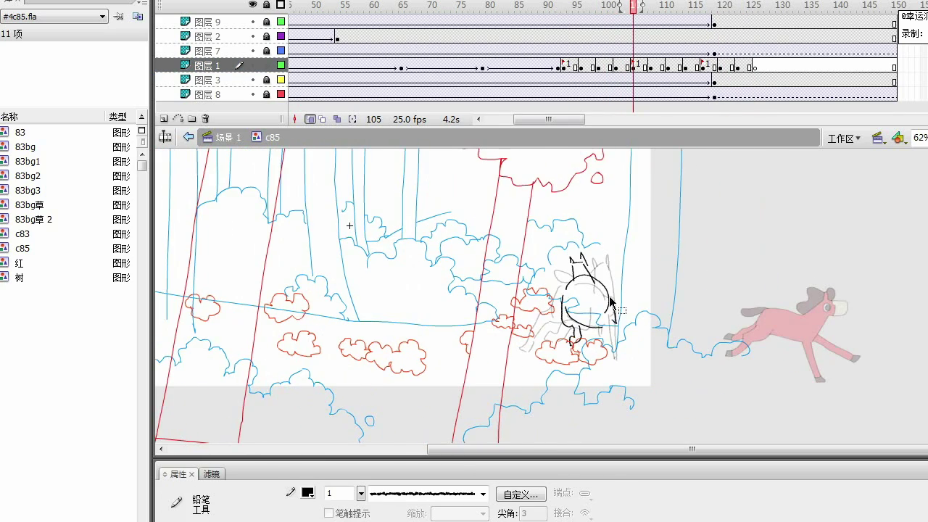
{"action": "key", "text": "period"}
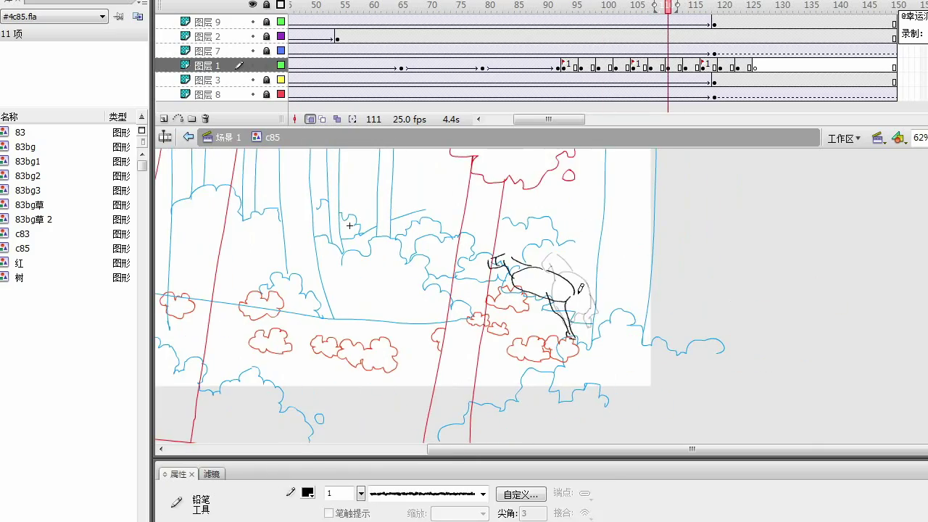
{"action": "key", "text": "period"}
- Move the keyframe of 图层 10 one frame earlier, to frame 91
{"action": "left_click", "coordinate": [570, 66]}
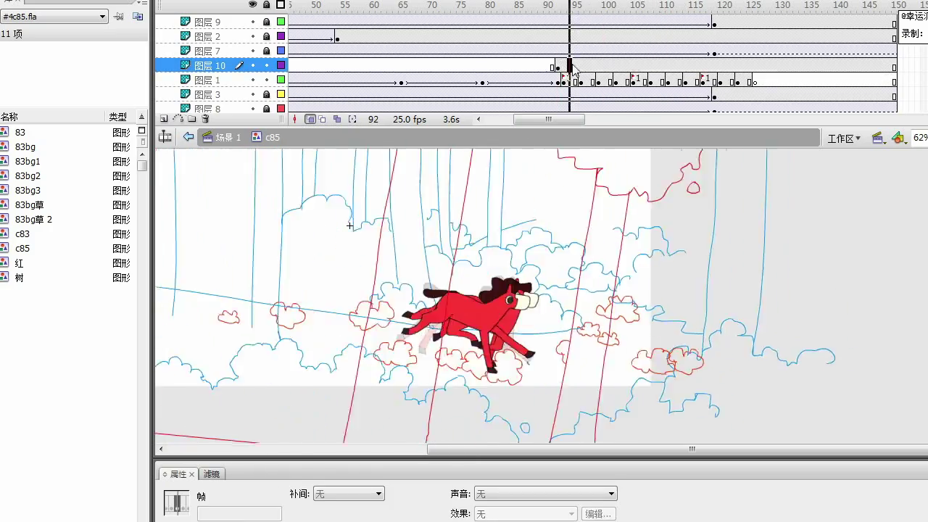
{"action": "left_click", "coordinate": [558, 68]}
{"action": "mouse_move", "coordinate": [557, 68]}
{"action": "left_mouse_down"}
{"action": "mouse_move", "coordinate": [534, 68]}
{"action": "mouse_move", "coordinate": [551, 67]}
{"action": "left_mouse_up"}
{"action": "left_click", "coordinate": [559, 67]}
- Push the rough pose keyframes of 图层 1 four frames later so the first pose labelled 1 starts at frame 97
{"action": "left_click", "coordinate": [557, 81]}
{"action": "left_click", "coordinate": [563, 80]}
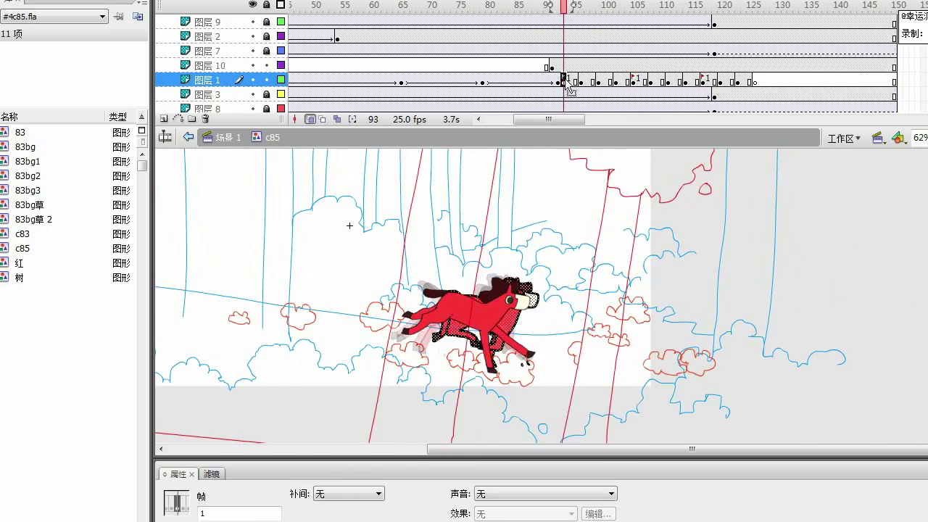
{"action": "left_click", "coordinate": [587, 79]}
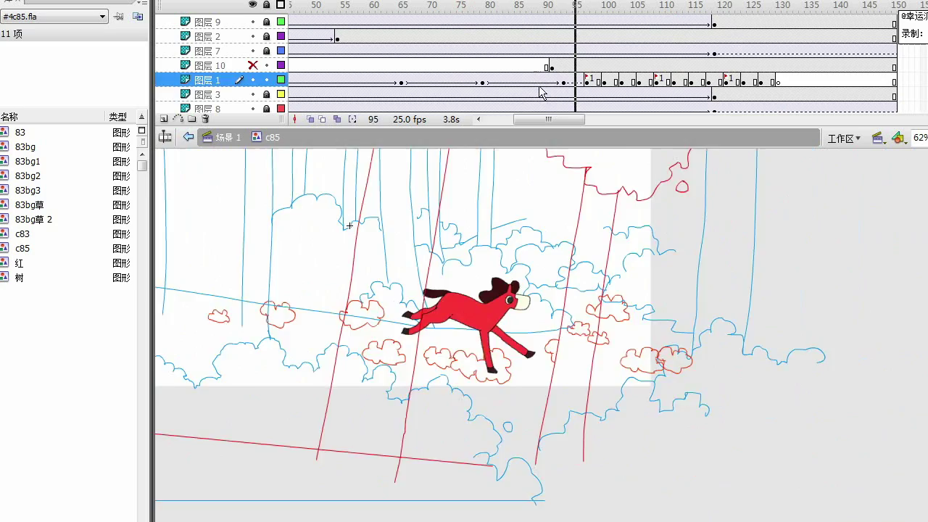
{"action": "left_click", "coordinate": [569, 66]}
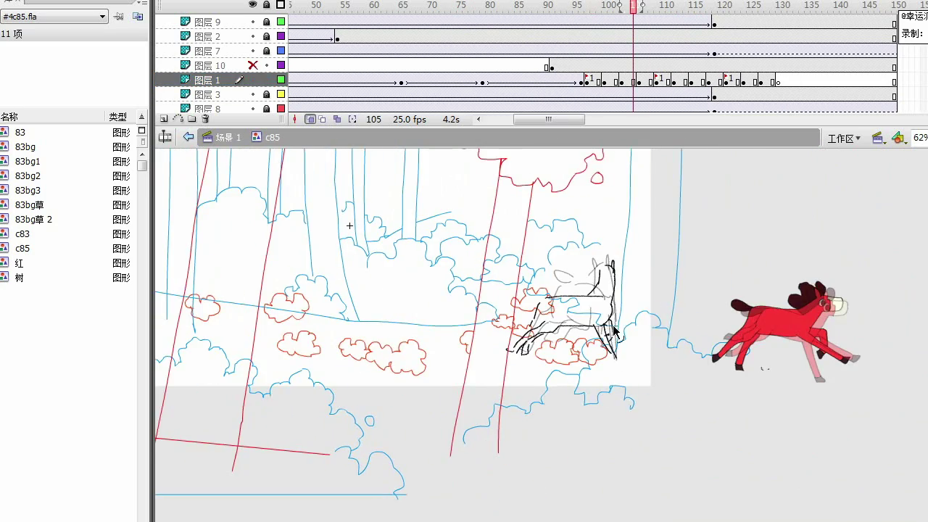
- Examine the retimed rough horse poses on 图层 1 from about frame 103 through frame 125
{"action": "left_click", "coordinate": [627, 80]}
{"action": "left_click", "coordinate": [678, 80]}
{"action": "left_click_drag", "start_coordinate": [676, 83], "coordinate": [696, 82]}
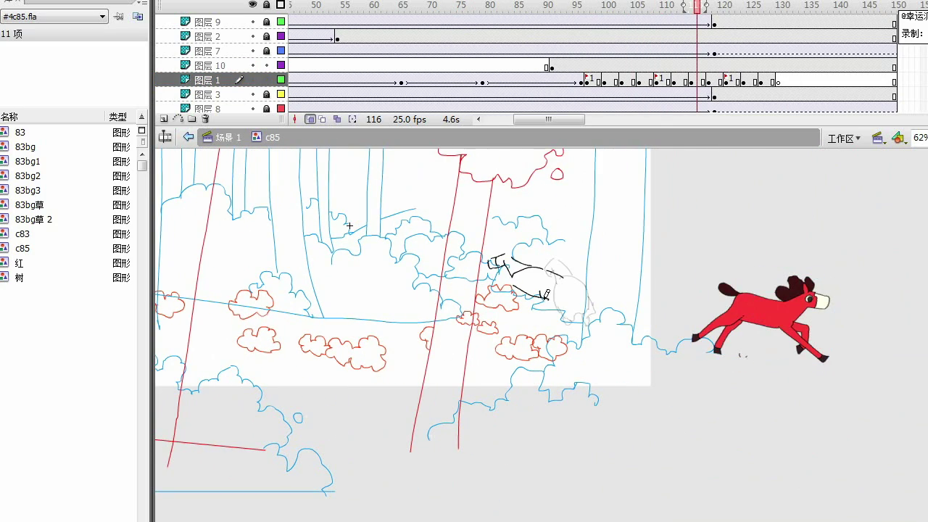
{"action": "key", "text": "comma"}
{"action": "key", "text": "comma"}
{"action": "key", "text": "comma"}
{"action": "key", "text": "period"}
{"action": "key", "text": "period"}
{"action": "key", "text": "period"}
{"action": "key", "text": "period"}
{"action": "key", "text": "period"}
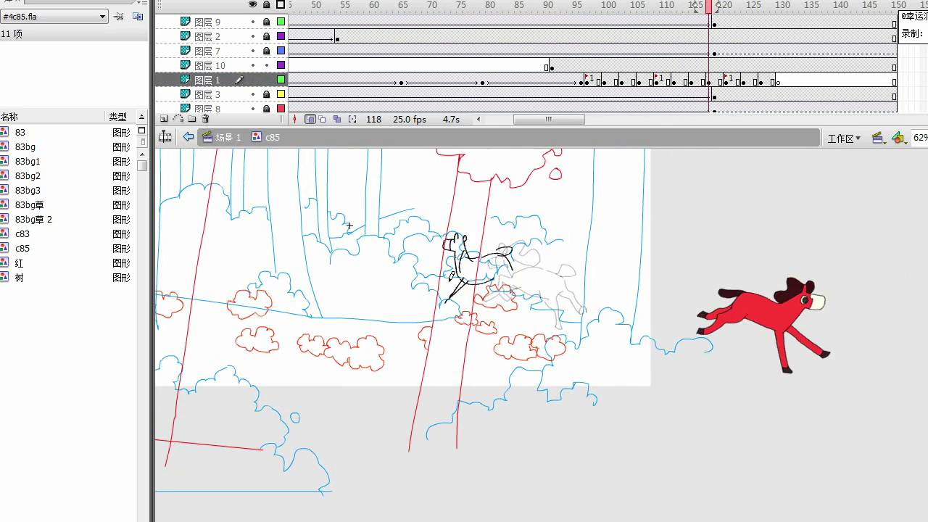
{"action": "key", "text": "period"}
{"action": "key", "text": "period"}
{"action": "key", "text": "period"}
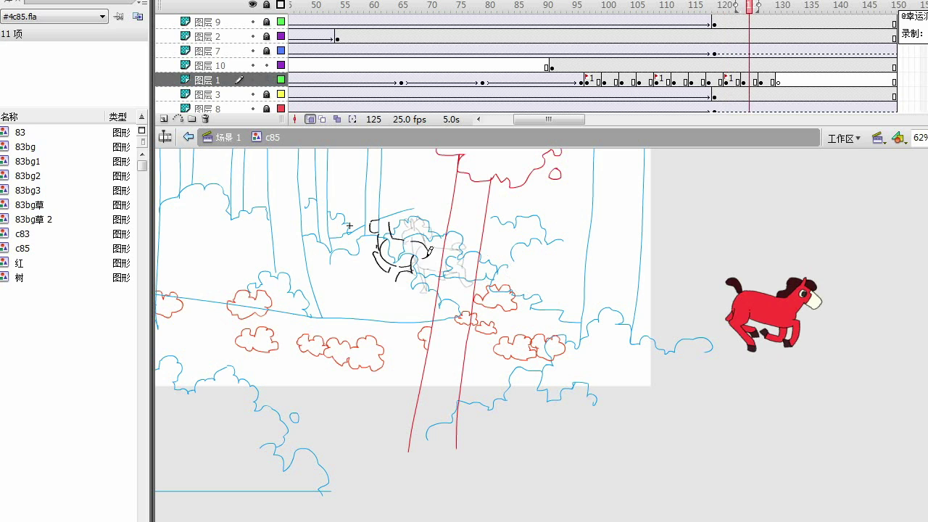
- Undo the last two strokes of the rough pose at frame 125 and insert a blank keyframe at frame 133
{"action": "key", "text": "ctrl+z"}
{"action": "key", "text": "ctrl+z"}
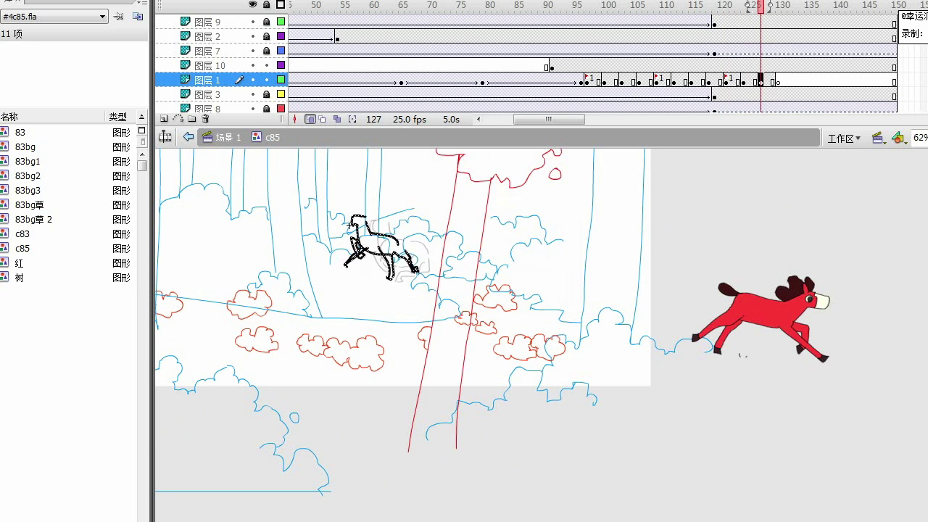
{"action": "key", "text": "period"}
{"action": "key", "text": "period"}
{"action": "key", "text": "period"}
{"action": "key", "text": "F7"}
- Move the keyframe of 图层 10 to frame 92
{"action": "left_click", "coordinate": [598, 81]}
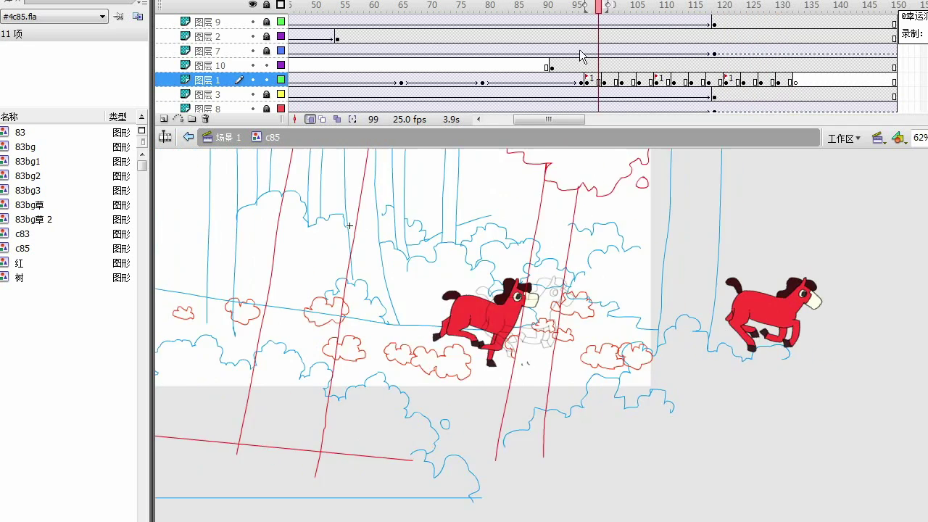
{"action": "left_click_drag", "start_coordinate": [551, 67], "coordinate": [557, 67]}
- Sketch the small distant horse pose, with head, body and legs, on frame 133 of 图层 1
{"action": "left_click", "coordinate": [795, 81]}
{"action": "left_click_drag", "start_coordinate": [328, 224], "coordinate": [326, 252]}
{"action": "left_click_drag", "start_coordinate": [332, 224], "coordinate": [346, 241]}
{"action": "left_click_drag", "start_coordinate": [331, 265], "coordinate": [331, 248]}
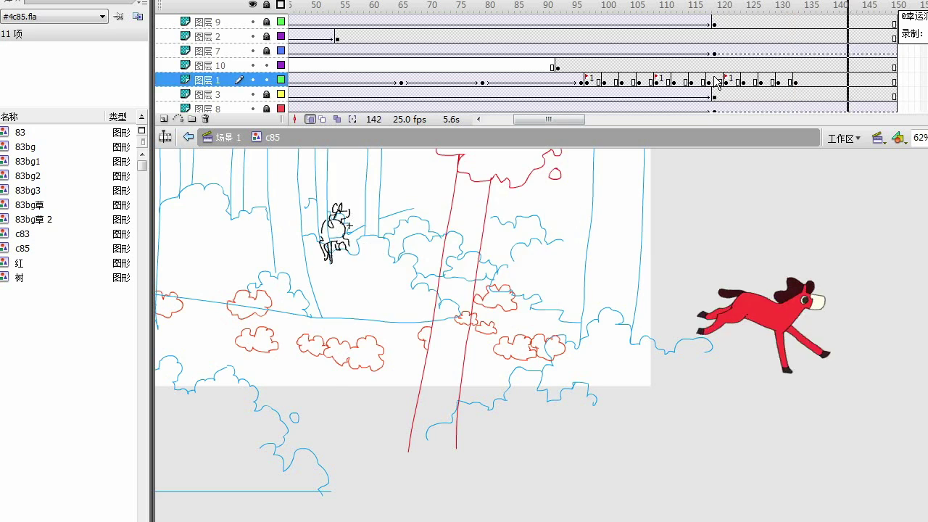
- Continue sketching the distant running horse poses on 图层 1, including the keyframes at frames 139, 142 and 151
{"action": "left_click", "coordinate": [756, 82]}
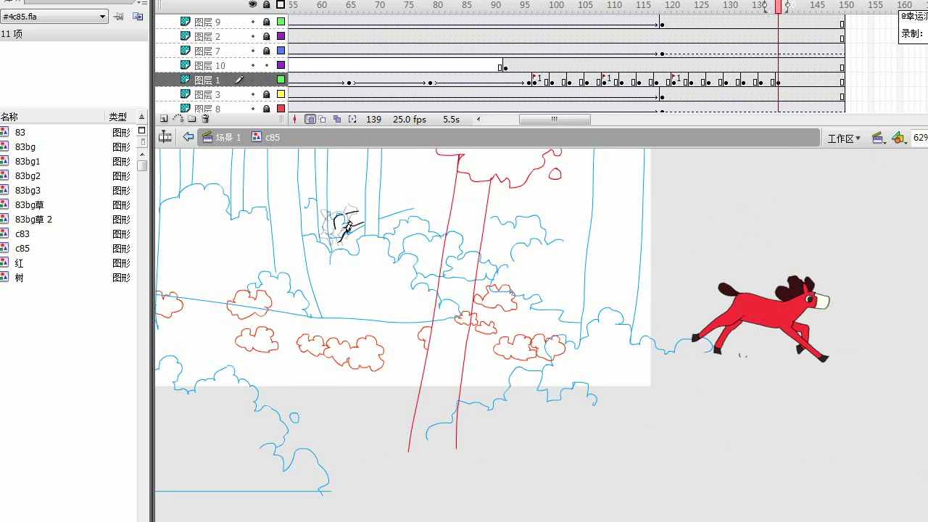
{"action": "double_click", "coordinate": [350, 225]}
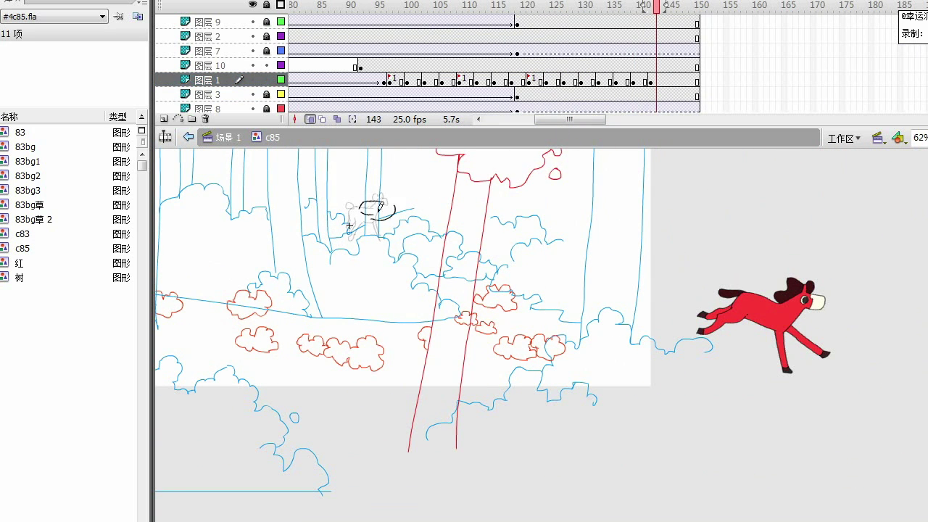
{"action": "left_click", "coordinate": [653, 82]}
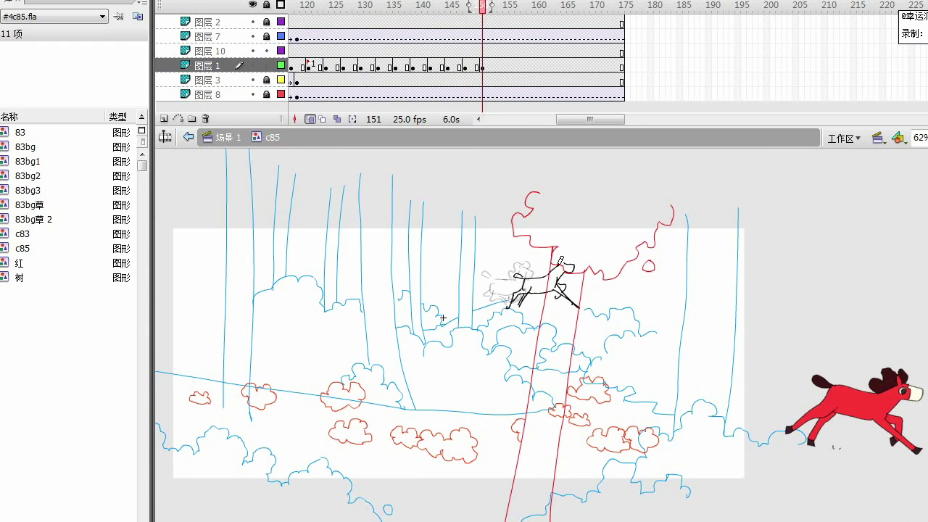
{"action": "left_click", "coordinate": [517, 66]}
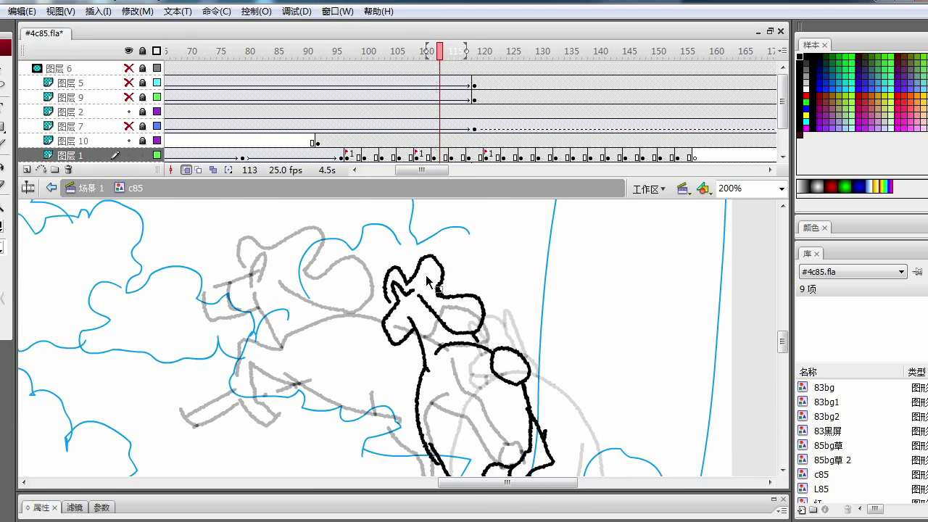
- Complete the horse's muzzle outline and draw its eye on frame 113 of 图层 1
{"action": "key", "text": "ctrl+equal"}
{"action": "key", "text": "ctrl+equal"}
{"action": "key", "text": "ctrl+minus"}
{"action": "key", "text": "ctrl+minus"}
{"action": "key", "text": "ctrl+minus"}
{"action": "key", "text": "ctrl+equal"}
{"action": "key", "text": "ctrl+equal"}
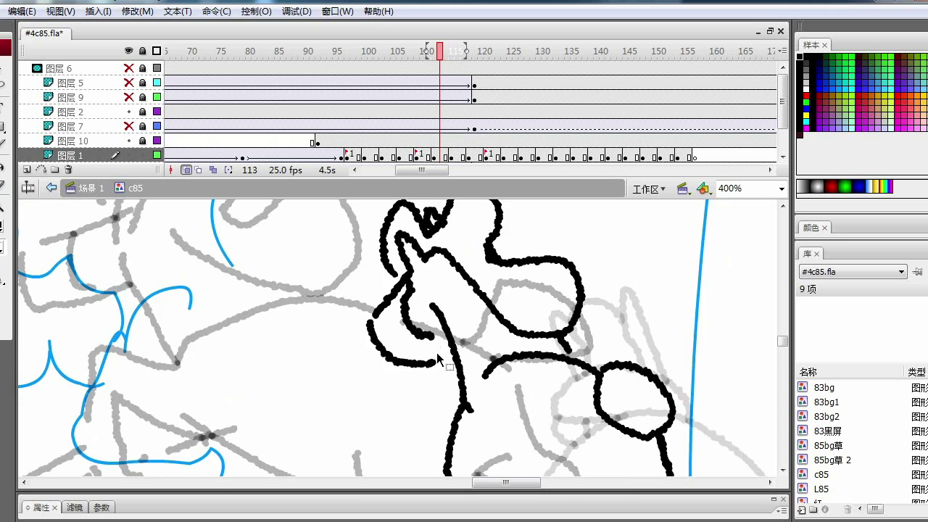
{"action": "left_click_drag", "start_coordinate": [404, 361], "coordinate": [446, 341]}
{"action": "key", "text": "ctrl+equal"}
{"action": "key", "text": "ctrl+minus"}
{"action": "left_click_drag", "start_coordinate": [171, 219], "coordinate": [309, 224]}
{"action": "key", "text": "ctrl+minus"}
{"action": "key", "text": "ctrl+minus"}
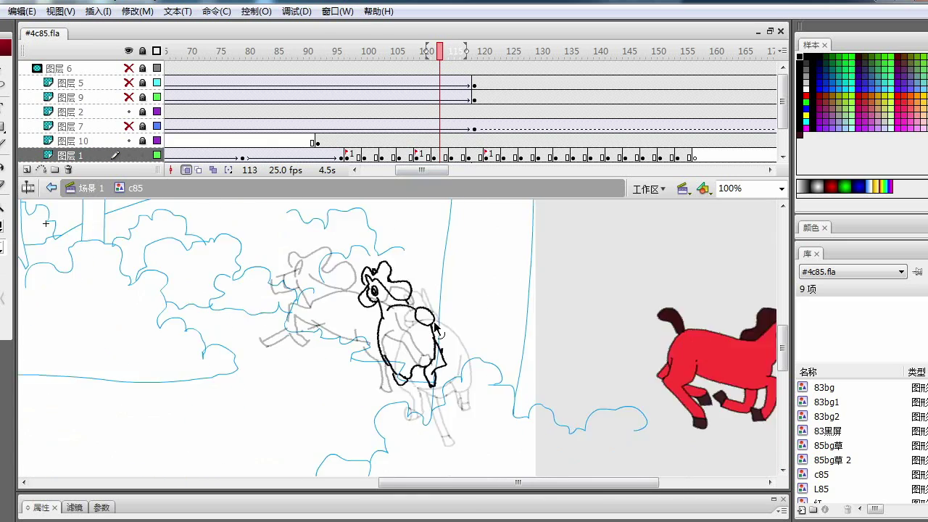
- Check the horse drawing on frame 113 against the neighbouring preceding pose
{"action": "key", "text": "ctrl+equal"}
{"action": "key", "text": "v"}
{"action": "mouse_move", "coordinate": [397, 268]}
{"action": "left_mouse_down"}
{"action": "mouse_move", "coordinate": [397, 359]}
{"action": "mouse_move", "coordinate": [401, 332]}
{"action": "left_mouse_up"}
{"action": "mouse_move", "coordinate": [417, 315]}
{"action": "left_mouse_down"}
{"action": "mouse_move", "coordinate": [432, 308]}
{"action": "mouse_move", "coordinate": [305, 307]}
{"action": "mouse_move", "coordinate": [338, 319]}
{"action": "mouse_move", "coordinate": [265, 368]}
{"action": "left_mouse_up"}
{"action": "left_click", "coordinate": [440, 155]}
{"action": "key", "text": "ctrl+minus"}
{"action": "key", "text": "comma"}
{"action": "left_click", "coordinate": [312, 356], "text": "ctrl"}
{"action": "left_click", "coordinate": [278, 298]}
{"action": "left_click_drag", "start_coordinate": [290, 312], "coordinate": [492, 304]}
- Redraw the horse's muzzle lines on the pose at frame 115
{"action": "mouse_move", "coordinate": [434, 51]}
{"action": "left_mouse_down"}
{"action": "mouse_move", "coordinate": [466, 70]}
{"action": "mouse_move", "coordinate": [450, 53]}
{"action": "left_mouse_up"}
{"action": "mouse_move", "coordinate": [333, 204]}
{"action": "left_mouse_down"}
{"action": "mouse_move", "coordinate": [362, 306]}
{"action": "mouse_move", "coordinate": [456, 295]}
{"action": "left_mouse_up"}
{"action": "key", "text": "v"}
{"action": "key", "text": "ctrl+minus"}
{"action": "left_click", "coordinate": [397, 358], "text": "ctrl"}
{"action": "key", "text": "y"}
{"action": "left_click_drag", "start_coordinate": [252, 363], "coordinate": [255, 314]}
{"action": "left_click_drag", "start_coordinate": [288, 295], "coordinate": [342, 315]}
{"action": "left_click", "coordinate": [293, 255], "text": "ctrl"}
{"action": "left_click", "coordinate": [350, 372]}
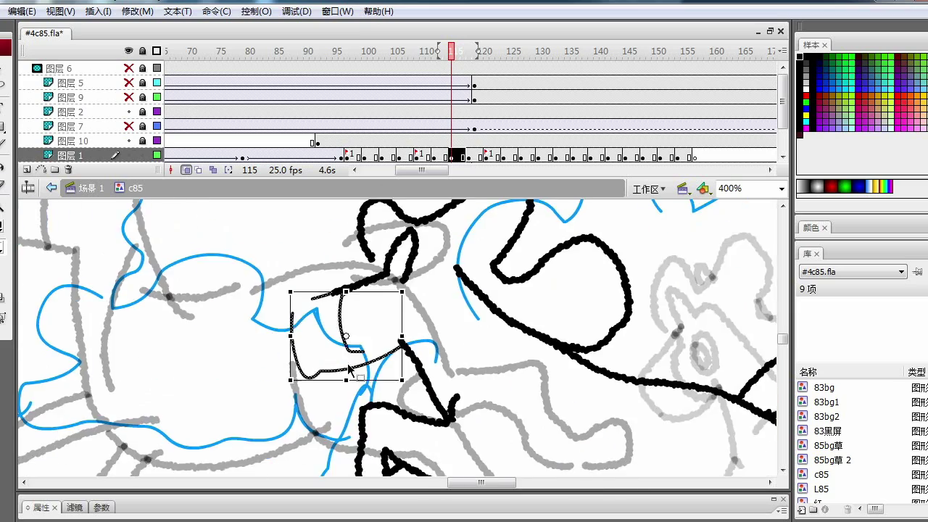
- Finish the muzzle and eye of the horse on frame 115, deleting the stray line segment at the muzzle
{"action": "left_click", "coordinate": [342, 351], "text": "ctrl+alt"}
{"action": "mouse_move", "coordinate": [413, 317]}
{"action": "left_mouse_down"}
{"action": "mouse_move", "coordinate": [426, 337]}
{"action": "mouse_move", "coordinate": [380, 348]}
{"action": "mouse_move", "coordinate": [384, 323]}
{"action": "left_mouse_up"}
{"action": "left_click", "coordinate": [332, 319], "text": "ctrl"}
{"action": "left_click", "coordinate": [395, 333], "text": "ctrl"}
{"action": "left_click", "coordinate": [397, 328]}
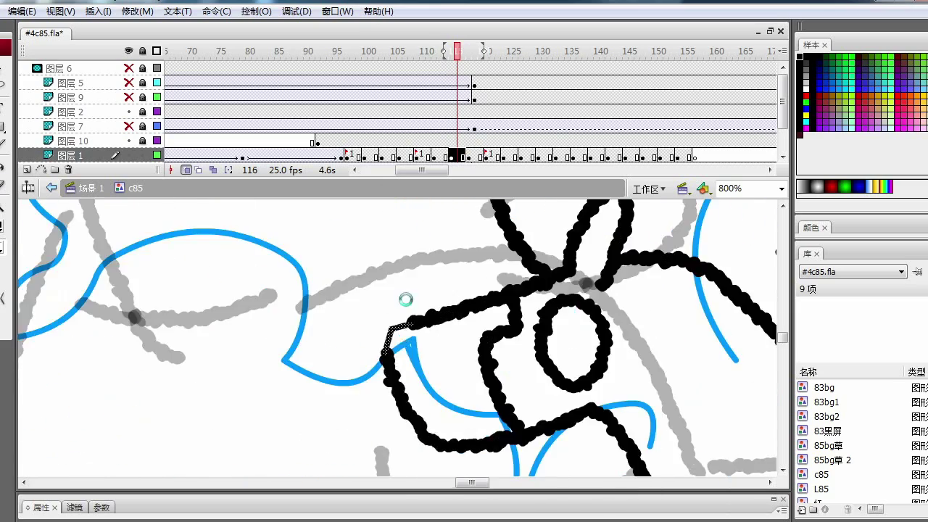
{"action": "key", "text": "ctrl+1"}
{"action": "mouse_move", "coordinate": [451, 52]}
{"action": "left_mouse_down"}
{"action": "mouse_move", "coordinate": [437, 75]}
{"action": "mouse_move", "coordinate": [451, 52]}
{"action": "left_mouse_up"}
{"action": "left_click", "coordinate": [515, 388], "text": "ctrl"}
{"action": "left_click", "coordinate": [409, 330]}
{"action": "key", "text": "Delete"}
- Close the open front leg and hoof outlines of the horse on frame 119
{"action": "key", "text": "period"}
{"action": "key", "text": "period"}
{"action": "key", "text": "period"}
{"action": "key", "text": "period"}
{"action": "key", "text": "ctrl+minus"}
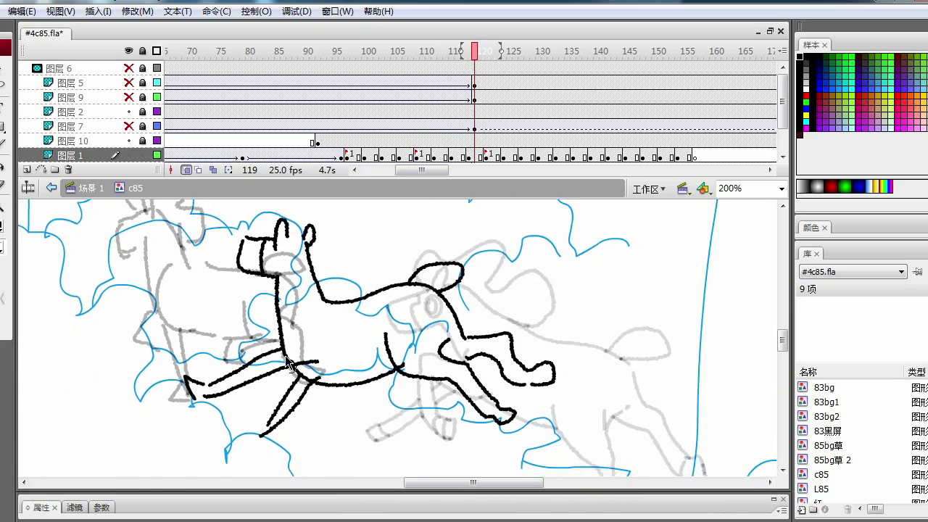
{"action": "mouse_move", "coordinate": [292, 434]}
{"action": "left_mouse_down"}
{"action": "mouse_move", "coordinate": [292, 381]}
{"action": "mouse_move", "coordinate": [327, 420]}
{"action": "left_mouse_up"}
{"action": "left_click", "coordinate": [322, 336]}
{"action": "left_click_drag", "start_coordinate": [263, 366], "coordinate": [254, 381]}
- Draw the horse's ear and mane on frame 119, using the preceding frame as reference
{"action": "left_click_drag", "start_coordinate": [475, 53], "coordinate": [469, 52]}
{"action": "left_click_drag", "start_coordinate": [363, 224], "coordinate": [298, 294]}
{"action": "left_click_drag", "start_coordinate": [277, 279], "coordinate": [307, 341]}
{"action": "left_click_drag", "start_coordinate": [469, 52], "coordinate": [532, 52]}
{"action": "left_click_drag", "start_coordinate": [231, 328], "coordinate": [242, 350]}
{"action": "key", "text": "ctrl+equal"}
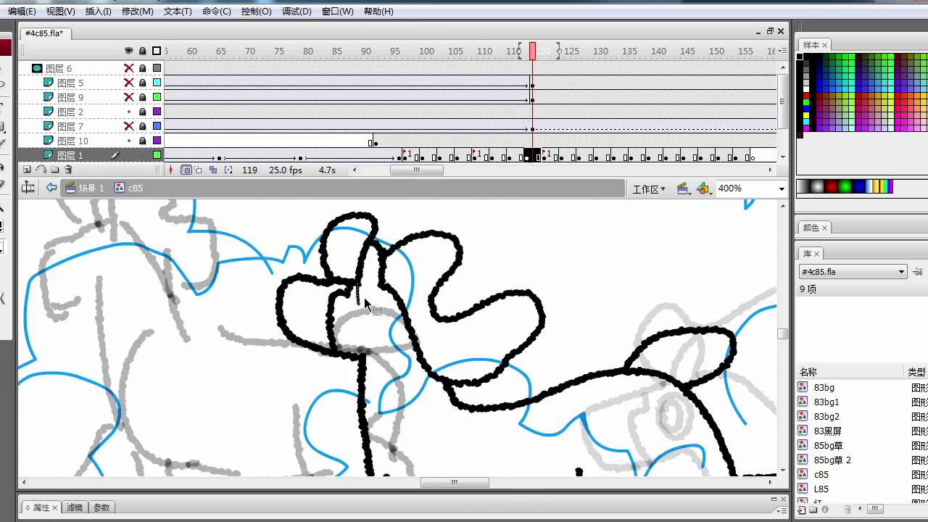
- Turn off onion skinning and refine the horse's head on frame 122
{"action": "key", "text": "comma"}
{"action": "key", "text": "period"}
{"action": "key", "text": "ctrl+minus"}
{"action": "key", "text": "ctrl+equal"}
{"action": "key", "text": "ctrl+minus"}
{"action": "key", "text": "ctrl+minus"}
{"action": "mouse_move", "coordinate": [532, 52]}
{"action": "left_mouse_down"}
{"action": "mouse_move", "coordinate": [399, 74]}
{"action": "mouse_move", "coordinate": [495, 45]}
{"action": "left_mouse_up"}
{"action": "key", "text": "ctrl+equal"}
{"action": "key", "text": "ctrl+equal"}
{"action": "left_click", "coordinate": [186, 169]}
{"action": "left_click_drag", "start_coordinate": [369, 334], "coordinate": [342, 370]}
{"action": "key", "text": "comma"}
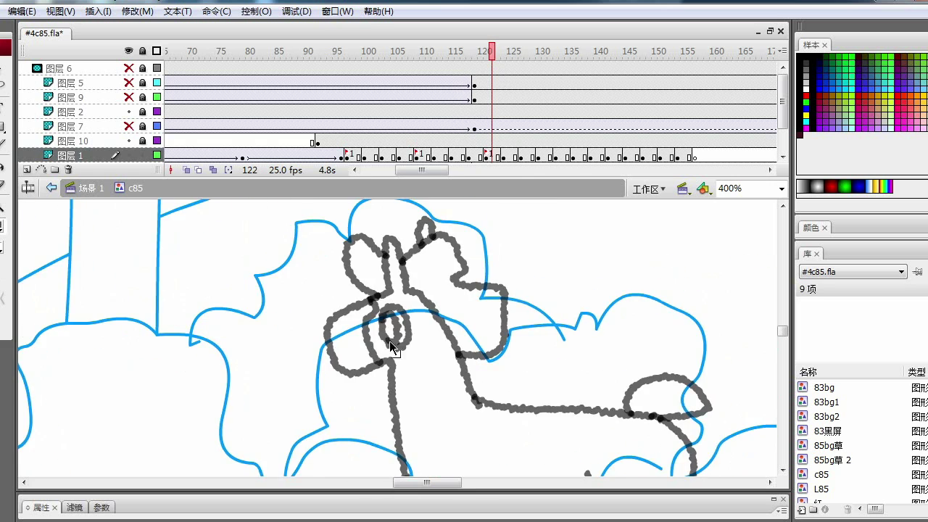
{"action": "key", "text": "ctrl+minus"}
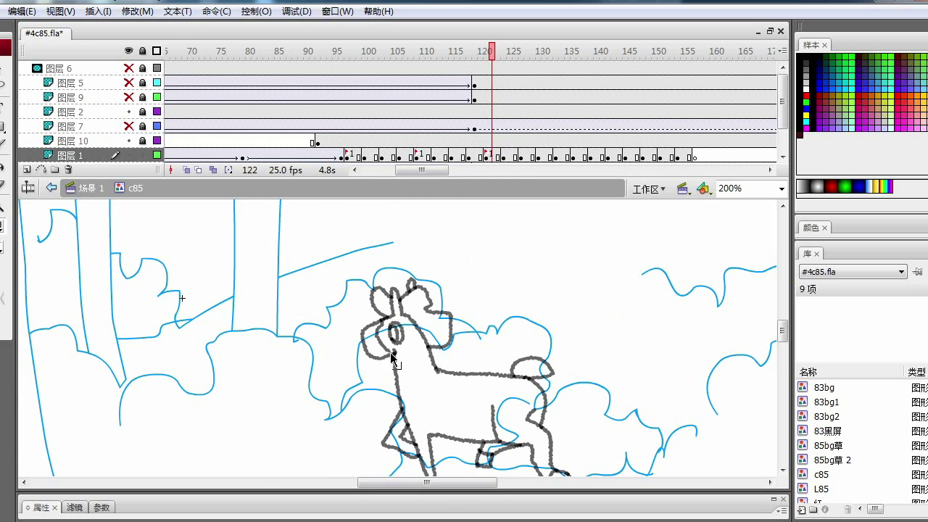
- Turn onion skinning on at frame 124 and draw the horse's ears, eye and mane over the rough head
{"action": "key", "text": "period"}
{"action": "left_click", "coordinate": [186, 169]}
{"action": "key", "text": "y"}
{"action": "left_click_drag", "start_coordinate": [299, 259], "coordinate": [344, 311]}
{"action": "left_click_drag", "start_coordinate": [363, 315], "coordinate": [414, 351]}
{"action": "left_click_drag", "start_coordinate": [282, 270], "coordinate": [291, 271]}
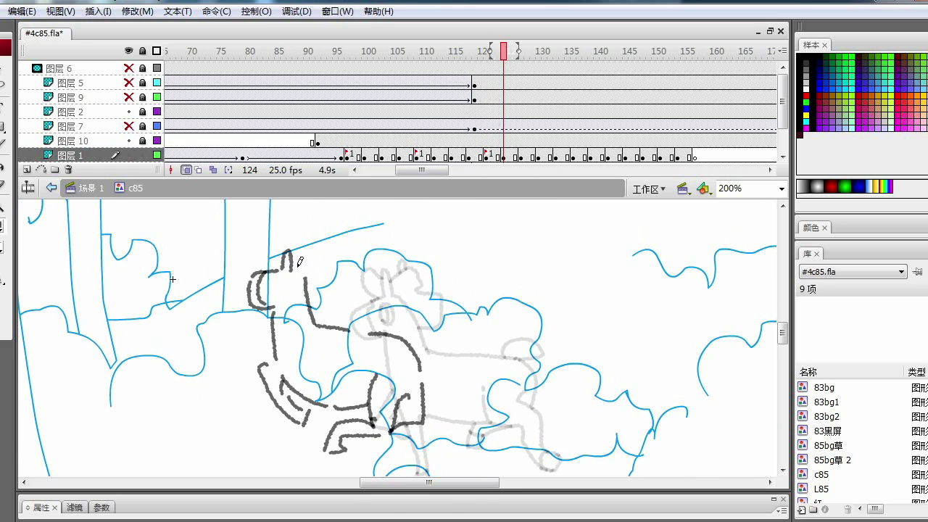
{"action": "left_click_drag", "start_coordinate": [335, 249], "coordinate": [348, 236]}
{"action": "left_click_drag", "start_coordinate": [350, 400], "coordinate": [315, 303]}
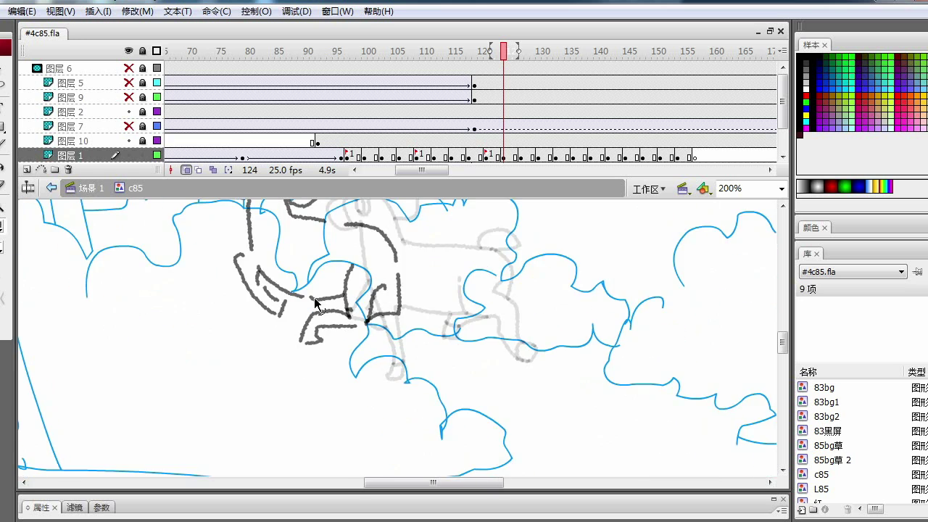
- Close the raised front leg and hoof outline on frame 124 and add the horse's tail
{"action": "key", "text": "ctrl+minus"}
{"action": "key", "text": "ctrl+minus"}
{"action": "key", "text": "ctrl+equal"}
{"action": "key", "text": "ctrl+equal"}
{"action": "mouse_move", "coordinate": [362, 333]}
{"action": "left_mouse_down"}
{"action": "mouse_move", "coordinate": [313, 310]}
{"action": "mouse_move", "coordinate": [334, 332]}
{"action": "left_mouse_up"}
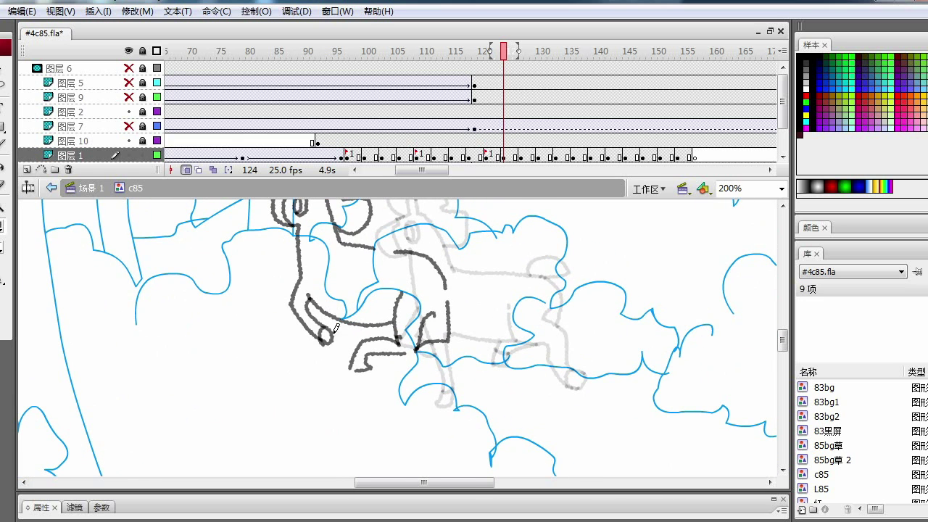
{"action": "left_click_drag", "start_coordinate": [348, 290], "coordinate": [305, 314]}
{"action": "left_click_drag", "start_coordinate": [365, 274], "coordinate": [396, 288]}
{"action": "left_click_drag", "start_coordinate": [348, 290], "coordinate": [332, 321]}
- Join the rump line and complete the hind leg and hoof of the horse on frame 125, saving the file
{"action": "left_click", "coordinate": [503, 50]}
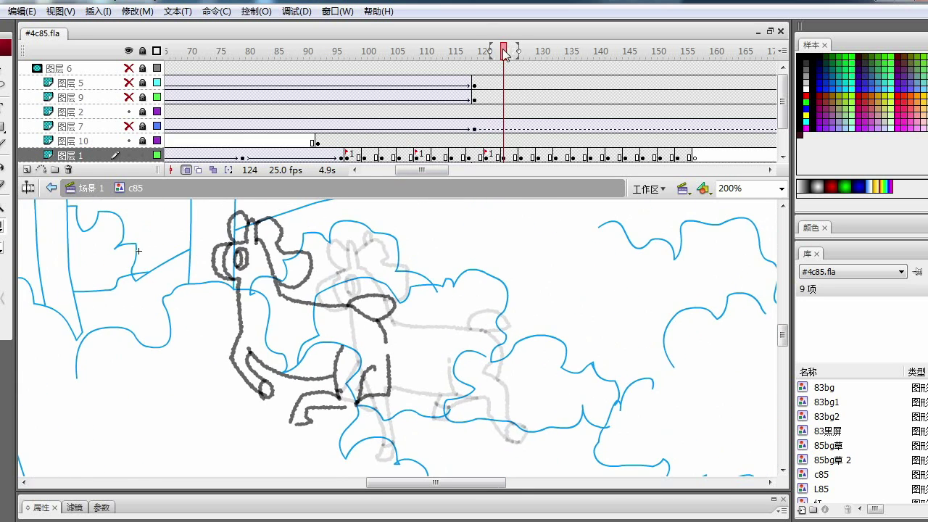
{"action": "left_click", "coordinate": [390, 326]}
{"action": "left_click_drag", "start_coordinate": [340, 398], "coordinate": [373, 343]}
{"action": "scroll", "coordinate": [330, 361], "scroll_direction": "right", "scroll_amount": 3}
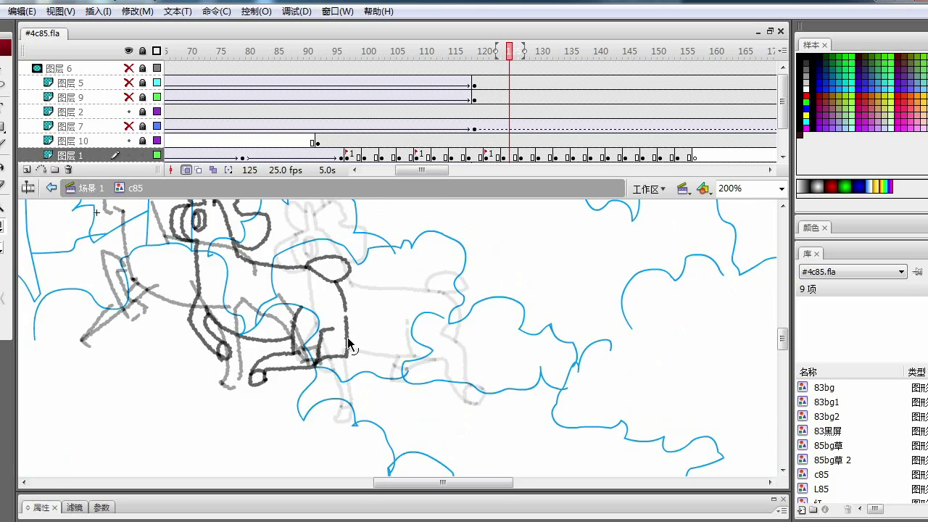
{"action": "left_click_drag", "start_coordinate": [132, 338], "coordinate": [166, 350]}
{"action": "key", "text": "ctrl+s"}
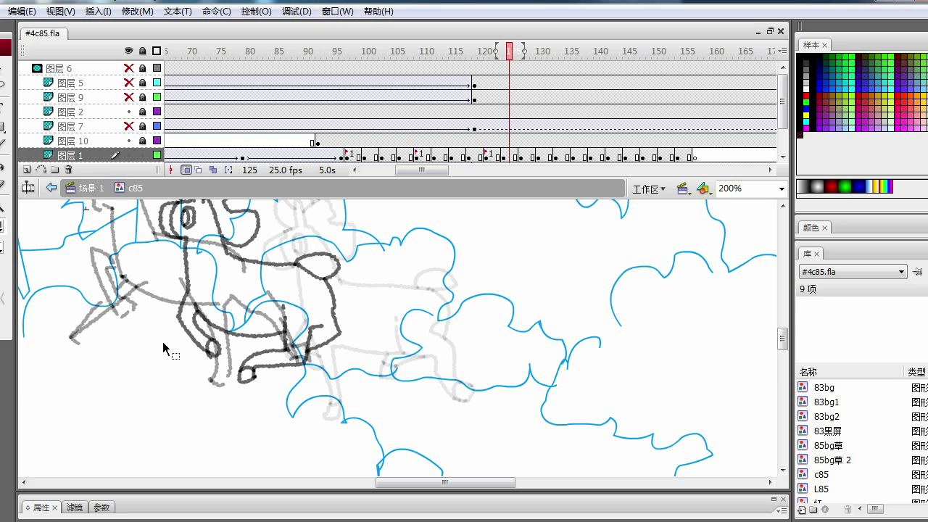
- Draw the horse's muzzle, ears, mane and eye on frame 127, following the onion-skinned preceding pose
{"action": "mouse_move", "coordinate": [509, 52]}
{"action": "left_mouse_down"}
{"action": "mouse_move", "coordinate": [464, 73]}
{"action": "mouse_move", "coordinate": [522, 54]}
{"action": "left_mouse_up"}
{"action": "left_click_drag", "start_coordinate": [203, 251], "coordinate": [212, 281]}
{"action": "left_click_drag", "start_coordinate": [224, 236], "coordinate": [231, 239]}
{"action": "left_click_drag", "start_coordinate": [236, 242], "coordinate": [222, 268]}
{"action": "left_click_drag", "start_coordinate": [217, 266], "coordinate": [243, 312]}
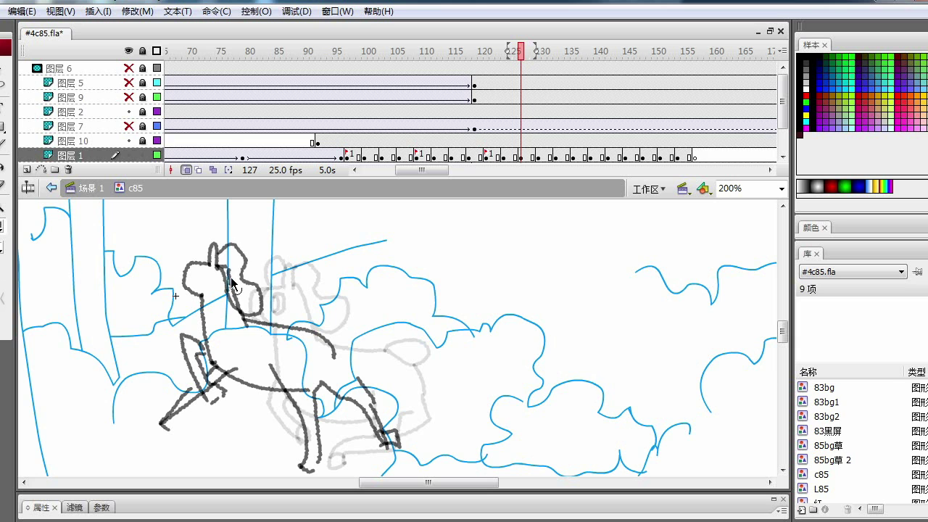
{"action": "left_click_drag", "start_coordinate": [195, 262], "coordinate": [210, 263]}
{"action": "left_click_drag", "start_coordinate": [190, 278], "coordinate": [218, 242]}
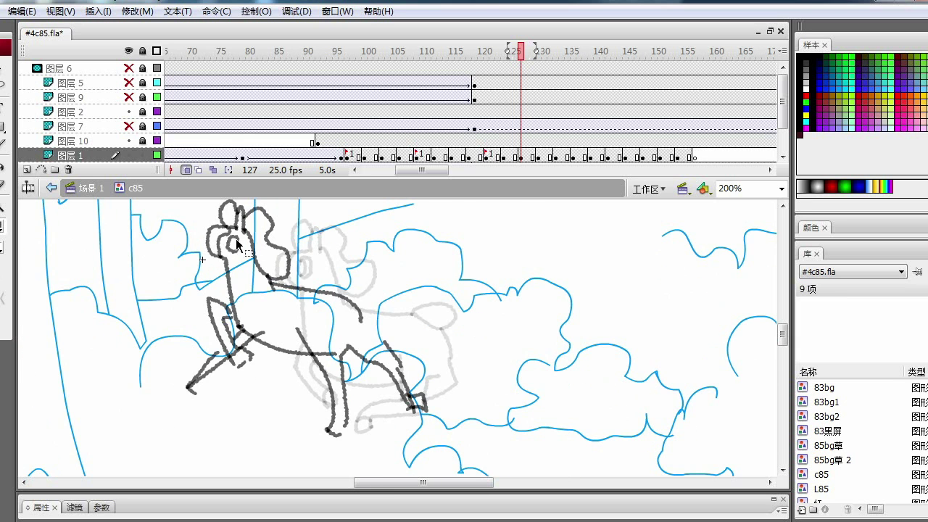
- Close the front leg and hoof outlines of the horse on frame 127
{"action": "left_click", "coordinate": [233, 244], "text": "ctrl"}
{"action": "mouse_move", "coordinate": [397, 324]}
{"action": "left_mouse_down"}
{"action": "mouse_move", "coordinate": [399, 344]}
{"action": "mouse_move", "coordinate": [343, 370]}
{"action": "left_mouse_up"}
{"action": "left_click", "coordinate": [396, 335], "text": "ctrl"}
{"action": "left_click", "coordinate": [395, 335], "text": "ctrl"}
{"action": "left_click", "coordinate": [409, 305], "text": "ctrl"}
{"action": "key", "text": "ctrl+minus"}
{"action": "key", "text": "ctrl+minus"}
{"action": "key", "text": "ctrl+minus"}
{"action": "left_click", "coordinate": [389, 347], "text": "ctrl"}
{"action": "mouse_move", "coordinate": [354, 292]}
{"action": "left_mouse_down"}
{"action": "mouse_move", "coordinate": [358, 325]}
{"action": "mouse_move", "coordinate": [380, 340]}
{"action": "left_mouse_up"}
{"action": "left_click_drag", "start_coordinate": [363, 347], "coordinate": [351, 269]}
{"action": "left_click_drag", "start_coordinate": [290, 391], "coordinate": [318, 347]}
{"action": "left_click_drag", "start_coordinate": [375, 277], "coordinate": [305, 331]}
{"action": "left_click_drag", "start_coordinate": [305, 331], "coordinate": [322, 350]}
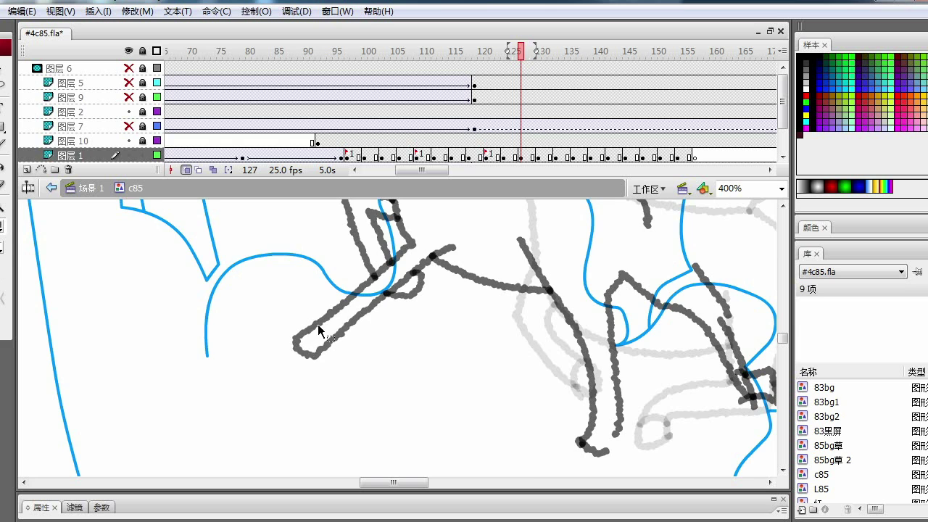
- Compare the neighbouring poses and close the gap at the horse's bent front leg on frame 128
{"action": "key", "text": "ctrl+minus"}
{"action": "key", "text": "ctrl+minus"}
{"action": "left_click", "coordinate": [441, 324], "text": "ctrl"}
{"action": "key", "text": "comma"}
{"action": "key", "text": "comma"}
{"action": "key", "text": "comma"}
{"action": "left_click_drag", "start_coordinate": [447, 319], "coordinate": [332, 359]}
{"action": "left_click", "coordinate": [192, 313], "text": "ctrl"}
{"action": "left_click", "coordinate": [396, 340], "text": "ctrl"}
{"action": "key", "text": "period"}
{"action": "key", "text": "period"}
{"action": "key", "text": "period"}
{"action": "key", "text": "period"}
{"action": "left_click_drag", "start_coordinate": [420, 314], "coordinate": [429, 347]}
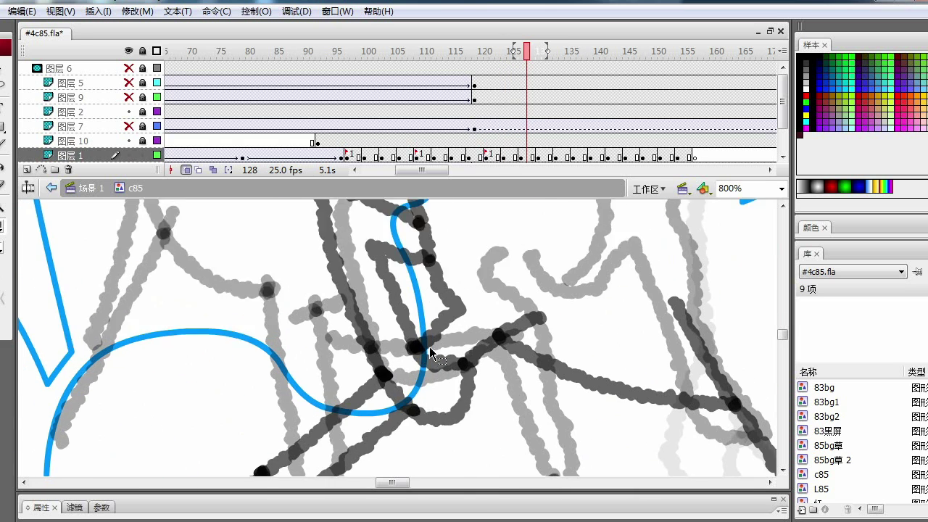
- Draw the tail on frame 127 and complete the rump, hind legs and hooves
{"action": "key", "text": "ctrl+-"}
{"action": "key", "text": "ctrl+-"}
{"action": "key", "text": "period"}
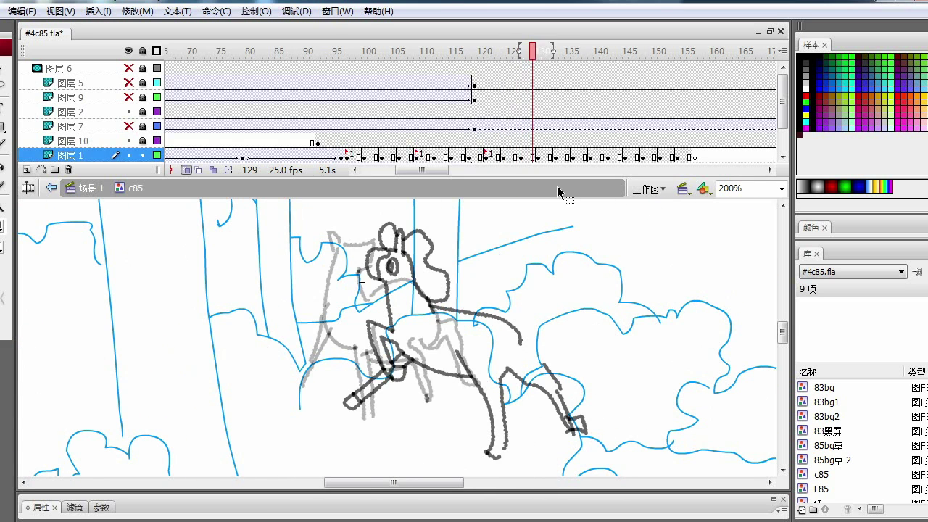
{"action": "key", "text": "comma"}
{"action": "scroll", "coordinate": [499, 392], "scroll_direction": "down", "scroll_amount": 3}
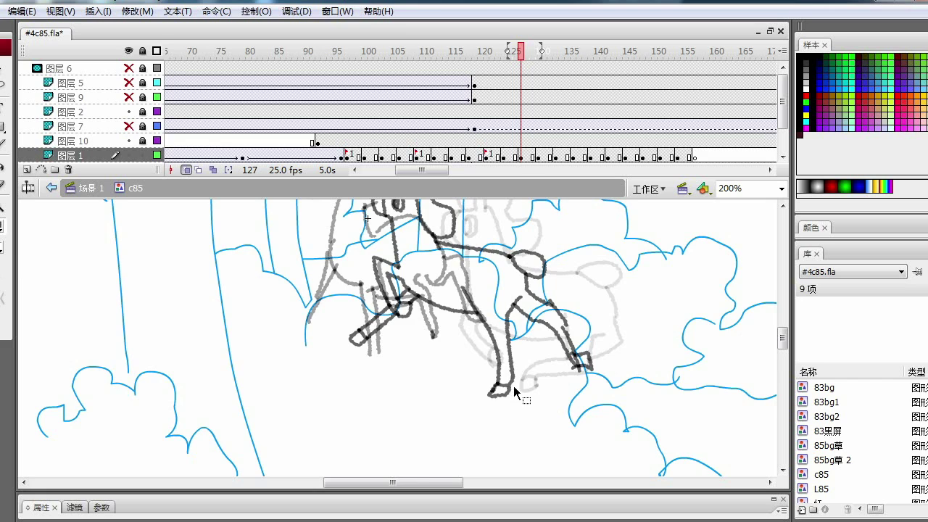
{"action": "left_click", "coordinate": [498, 353], "text": "ctrl"}
{"action": "left_click_drag", "start_coordinate": [500, 239], "coordinate": [347, 284]}
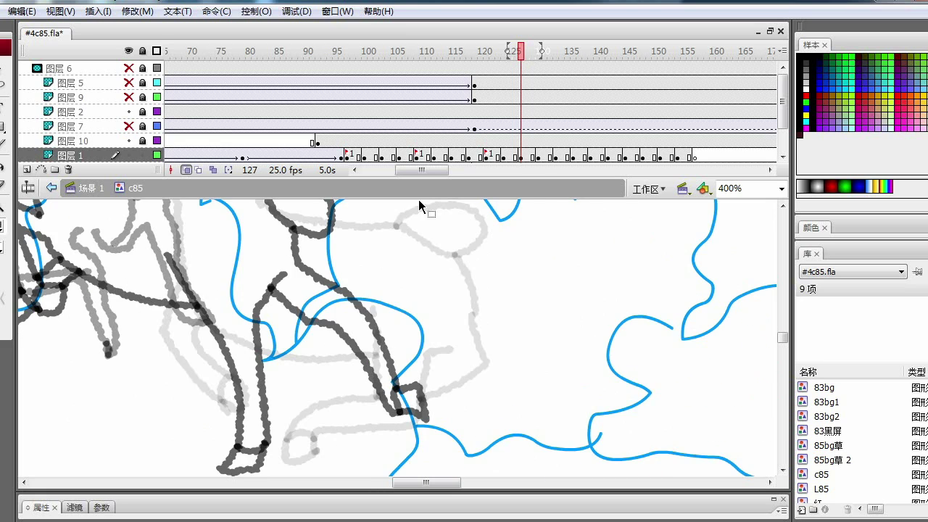
- Complete the hind legs on frame 130 by joining their open lines and adding both hind hooves
{"action": "key", "text": "ctrl+minus"}
{"action": "key", "text": "ctrl+minus"}
{"action": "key", "text": "ctrl+minus"}
{"action": "left_click_drag", "start_coordinate": [522, 53], "coordinate": [539, 55]}
{"action": "key", "text": "ctrl+equal"}
{"action": "key", "text": "ctrl+equal"}
{"action": "key", "text": "ctrl+equal"}
{"action": "scroll", "coordinate": [416, 216], "scroll_direction": "down", "scroll_amount": 5}
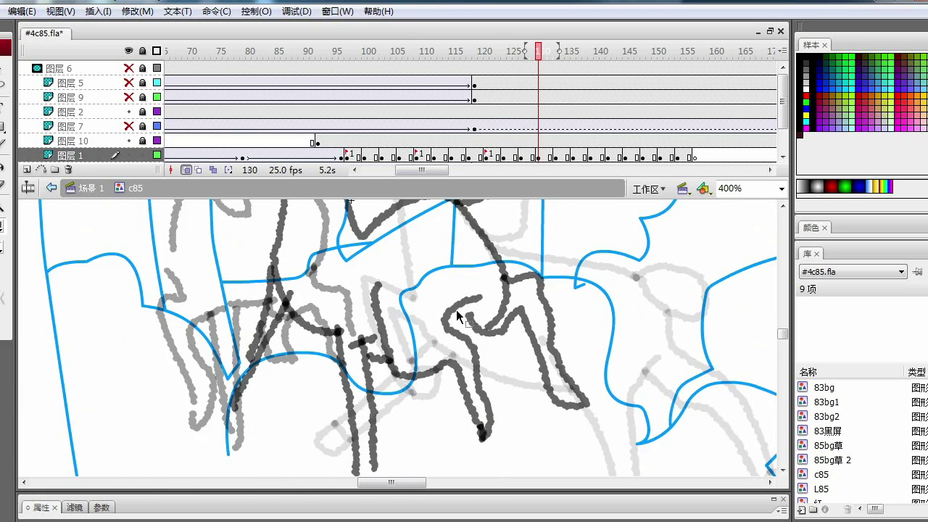
{"action": "left_click_drag", "start_coordinate": [439, 366], "coordinate": [420, 294]}
{"action": "left_click_drag", "start_coordinate": [460, 350], "coordinate": [470, 338]}
{"action": "left_click_drag", "start_coordinate": [484, 236], "coordinate": [443, 301]}
{"action": "left_click_drag", "start_coordinate": [426, 325], "coordinate": [392, 303]}
{"action": "left_click_drag", "start_coordinate": [322, 340], "coordinate": [305, 341]}
{"action": "left_click_drag", "start_coordinate": [445, 300], "coordinate": [395, 240]}
{"action": "left_click_drag", "start_coordinate": [477, 336], "coordinate": [462, 319]}
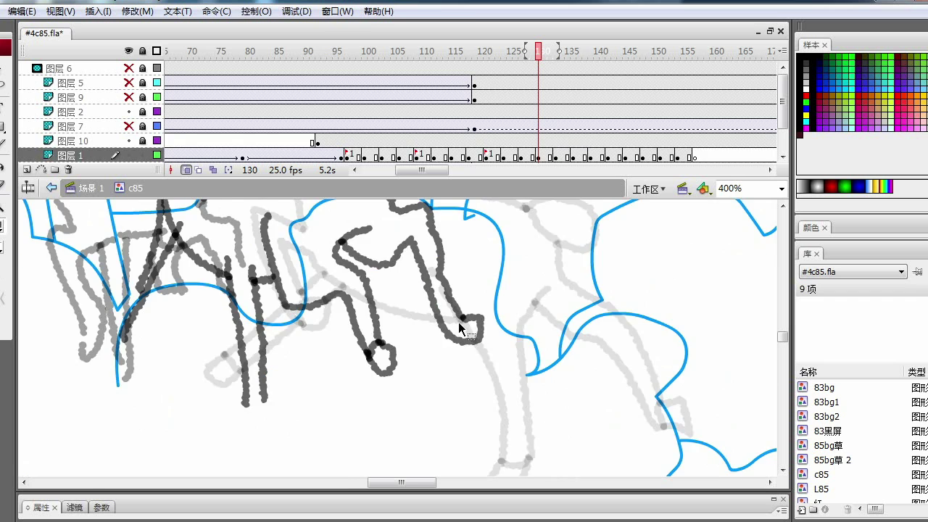
- Join the belly and front leg lines on frame 130 and close the front hooves
{"action": "left_click_drag", "start_coordinate": [260, 292], "coordinate": [428, 362]}
{"action": "key", "text": "ctrl+equal"}
{"action": "key", "text": "ctrl+minus"}
{"action": "left_click_drag", "start_coordinate": [330, 373], "coordinate": [339, 341]}
{"action": "left_click_drag", "start_coordinate": [343, 333], "coordinate": [352, 318]}
{"action": "left_click_drag", "start_coordinate": [369, 289], "coordinate": [364, 300]}
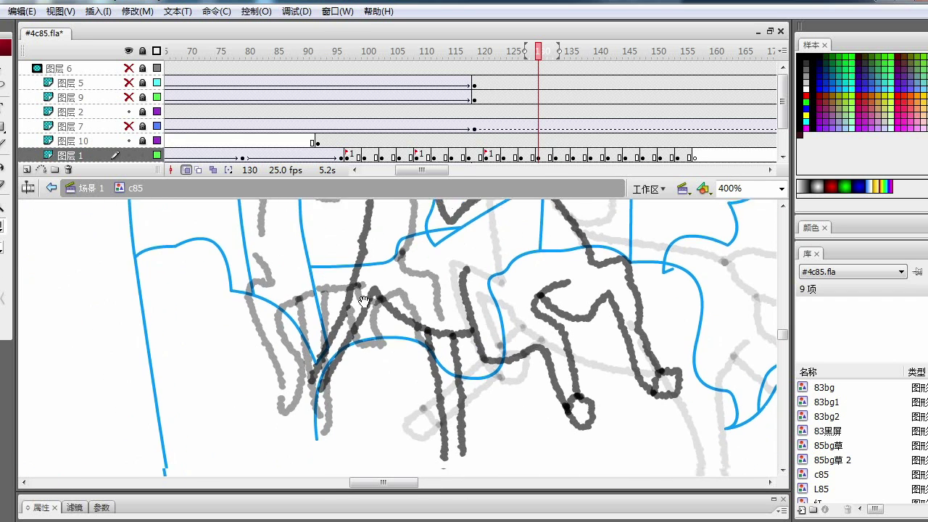
{"action": "left_click_drag", "start_coordinate": [311, 377], "coordinate": [321, 390]}
{"action": "left_click_drag", "start_coordinate": [444, 445], "coordinate": [407, 383]}
- Finish the horse's head and neck outline on frame 130
{"action": "left_click_drag", "start_coordinate": [377, 231], "coordinate": [322, 333]}
{"action": "left_click_drag", "start_coordinate": [289, 257], "coordinate": [359, 338]}
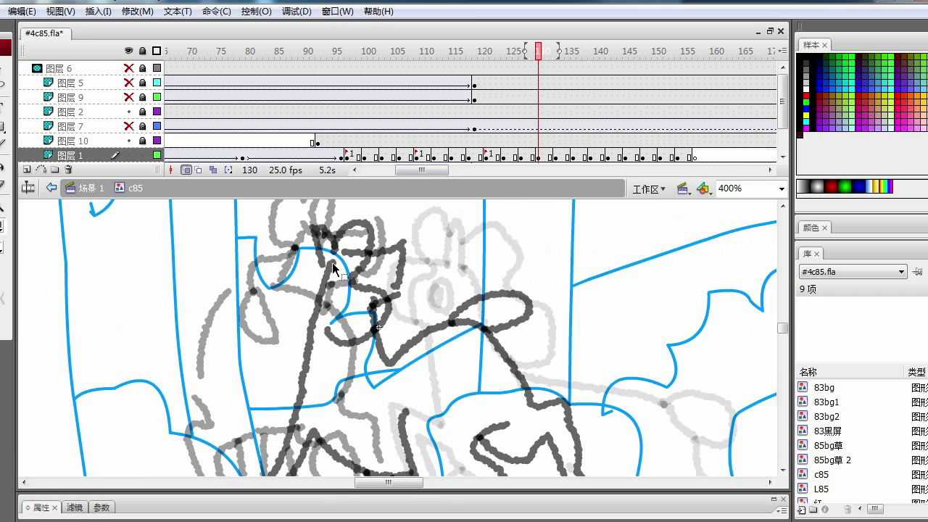
{"action": "left_click_drag", "start_coordinate": [336, 266], "coordinate": [326, 290]}
{"action": "left_click_drag", "start_coordinate": [373, 302], "coordinate": [360, 322]}
{"action": "key", "text": "ctrl+minus"}
- Delete the horse's hanging tail outline on frame 133 and redraw it as a loop lying across the rump
{"action": "key", "text": "period"}
{"action": "key", "text": "period"}
{"action": "key", "text": "period"}
{"action": "left_click", "coordinate": [391, 283]}
{"action": "key", "text": "ctrl+equal"}
{"action": "left_click_drag", "start_coordinate": [403, 282], "coordinate": [430, 224]}
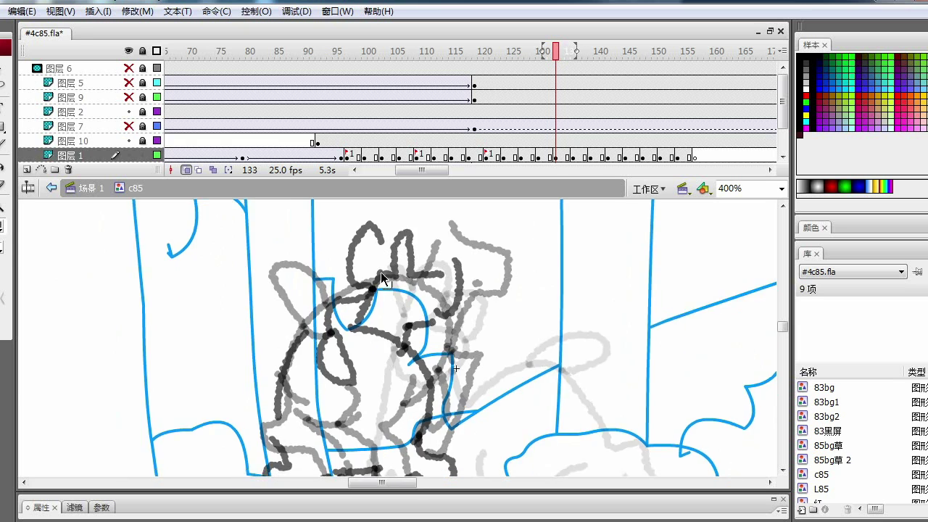
{"action": "left_click_drag", "start_coordinate": [381, 272], "coordinate": [335, 229]}
{"action": "left_click", "coordinate": [287, 270]}
{"action": "key", "text": "Delete"}
{"action": "left_click_drag", "start_coordinate": [305, 290], "coordinate": [298, 287]}
{"action": "mouse_move", "coordinate": [242, 337]}
{"action": "left_mouse_down"}
{"action": "mouse_move", "coordinate": [283, 295]}
{"action": "mouse_move", "coordinate": [291, 344]}
{"action": "left_mouse_up"}
- Close the open leg outlines on frame 134 and draw a hoof on each leg
{"action": "key", "text": "period"}
{"action": "mouse_move", "coordinate": [407, 310]}
{"action": "left_mouse_down"}
{"action": "mouse_move", "coordinate": [348, 336]}
{"action": "mouse_move", "coordinate": [406, 313]}
{"action": "left_mouse_up"}
{"action": "left_click_drag", "start_coordinate": [481, 439], "coordinate": [406, 327]}
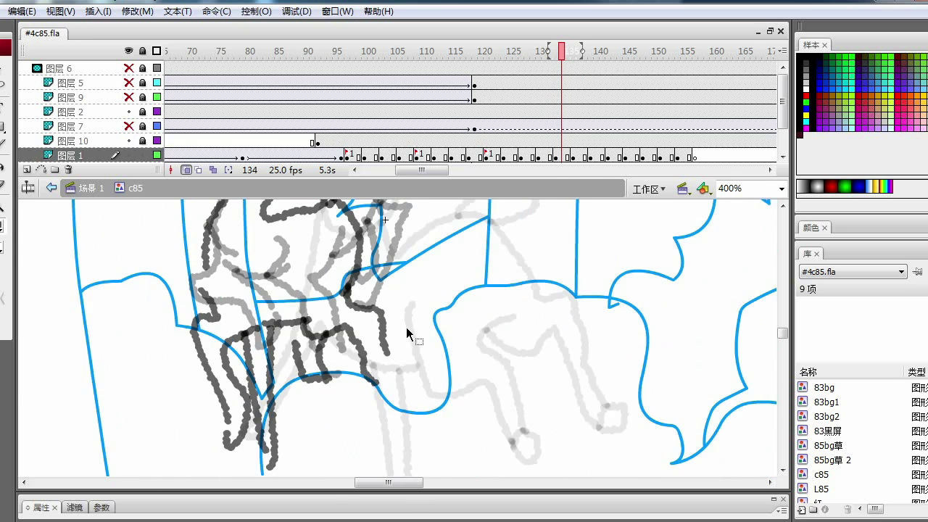
{"action": "left_click_drag", "start_coordinate": [385, 357], "coordinate": [374, 385]}
{"action": "left_click_drag", "start_coordinate": [313, 324], "coordinate": [348, 338]}
{"action": "left_click_drag", "start_coordinate": [226, 317], "coordinate": [284, 338]}
{"action": "scroll", "coordinate": [326, 355], "scroll_direction": "down", "scroll_amount": 3}
{"action": "scroll", "coordinate": [333, 340], "scroll_direction": "up", "scroll_amount": 2}
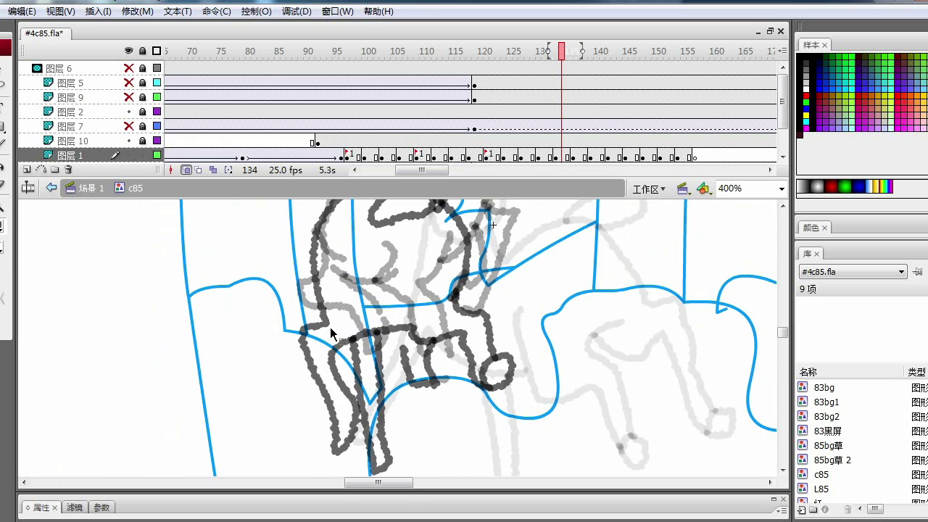
{"action": "scroll", "coordinate": [430, 363], "scroll_direction": "down", "scroll_amount": 3}
{"action": "scroll", "coordinate": [366, 426], "scroll_direction": "up", "scroll_amount": 2}
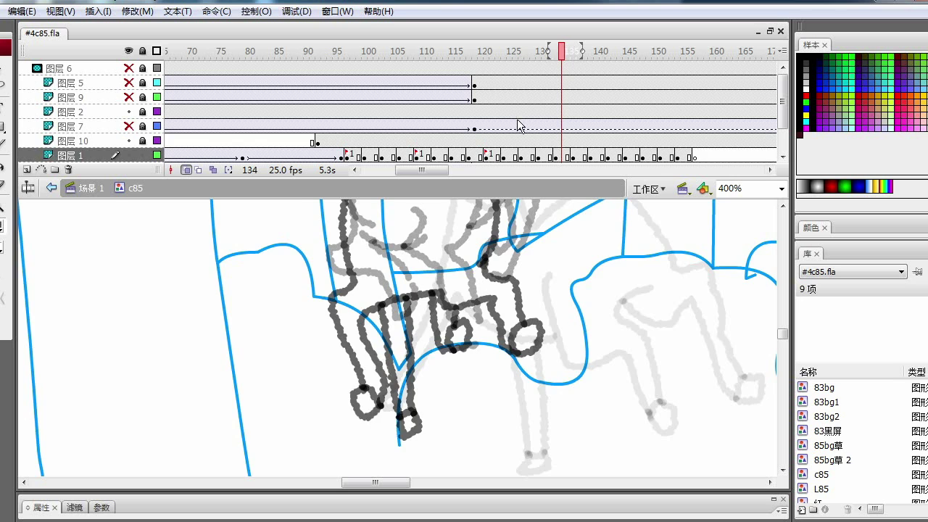
- Draw the horse's muzzle, ears and mane on frame 133, replacing the rough head lines
{"action": "left_click", "coordinate": [555, 155]}
{"action": "left_click_drag", "start_coordinate": [476, 303], "coordinate": [286, 390]}
{"action": "left_click", "coordinate": [288, 393]}
{"action": "key", "text": "ctrl+minus"}
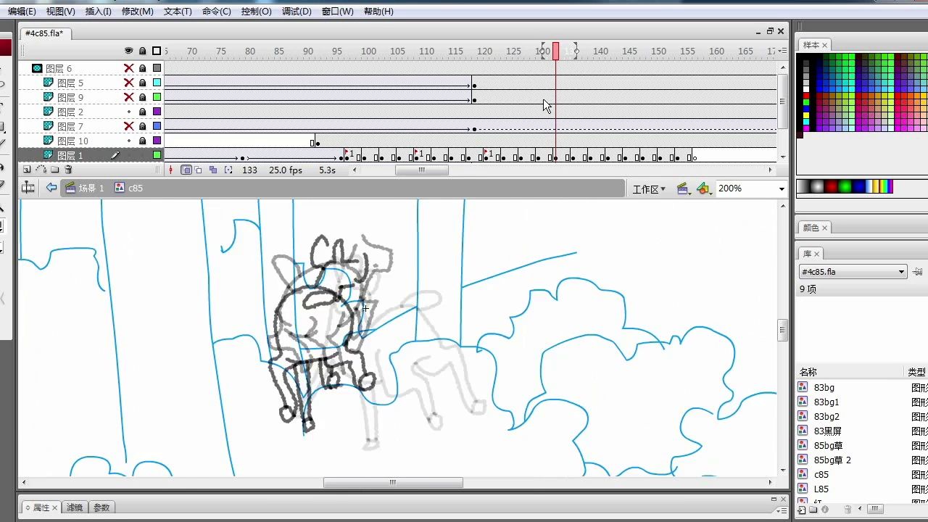
{"action": "key", "text": "ctrl+equal"}
{"action": "left_click", "coordinate": [355, 284]}
{"action": "mouse_move", "coordinate": [251, 203]}
{"action": "left_mouse_down"}
{"action": "mouse_move", "coordinate": [356, 283]}
{"action": "mouse_move", "coordinate": [373, 380]}
{"action": "left_mouse_up"}
{"action": "left_click_drag", "start_coordinate": [379, 292], "coordinate": [394, 203]}
{"action": "key", "text": "y"}
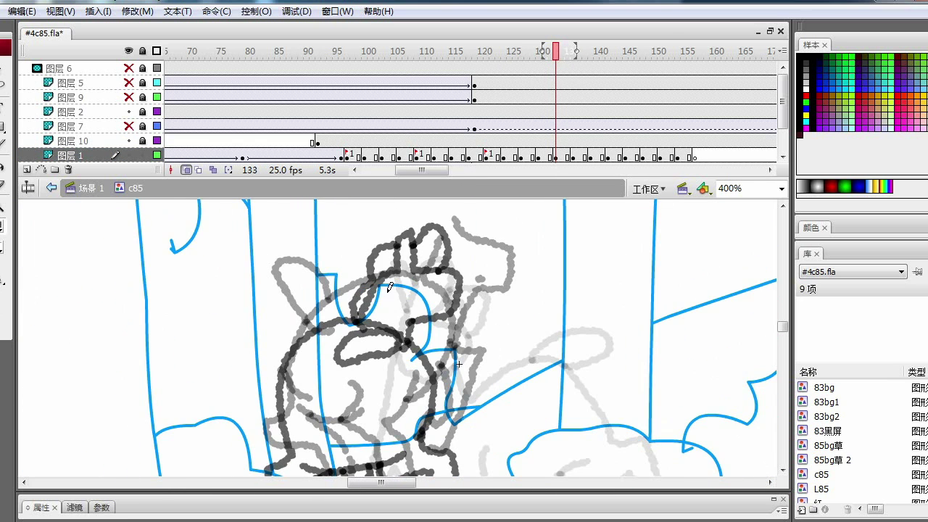
- Refine the ears, mane and neck line of the horse's head in the drawing held on frames 133 and 134
{"action": "scroll", "coordinate": [388, 291], "scroll_direction": "down", "scroll_amount": 1}
{"action": "mouse_move", "coordinate": [385, 261]}
{"action": "left_mouse_down"}
{"action": "mouse_move", "coordinate": [385, 274]}
{"action": "mouse_move", "coordinate": [376, 265]}
{"action": "left_mouse_up"}
{"action": "left_click", "coordinate": [386, 274], "text": "ctrl"}
{"action": "key", "text": "."}
{"action": "key", "text": "ctrl+minus"}
{"action": "left_click_drag", "start_coordinate": [433, 260], "coordinate": [440, 272]}
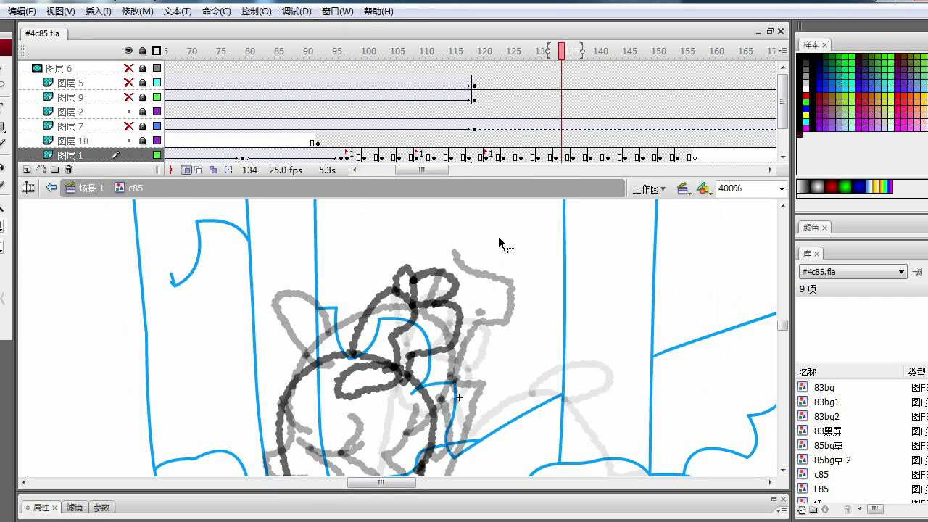
- Redraw the mane outline from the ear down to the horse's back on frame 134
{"action": "key", "text": "."}
{"action": "key", "text": "."}
{"action": "key", "text": "."}
{"action": "key", "text": "ctrl+minus"}
{"action": "left_click_drag", "start_coordinate": [398, 301], "coordinate": [413, 327]}
{"action": "key", "text": "ctrl+equal"}
{"action": "key", "text": "ctrl+equal"}
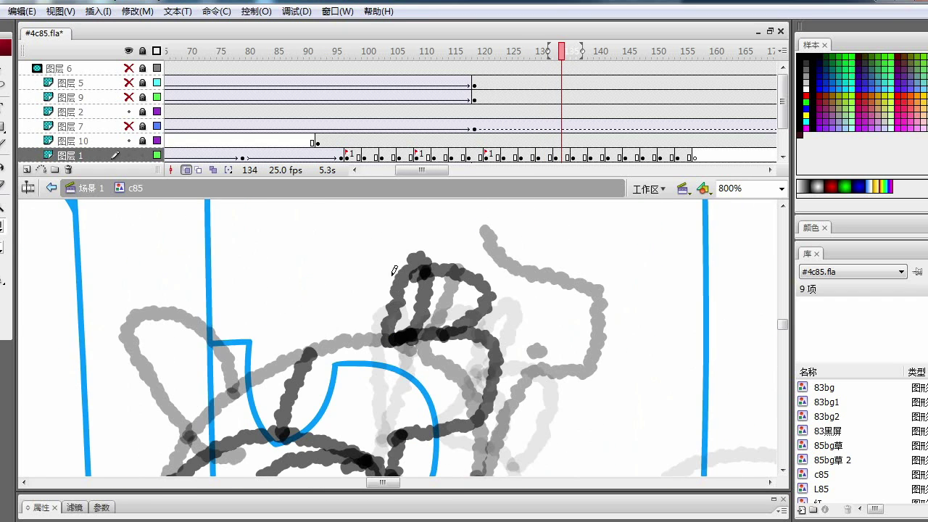
{"action": "left_click_drag", "start_coordinate": [395, 268], "coordinate": [313, 347]}
{"action": "key", "text": "ctrl+minus"}
- Delete the curved rump line beside the front of the body on frame 136
{"action": "left_click", "coordinate": [572, 155]}
{"action": "left_click_drag", "start_coordinate": [362, 378], "coordinate": [385, 286]}
{"action": "left_click", "coordinate": [385, 290]}
{"action": "key", "text": "ctrl+minus"}
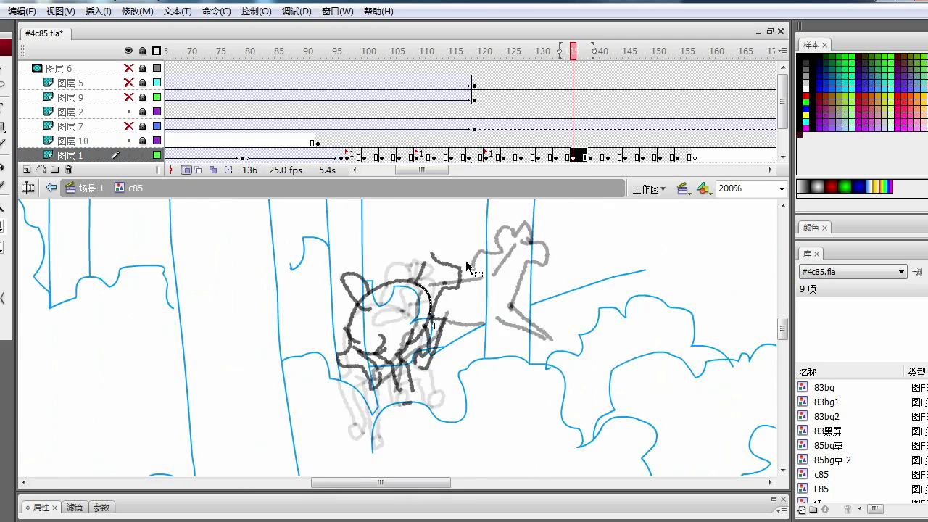
{"action": "key", "text": "ctrl+equal"}
{"action": "key", "text": "Delete"}
{"action": "mouse_move", "coordinate": [277, 284]}
{"action": "left_mouse_down"}
{"action": "mouse_move", "coordinate": [320, 355]}
{"action": "mouse_move", "coordinate": [334, 344]}
{"action": "mouse_move", "coordinate": [334, 359]}
{"action": "left_mouse_up"}
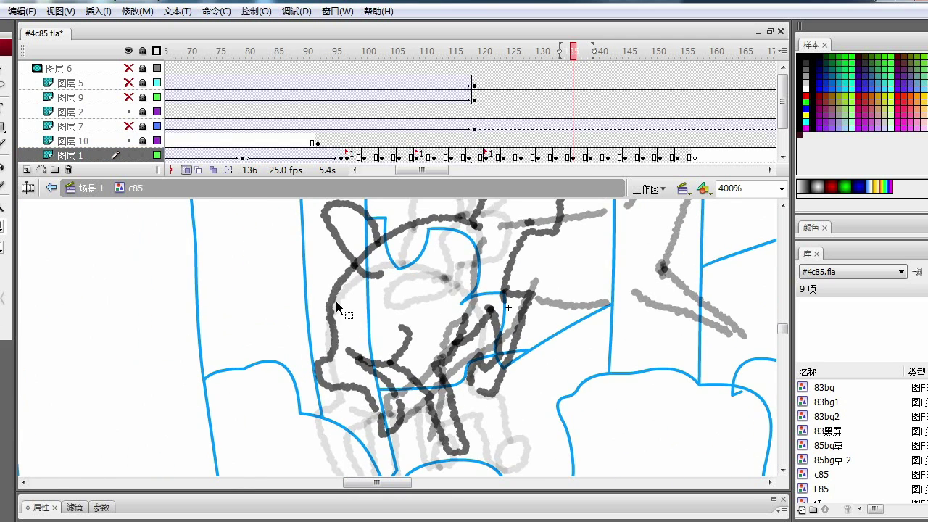
- Redraw the horse's tail as a drooping loop on frame 136 and refine the hindquarters
{"action": "left_click_drag", "start_coordinate": [336, 301], "coordinate": [317, 337]}
{"action": "left_click_drag", "start_coordinate": [308, 240], "coordinate": [332, 235]}
{"action": "left_click_drag", "start_coordinate": [364, 301], "coordinate": [372, 292]}
{"action": "left_click_drag", "start_coordinate": [359, 378], "coordinate": [365, 384]}
{"action": "left_click_drag", "start_coordinate": [370, 402], "coordinate": [341, 379]}
{"action": "left_click_drag", "start_coordinate": [324, 378], "coordinate": [330, 373]}
{"action": "left_click_drag", "start_coordinate": [304, 326], "coordinate": [311, 335]}
{"action": "left_click", "coordinate": [352, 368]}
- Draw the horse's muzzle, ears and mane on frame 137 and connect them to the back line
{"action": "key", "text": "."}
{"action": "left_click_drag", "start_coordinate": [352, 290], "coordinate": [385, 436]}
{"action": "key", "text": "ctrl+equal"}
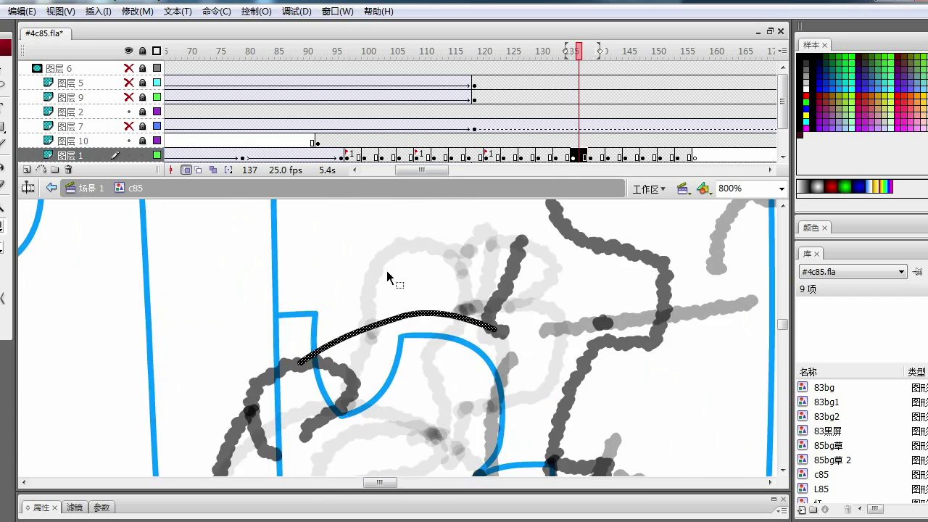
{"action": "key", "text": "ctrl+minus"}
{"action": "key", "text": "y"}
{"action": "left_click_drag", "start_coordinate": [421, 293], "coordinate": [438, 325]}
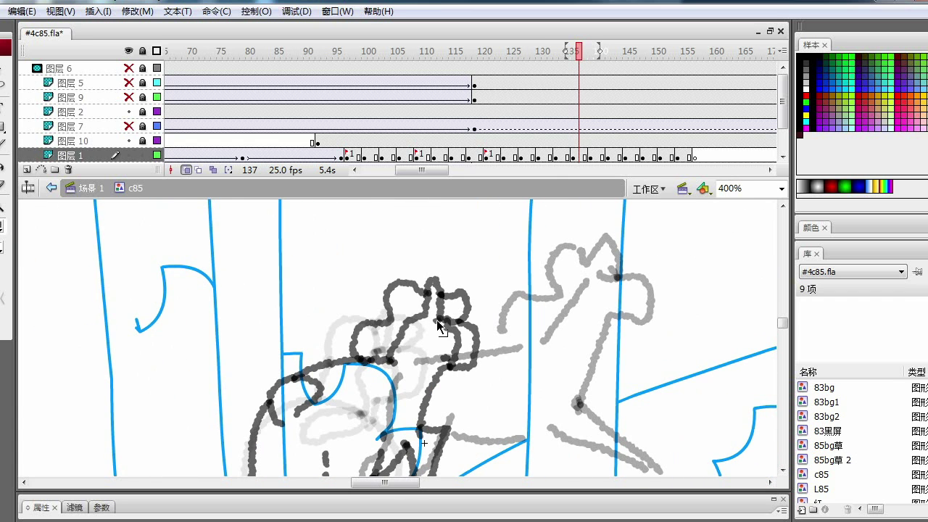
- Clean up the horse's head, mane and back outline on frame 140, following the rough pose
{"action": "left_click_drag", "start_coordinate": [471, 428], "coordinate": [411, 315]}
{"action": "key", "text": "."}
{"action": "key", "text": "."}
{"action": "key", "text": "."}
{"action": "key", "text": "ctrl+minus"}
{"action": "key", "text": "ctrl+equal"}
{"action": "mouse_move", "coordinate": [475, 233]}
{"action": "left_mouse_down"}
{"action": "mouse_move", "coordinate": [426, 296]}
{"action": "mouse_move", "coordinate": [464, 212]}
{"action": "left_mouse_up"}
{"action": "left_click_drag", "start_coordinate": [391, 290], "coordinate": [432, 302]}
{"action": "left_click_drag", "start_coordinate": [314, 320], "coordinate": [281, 353]}
{"action": "left_click_drag", "start_coordinate": [319, 341], "coordinate": [343, 328]}
{"action": "key", "text": "ctrl+minus"}
{"action": "key", "text": "ctrl+equal"}
{"action": "left_click", "coordinate": [397, 332]}
{"action": "mouse_move", "coordinate": [464, 326]}
{"action": "left_mouse_down"}
{"action": "mouse_move", "coordinate": [407, 295]}
{"action": "mouse_move", "coordinate": [427, 360]}
{"action": "left_mouse_up"}
- Draw the horse's hind legs with closed hooves on frame 140 and save the file
{"action": "key", "text": "period"}
{"action": "left_click_drag", "start_coordinate": [323, 367], "coordinate": [356, 355]}
{"action": "left_click", "coordinate": [246, 352]}
{"action": "left_click_drag", "start_coordinate": [274, 328], "coordinate": [334, 228]}
{"action": "key", "text": "comma"}
{"action": "left_click_drag", "start_coordinate": [176, 355], "coordinate": [184, 381]}
{"action": "left_click_drag", "start_coordinate": [247, 334], "coordinate": [242, 333]}
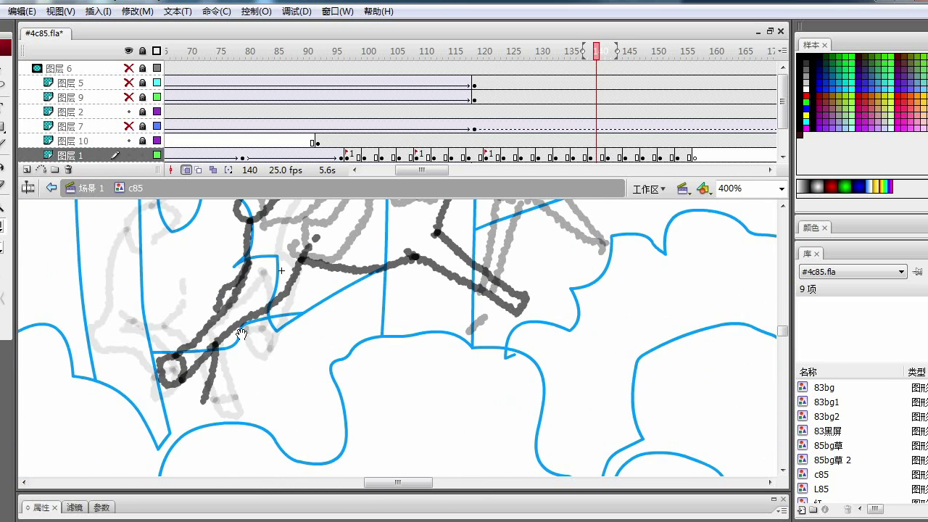
{"action": "key", "text": "ctrl+s"}
{"action": "key", "text": "ctrl+minus"}
- Play back the animation and return to frame 140 to check the cleaned-up pose
{"action": "key", "text": "Return"}
{"action": "left_click", "coordinate": [590, 52]}
{"action": "left_click_drag", "start_coordinate": [371, 276], "coordinate": [321, 316]}
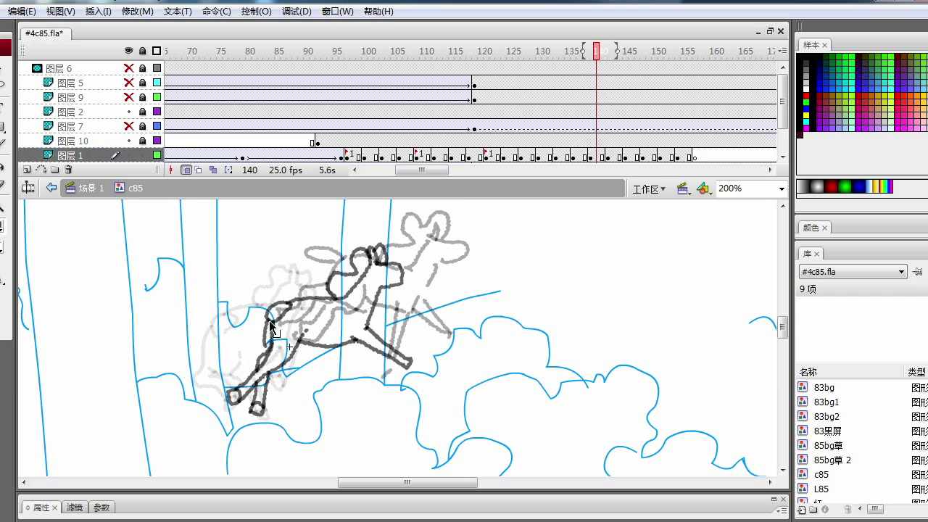
{"action": "mouse_move", "coordinate": [270, 348]}
{"action": "left_mouse_down"}
{"action": "mouse_move", "coordinate": [283, 335]}
{"action": "mouse_move", "coordinate": [456, 356]}
{"action": "left_mouse_up"}
- Outline the horse's tail, back, mane and muzzle on frame 144
{"action": "key", "text": "period"}
{"action": "key", "text": "period"}
{"action": "key", "text": "period"}
{"action": "key", "text": "period"}
{"action": "left_click_drag", "start_coordinate": [598, 231], "coordinate": [495, 293]}
{"action": "key", "text": "ctrl+equal"}
{"action": "left_click_drag", "start_coordinate": [547, 316], "coordinate": [429, 335]}
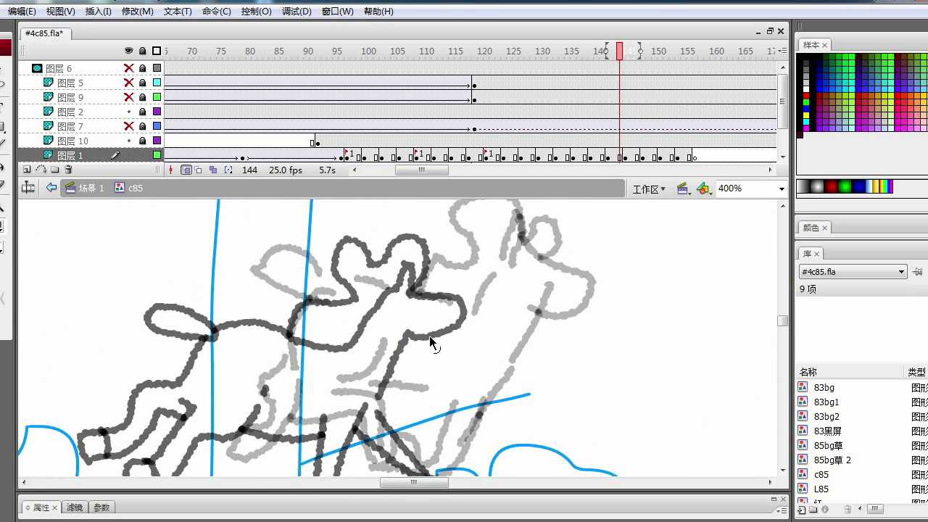
- Complete the horse's leg lines and hooves on frame 144
{"action": "left_click_drag", "start_coordinate": [353, 336], "coordinate": [356, 343]}
{"action": "mouse_move", "coordinate": [358, 334]}
{"action": "left_mouse_down"}
{"action": "mouse_move", "coordinate": [381, 277]}
{"action": "mouse_move", "coordinate": [400, 264]}
{"action": "left_mouse_up"}
{"action": "left_click_drag", "start_coordinate": [424, 384], "coordinate": [395, 306]}
{"action": "left_click_drag", "start_coordinate": [396, 308], "coordinate": [405, 287]}
{"action": "key", "text": "ctrl+minus"}
- Compare the pose with the neighbouring frames and correct the hind lower-leg line on frame 144
{"action": "key", "text": "period"}
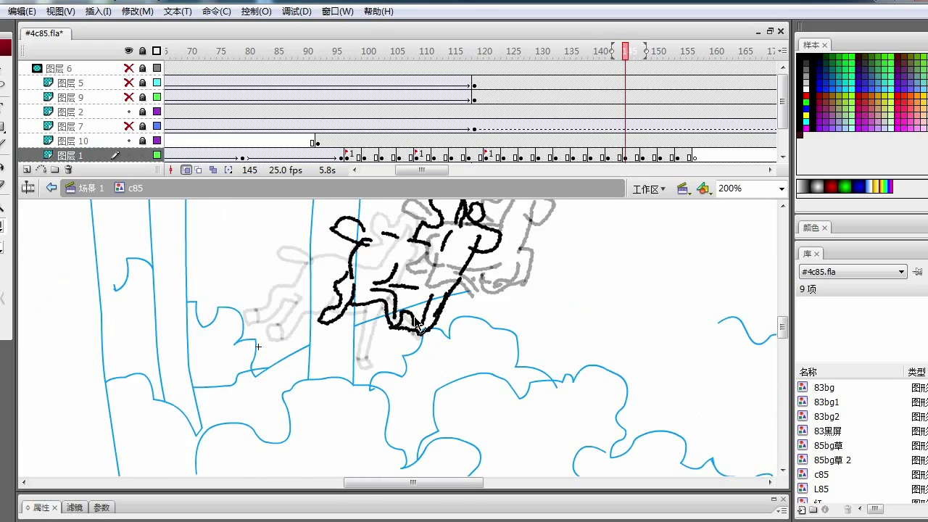
{"action": "key", "text": "ctrl+equal"}
{"action": "mouse_move", "coordinate": [434, 314]}
{"action": "left_mouse_down"}
{"action": "mouse_move", "coordinate": [385, 368]}
{"action": "mouse_move", "coordinate": [377, 356]}
{"action": "left_mouse_up"}
{"action": "left_click", "coordinate": [416, 348]}
{"action": "key", "text": "ctrl+minus"}
{"action": "key", "text": "comma"}
{"action": "key", "text": "comma"}
{"action": "left_click_drag", "start_coordinate": [255, 370], "coordinate": [398, 343]}
{"action": "key", "text": "period"}
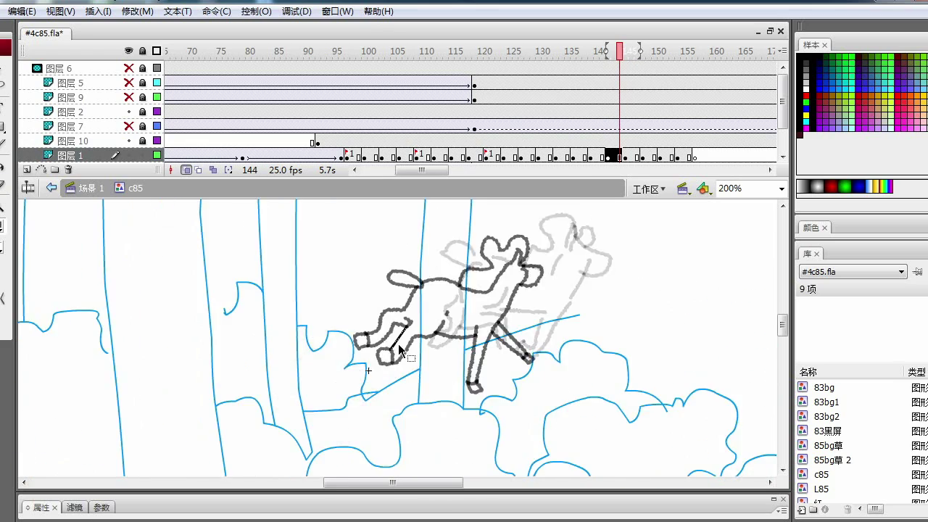
{"action": "key", "text": "ctrl+equal"}
{"action": "left_click", "coordinate": [398, 344]}
{"action": "key", "text": "ctrl+minus"}
- Redraw the horse's tail, back, mane, ears, muzzle and hind legs as connected outlines on frame 146
{"action": "left_click", "coordinate": [615, 55]}
{"action": "key", "text": "period"}
{"action": "key", "text": "period"}
{"action": "key", "text": "period"}
{"action": "key", "text": "ctrl+equal"}
{"action": "left_click_drag", "start_coordinate": [703, 325], "coordinate": [323, 379]}
{"action": "mouse_move", "coordinate": [199, 332]}
{"action": "left_mouse_down"}
{"action": "mouse_move", "coordinate": [338, 303]}
{"action": "mouse_move", "coordinate": [345, 330]}
{"action": "left_mouse_up"}
{"action": "left_click_drag", "start_coordinate": [345, 330], "coordinate": [343, 362]}
{"action": "mouse_move", "coordinate": [309, 397]}
{"action": "left_mouse_down"}
{"action": "mouse_move", "coordinate": [364, 323]}
{"action": "mouse_move", "coordinate": [347, 317]}
{"action": "left_mouse_up"}
{"action": "left_click_drag", "start_coordinate": [471, 287], "coordinate": [496, 300]}
{"action": "left_click_drag", "start_coordinate": [462, 260], "coordinate": [421, 431]}
{"action": "key", "text": "comma"}
{"action": "key", "text": "comma"}
{"action": "key", "text": "comma"}
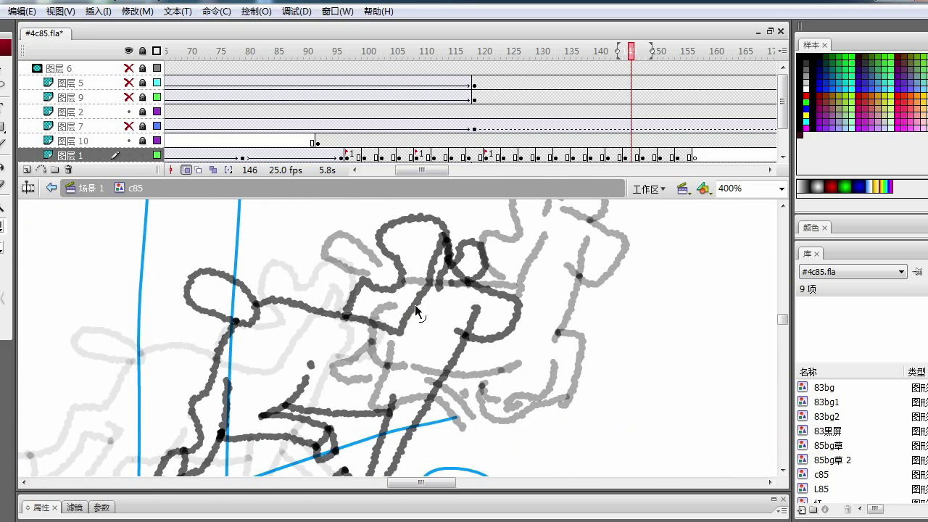
- Make the horse's muzzle smaller on frame 147 and compare the head with the preceding frames
{"action": "key", "text": "ctrl+minus"}
{"action": "left_click_drag", "start_coordinate": [614, 52], "coordinate": [590, 58]}
{"action": "key", "text": "ctrl+equal"}
{"action": "left_click", "coordinate": [443, 301]}
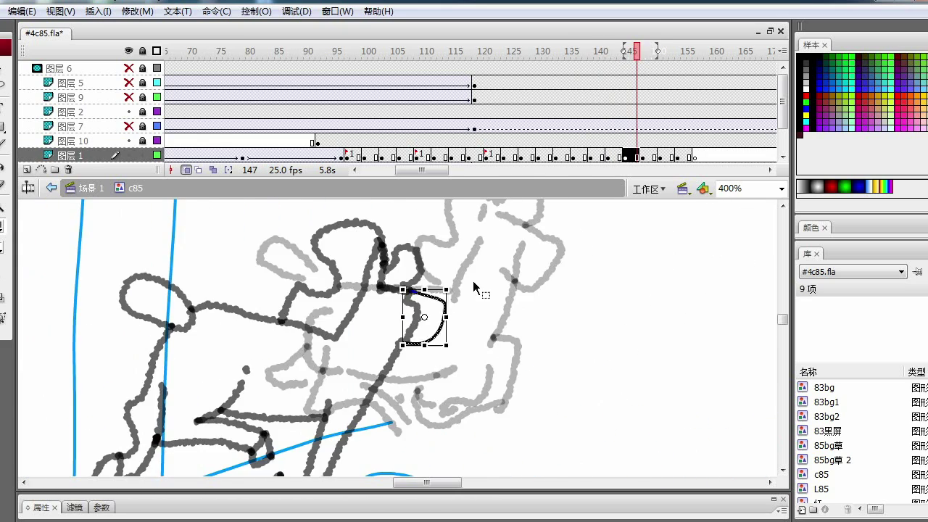
{"action": "key", "text": "comma"}
{"action": "key", "text": "comma"}
{"action": "key", "text": "comma"}
{"action": "key", "text": "comma"}
{"action": "key", "text": "comma"}
{"action": "left_click", "coordinate": [406, 348]}
{"action": "key", "text": "ctrl+minus"}
- Redraw the horse's forelegs down to the hooves on frame 145 and adjust the front leg line
{"action": "key", "text": "period"}
{"action": "key", "text": "period"}
{"action": "key", "text": "period"}
{"action": "key", "text": "period"}
{"action": "left_click_drag", "start_coordinate": [440, 377], "coordinate": [424, 328]}
{"action": "key", "text": "y"}
{"action": "mouse_move", "coordinate": [396, 346]}
{"action": "left_mouse_down"}
{"action": "mouse_move", "coordinate": [387, 380]}
{"action": "mouse_move", "coordinate": [273, 321]}
{"action": "mouse_move", "coordinate": [394, 346]}
{"action": "left_mouse_up"}
{"action": "key", "text": "comma"}
{"action": "key", "text": "ctrl+equal"}
{"action": "left_click_drag", "start_coordinate": [404, 295], "coordinate": [389, 376]}
{"action": "left_click_drag", "start_coordinate": [431, 342], "coordinate": [428, 348]}
{"action": "key", "text": "ctrl+minus"}
{"action": "left_click", "coordinate": [385, 363]}
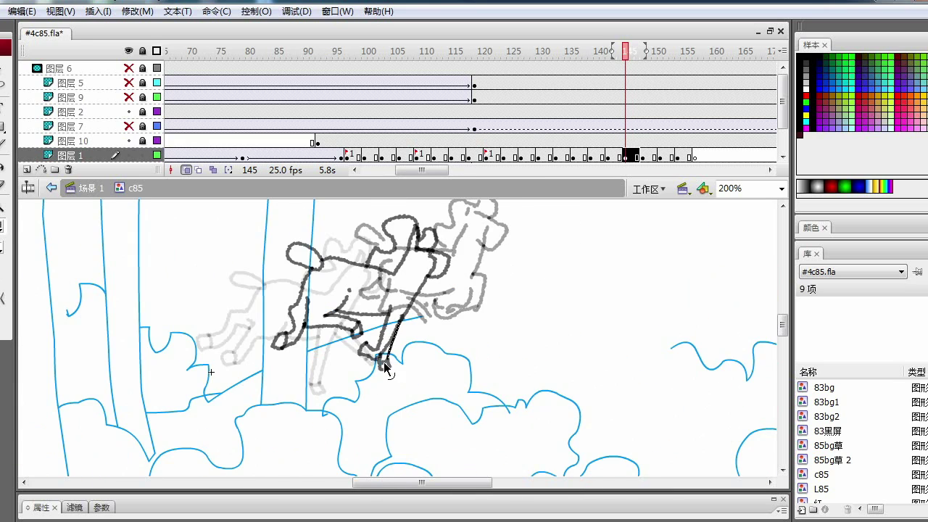
- Clean up the horse's tail, back and hind legs on frame 149 and save the file
{"action": "key", "text": "period"}
{"action": "key", "text": "period"}
{"action": "key", "text": "period"}
{"action": "key", "text": "period"}
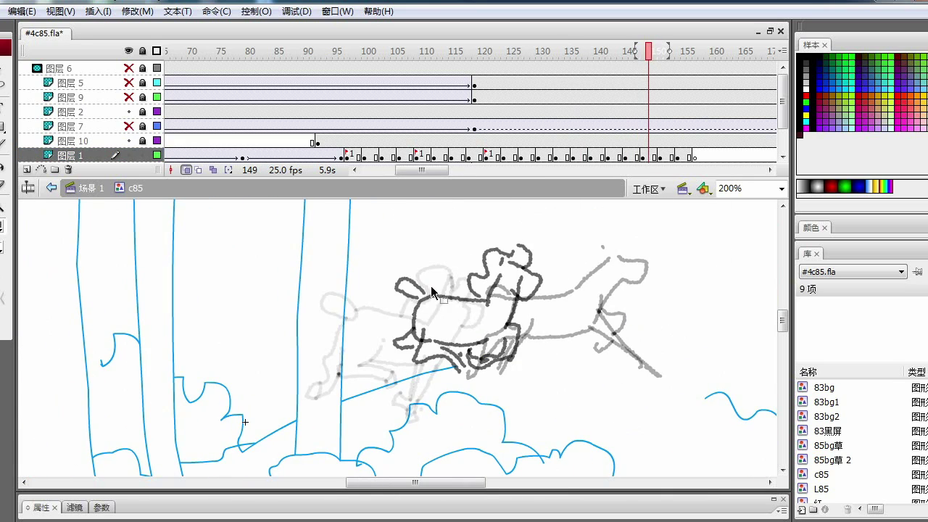
{"action": "key", "text": "ctrl+equal"}
{"action": "left_click_drag", "start_coordinate": [445, 345], "coordinate": [433, 355]}
{"action": "left_click_drag", "start_coordinate": [444, 319], "coordinate": [462, 364]}
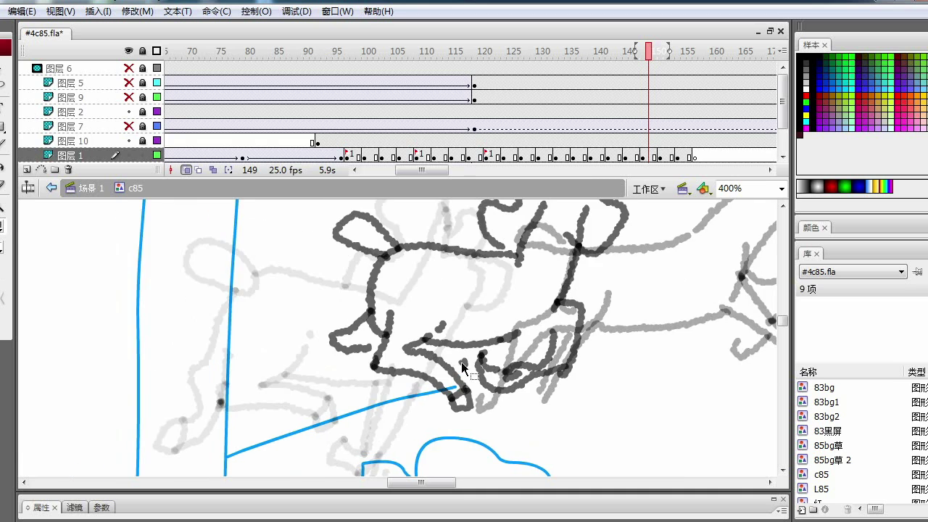
{"action": "left_click_drag", "start_coordinate": [366, 333], "coordinate": [385, 334]}
{"action": "left_click_drag", "start_coordinate": [369, 349], "coordinate": [380, 350]}
{"action": "key", "text": "ctrl+s"}
- Draw the folded forelegs on frame 149, transform the front hoof lines, and play back the animation
{"action": "mouse_move", "coordinate": [544, 331]}
{"action": "left_mouse_down"}
{"action": "mouse_move", "coordinate": [441, 295]}
{"action": "mouse_move", "coordinate": [443, 310]}
{"action": "left_mouse_up"}
{"action": "key", "text": "y"}
{"action": "left_click_drag", "start_coordinate": [374, 321], "coordinate": [394, 317]}
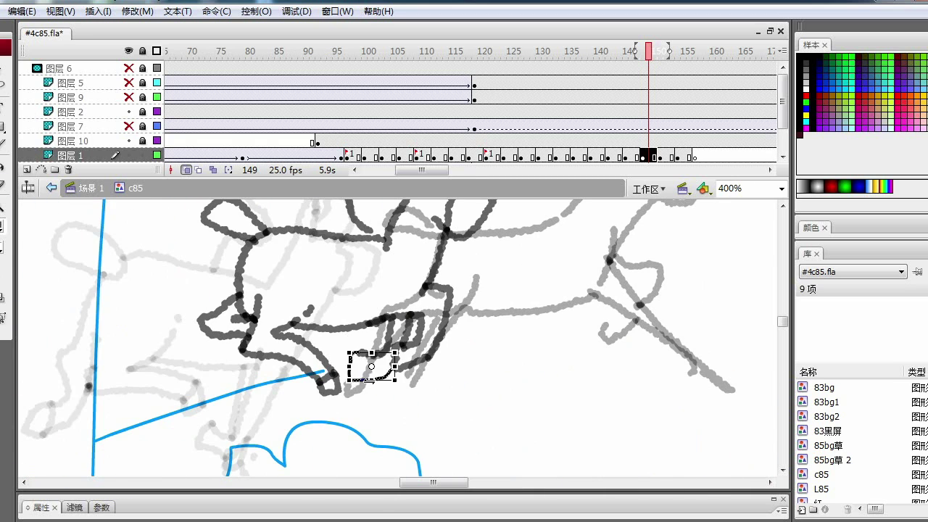
{"action": "key", "text": "Return"}
{"action": "key", "text": "ctrl+1"}
{"action": "left_click", "coordinate": [330, 52]}
- Refine the horse's head, mane and foreleg outlines on frame 149
{"action": "key", "text": "ctrl+4"}
{"action": "left_click_drag", "start_coordinate": [449, 239], "coordinate": [396, 372]}
{"action": "mouse_move", "coordinate": [385, 306]}
{"action": "left_mouse_down"}
{"action": "mouse_move", "coordinate": [416, 322]}
{"action": "mouse_move", "coordinate": [406, 322]}
{"action": "left_mouse_up"}
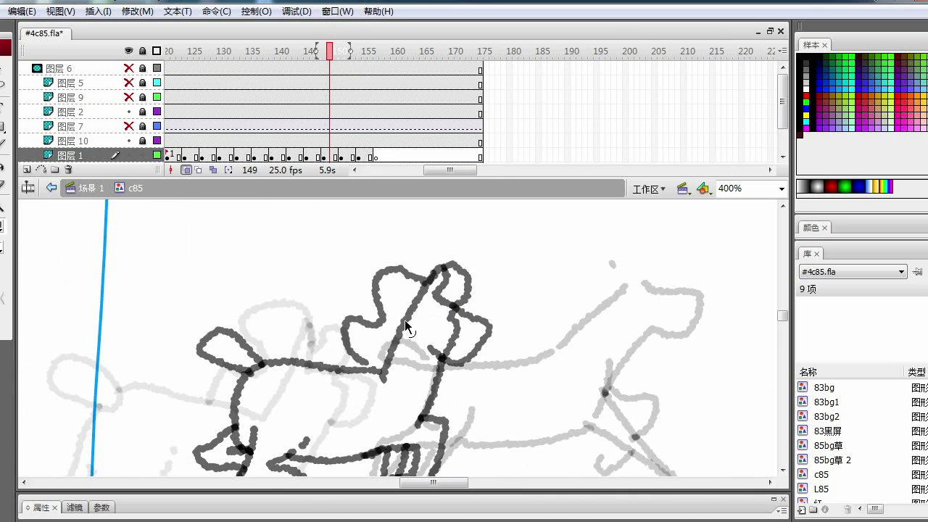
{"action": "key", "text": "ctrl+minus"}
{"action": "key", "text": "ctrl+equal"}
{"action": "left_click_drag", "start_coordinate": [449, 457], "coordinate": [413, 335]}
{"action": "left_click", "coordinate": [409, 330]}
- Clean up the horse on frame 152 with a closed tail, finished legs and hooves, mane, ears and muzzle
{"action": "key", "text": "ctrl+minus"}
{"action": "key", "text": "period"}
{"action": "key", "text": "period"}
{"action": "key", "text": "period"}
{"action": "key", "text": "period"}
{"action": "key", "text": "y"}
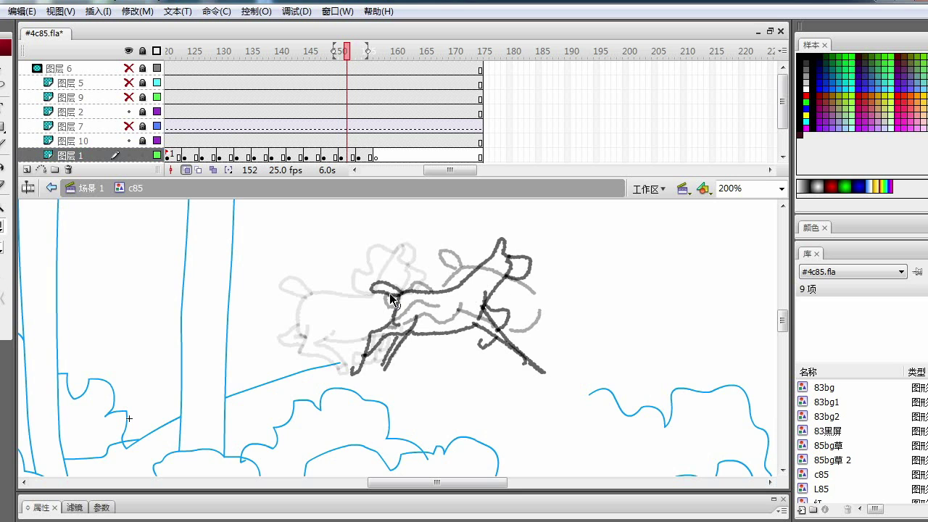
{"action": "key", "text": "ctrl+equal"}
{"action": "key", "text": "ctrl+minus"}
{"action": "key", "text": "ctrl+equal"}
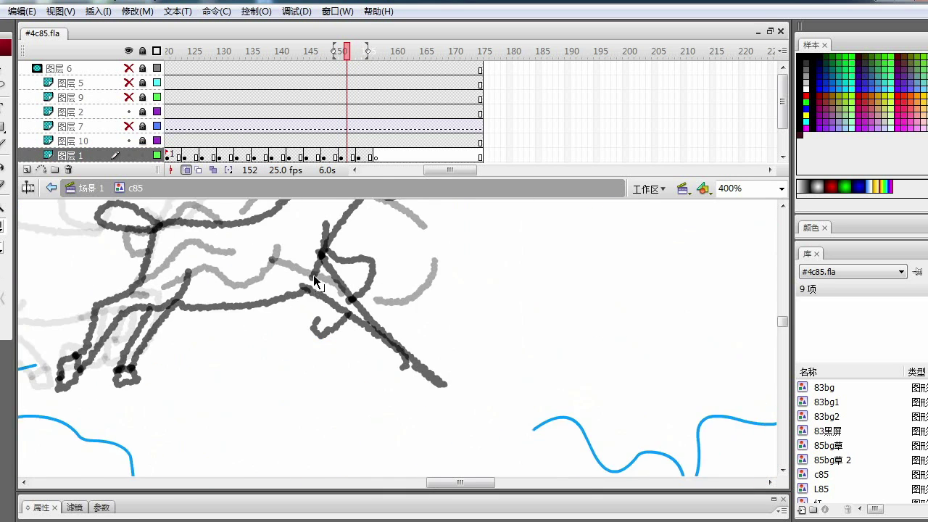
{"action": "key", "text": "ctrl+minus"}
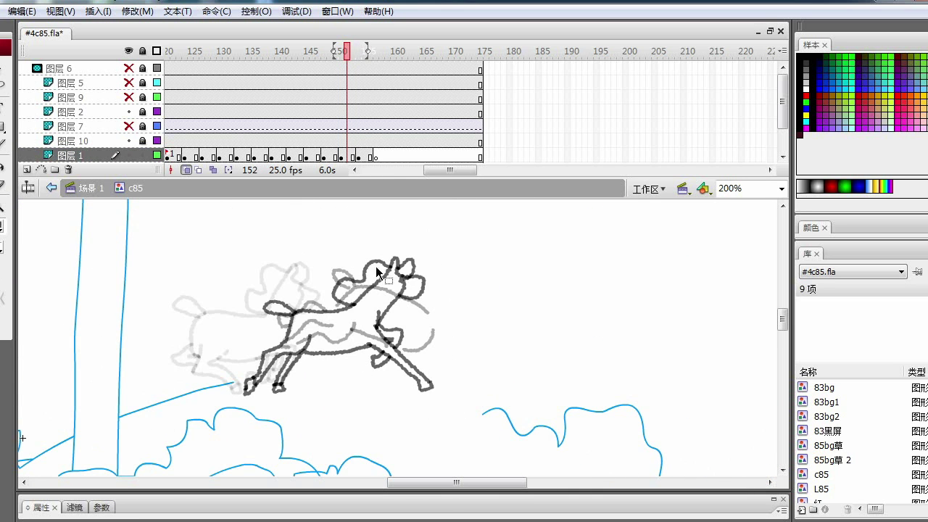
{"action": "left_click_drag", "start_coordinate": [282, 365], "coordinate": [268, 380]}
- Refine the last rough horse pose after frame 152 and delete its unwanted line
{"action": "key", "text": "period"}
{"action": "key", "text": "period"}
{"action": "key", "text": "ctrl+equal"}
{"action": "left_click_drag", "start_coordinate": [364, 210], "coordinate": [356, 274]}
{"action": "key", "text": "period"}
{"action": "key", "text": "period"}
{"action": "mouse_move", "coordinate": [323, 247]}
{"action": "left_mouse_down"}
{"action": "mouse_move", "coordinate": [331, 238]}
{"action": "mouse_move", "coordinate": [287, 292]}
{"action": "mouse_move", "coordinate": [289, 264]}
{"action": "mouse_move", "coordinate": [316, 255]}
{"action": "left_mouse_up"}
{"action": "key", "text": "v"}
{"action": "left_click_drag", "start_coordinate": [307, 257], "coordinate": [307, 280]}
{"action": "left_click_drag", "start_coordinate": [311, 319], "coordinate": [256, 319]}
{"action": "left_click", "coordinate": [315, 276]}
{"action": "key", "text": "Delete"}
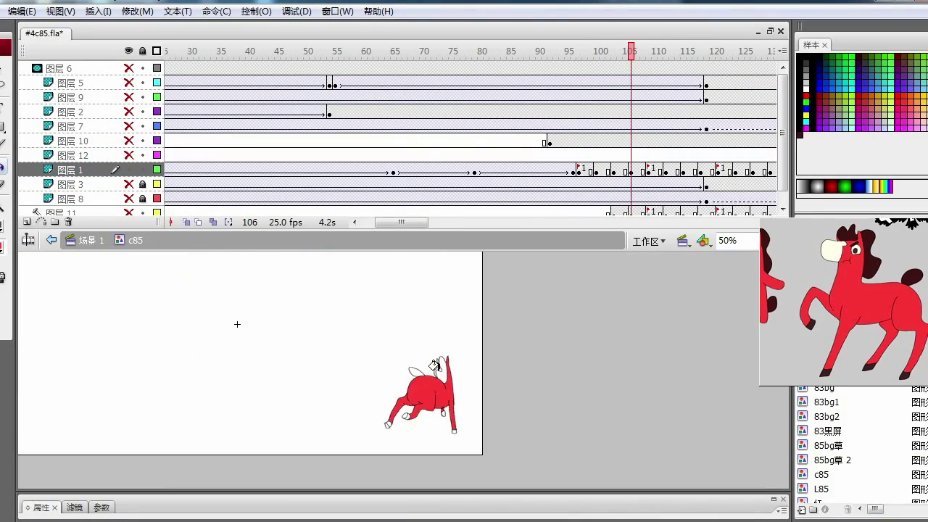
- Fill the horse's body areas with red on 图层 1 in the poses from frame 109 through frame 149
{"action": "left_click", "coordinate": [647, 52]}
{"action": "left_click", "coordinate": [435, 368], "text": "ctrl"}
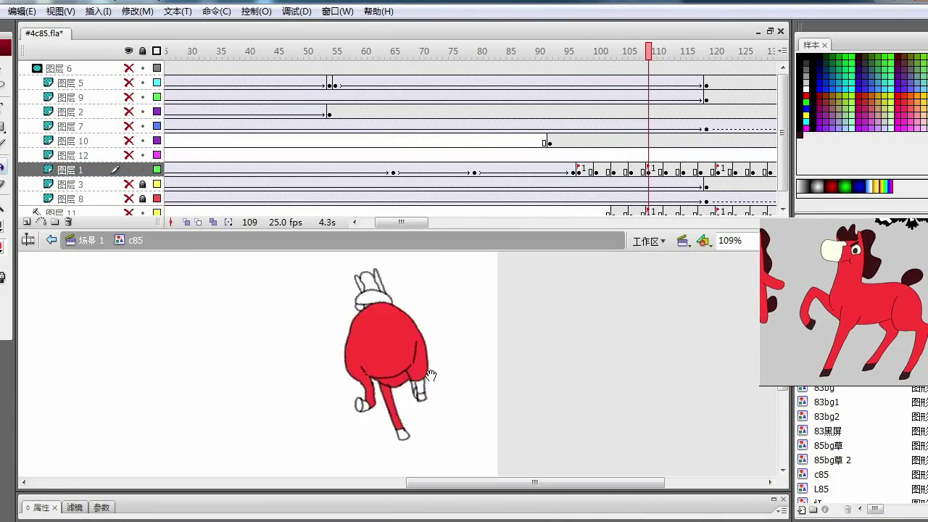
{"action": "key", "text": "ctrl+minus"}
{"action": "left_click", "coordinate": [665, 52]}
{"action": "left_click", "coordinate": [423, 367], "text": "ctrl"}
{"action": "left_click", "coordinate": [404, 387]}
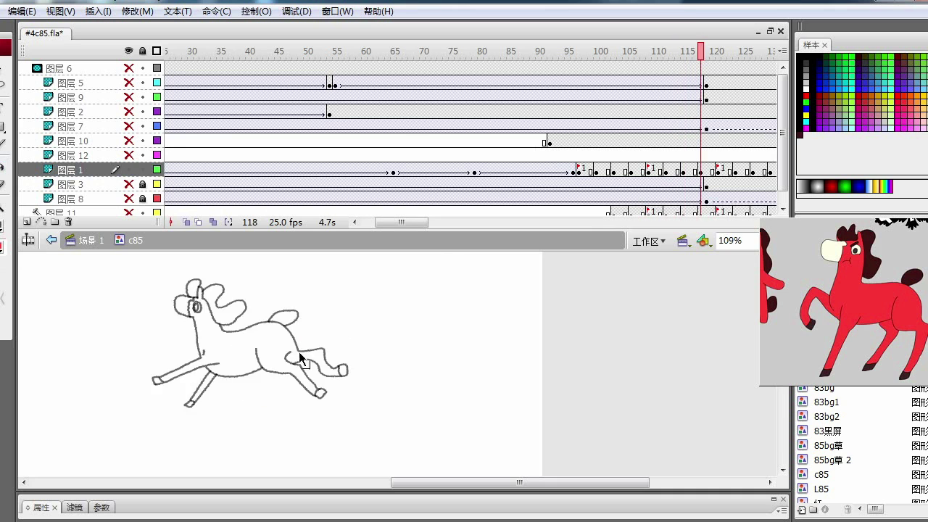
{"action": "left_click_drag", "start_coordinate": [302, 359], "coordinate": [405, 299]}
{"action": "scroll", "coordinate": [268, 312], "scroll_direction": "up", "scroll_amount": 3}
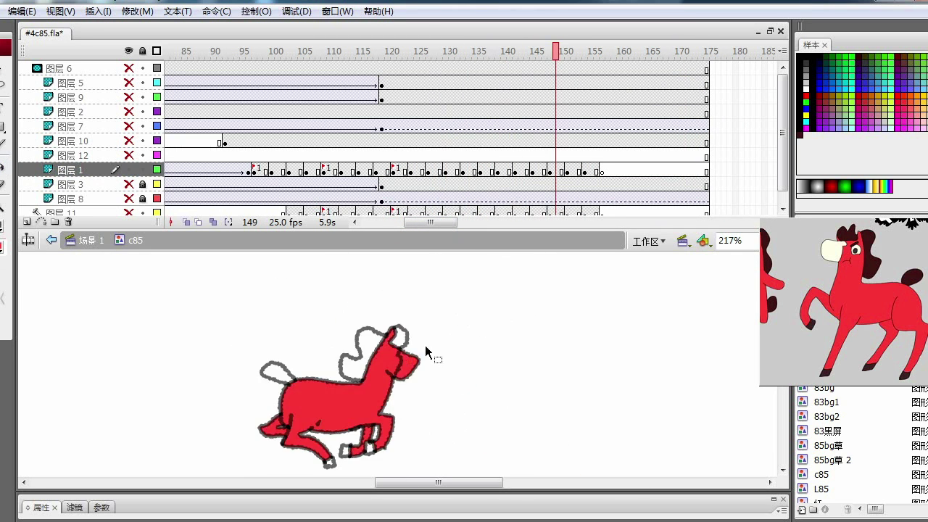
- Step back through the horse poses from frame 149 towards frame 110 to check the red body fills
{"action": "key", "text": "comma"}
{"action": "key", "text": "comma"}
{"action": "key", "text": "comma"}
{"action": "key", "text": "comma"}
{"action": "key", "text": "comma"}
{"action": "key", "text": "comma"}
{"action": "key", "text": "comma"}
{"action": "key", "text": "comma"}
{"action": "key", "text": "comma"}
{"action": "left_click_drag", "start_coordinate": [120, 473], "coordinate": [379, 358]}
{"action": "key", "text": "comma"}
{"action": "key", "text": "comma"}
{"action": "key", "text": "comma"}
{"action": "key", "text": "comma"}
{"action": "key", "text": "comma"}
{"action": "key", "text": "comma"}
{"action": "key", "text": "comma"}
{"action": "key", "text": "comma"}
{"action": "key", "text": "comma"}
{"action": "key", "text": "comma"}
{"action": "key", "text": "comma"}
{"action": "key", "text": "comma"}
{"action": "key", "text": "comma"}
{"action": "key", "text": "comma"}
{"action": "key", "text": "comma"}
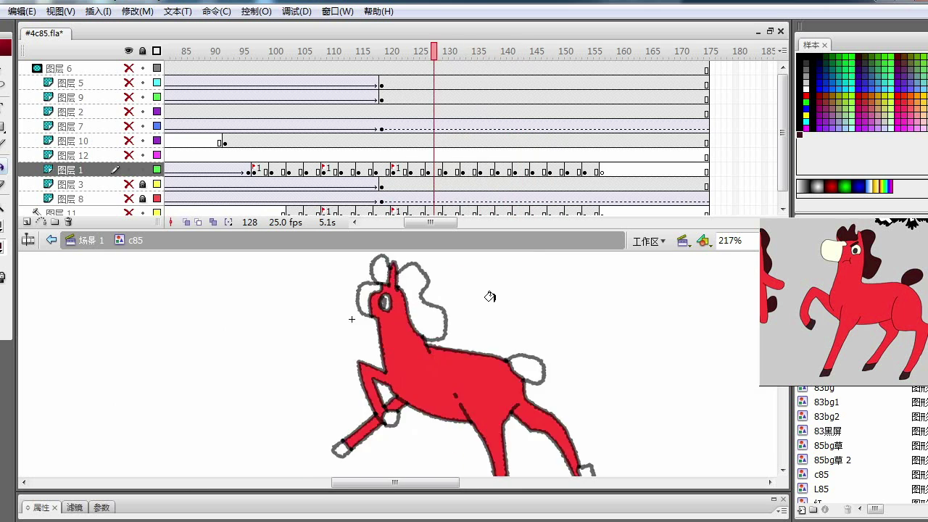
{"action": "key", "text": "comma"}
{"action": "key", "text": "comma"}
{"action": "key", "text": "comma"}
{"action": "key", "text": "comma"}
{"action": "key", "text": "comma"}
{"action": "key", "text": "comma"}
- Add the horse's red fill colour to the document's colour swatches
{"action": "key", "text": "ctrl+minus"}
{"action": "key", "text": "comma"}
{"action": "key", "text": "comma"}
{"action": "left_click_drag", "start_coordinate": [520, 340], "coordinate": [361, 290]}
{"action": "left_click", "coordinate": [806, 134]}
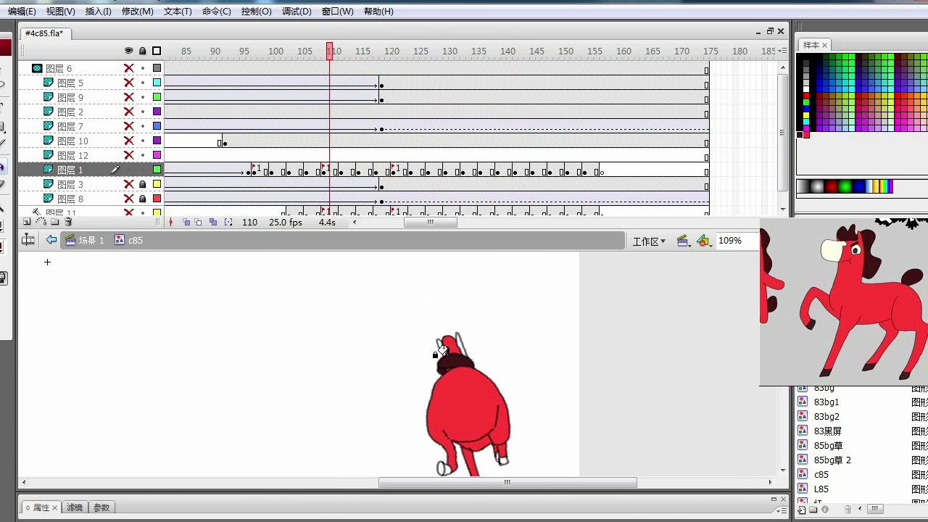
- Examine the coloured horse poses before frame 110, stepping backward and forward through the frames
{"action": "key", "text": "comma"}
{"action": "key", "text": "comma"}
{"action": "key", "text": "comma"}
{"action": "key", "text": "ctrl+equal"}
{"action": "key", "text": "comma"}
{"action": "key", "text": "comma"}
{"action": "key", "text": "comma"}
{"action": "key", "text": "comma"}
{"action": "key", "text": "comma"}
{"action": "key", "text": "ctrl+minus"}
{"action": "key", "text": "ctrl+minus"}
{"action": "key", "text": "ctrl+equal"}
{"action": "key", "text": "period"}
{"action": "key", "text": "period"}
{"action": "key", "text": "period"}
{"action": "key", "text": "period"}
{"action": "key", "text": "period"}
{"action": "key", "text": "period"}
- Set the document's stage background colour to light grey
{"action": "left_click", "coordinate": [42, 507]}
{"action": "left_click", "coordinate": [316, 447]}
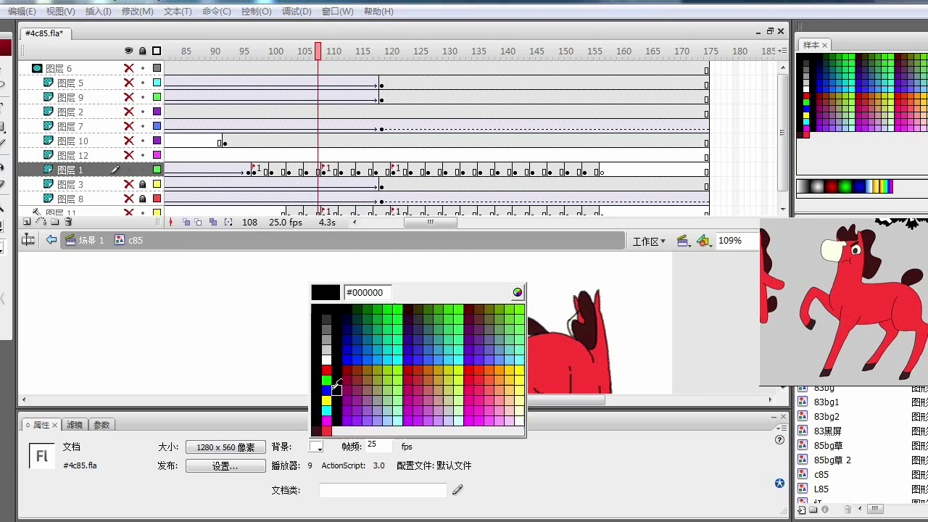
{"action": "left_click", "coordinate": [327, 350]}
- Sample the dark maroon mane colour as the fill for the horse's remaining areas
{"action": "key", "text": "ctrl+equal"}
{"action": "key", "text": "period"}
{"action": "key", "text": "period"}
{"action": "key", "text": "period"}
{"action": "key", "text": "period"}
{"action": "key", "text": "period"}
{"action": "key", "text": "period"}
{"action": "key", "text": "period"}
{"action": "key", "text": "period"}
{"action": "key", "text": "i"}
{"action": "left_click", "coordinate": [216, 296]}
- Step forward and back through the horse poses around frame 120 to check which areas still lack a fill
{"action": "key", "text": "period"}
{"action": "key", "text": "period"}
{"action": "key", "text": "period"}
{"action": "key", "text": "period"}
{"action": "key", "text": "period"}
{"action": "key", "text": "period"}
{"action": "key", "text": "period"}
{"action": "key", "text": "period"}
{"action": "key", "text": "period"}
{"action": "key", "text": "period"}
{"action": "key", "text": "period"}
{"action": "key", "text": "period"}
{"action": "key", "text": "period"}
{"action": "key", "text": "period"}
{"action": "key", "text": "period"}
{"action": "key", "text": "period"}
{"action": "key", "text": "period"}
{"action": "key", "text": "period"}
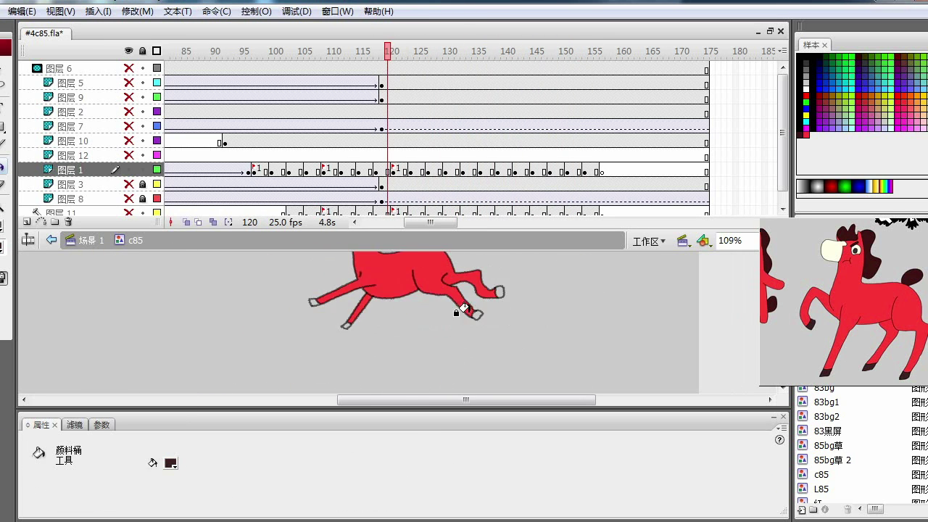
{"action": "key", "text": "comma"}
{"action": "key", "text": "comma"}
{"action": "key", "text": "comma"}
{"action": "key", "text": "comma"}
{"action": "key", "text": "comma"}
{"action": "key", "text": "comma"}
{"action": "key", "text": "comma"}
{"action": "key", "text": "comma"}
{"action": "key", "text": "comma"}
{"action": "key", "text": "comma"}
{"action": "key", "text": "comma"}
{"action": "key", "text": "comma"}
{"action": "key", "text": "comma"}
{"action": "scroll", "coordinate": [465, 310], "scroll_direction": "down", "scroll_amount": 1}
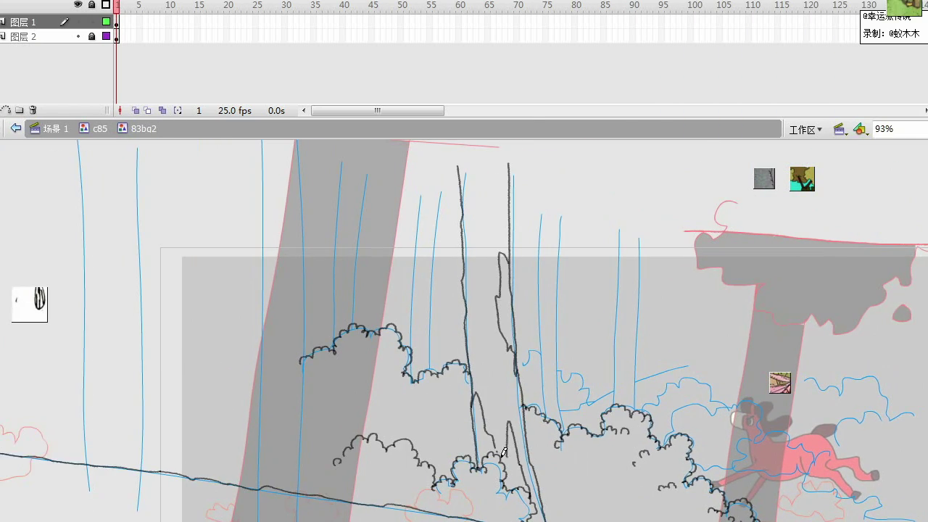
- Trace the tree trunk outlines over the blue sketch lines on 图层 1 of the 83bg2 background
{"action": "left_click_drag", "start_coordinate": [284, 143], "coordinate": [279, 510]}
{"action": "left_click_drag", "start_coordinate": [317, 147], "coordinate": [329, 518]}
{"action": "left_click_drag", "start_coordinate": [220, 167], "coordinate": [226, 509]}
{"action": "left_click_drag", "start_coordinate": [271, 159], "coordinate": [289, 512]}
{"action": "key", "text": "ctrl+minus"}
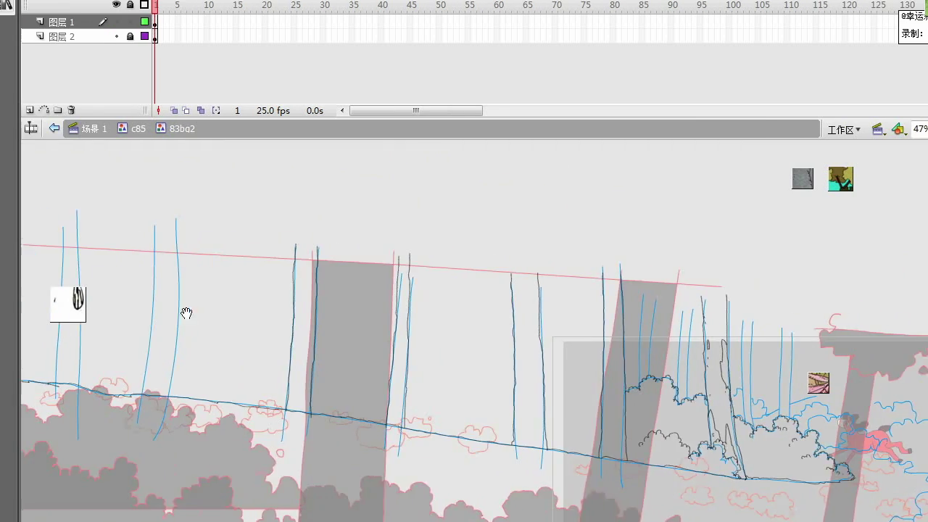
{"action": "left_click_drag", "start_coordinate": [186, 313], "coordinate": [493, 319]}
{"action": "key", "text": "ctrl+equal"}
{"action": "left_click_drag", "start_coordinate": [439, 469], "coordinate": [454, 127]}
{"action": "left_click_drag", "start_coordinate": [490, 475], "coordinate": [501, 118]}
{"action": "left_click_drag", "start_coordinate": [355, 484], "coordinate": [433, 478]}
{"action": "left_click_drag", "start_coordinate": [363, 444], "coordinate": [381, 148]}
{"action": "left_click_drag", "start_coordinate": [410, 448], "coordinate": [418, 150]}
{"action": "left_click_drag", "start_coordinate": [375, 485], "coordinate": [392, 108]}
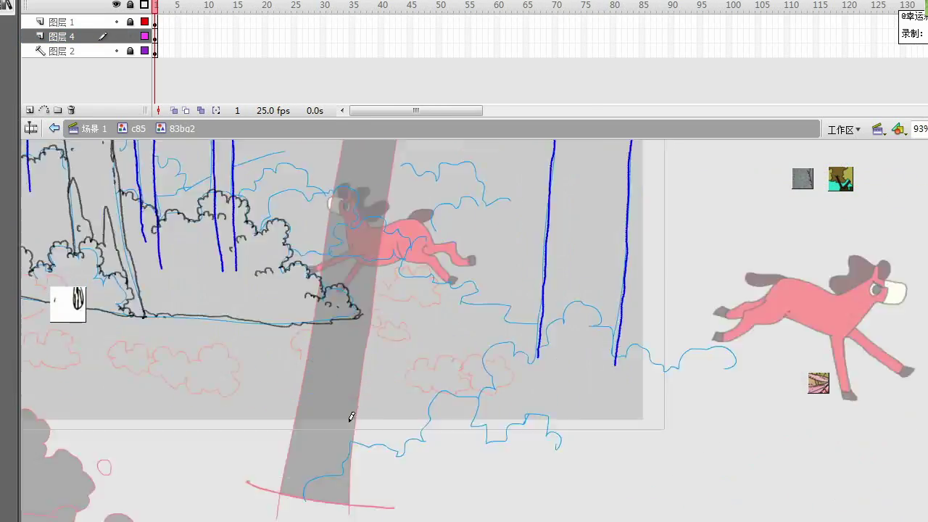
- Unlock 图层 1, make it the active layer and continue its background line drawing
{"action": "left_click", "coordinate": [130, 22]}
{"action": "left_click", "coordinate": [62, 21]}
{"action": "left_click_drag", "start_coordinate": [693, 404], "coordinate": [735, 425]}
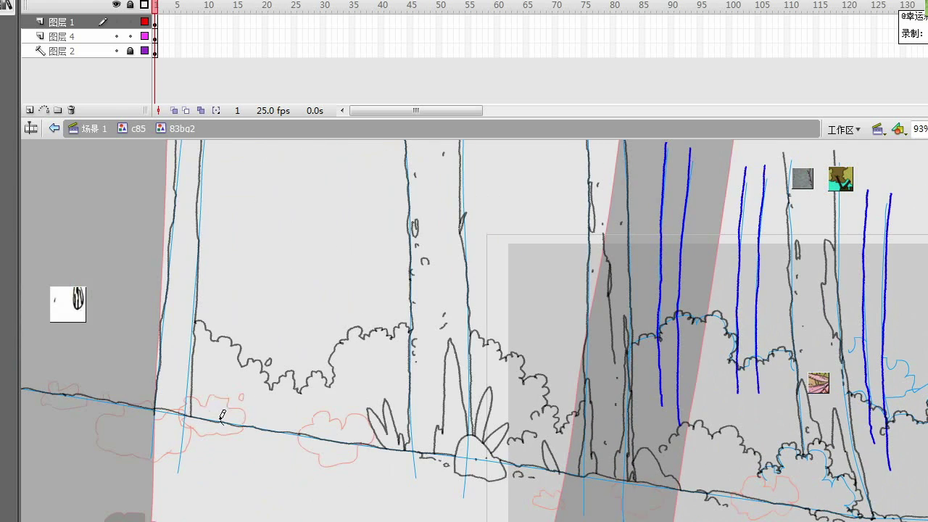
- Draw leafy grass tufts and small soil marks along the ground line between the tree trunks
{"action": "left_click_drag", "start_coordinate": [223, 418], "coordinate": [234, 426]}
{"action": "left_click_drag", "start_coordinate": [145, 403], "coordinate": [303, 462]}
{"action": "left_click_drag", "start_coordinate": [265, 451], "coordinate": [326, 497]}
{"action": "left_click_drag", "start_coordinate": [173, 469], "coordinate": [251, 480]}
{"action": "mouse_move", "coordinate": [201, 477]}
{"action": "left_mouse_down"}
{"action": "mouse_move", "coordinate": [305, 479]}
{"action": "mouse_move", "coordinate": [307, 466]}
{"action": "left_mouse_up"}
{"action": "left_click_drag", "start_coordinate": [282, 464], "coordinate": [303, 474]}
{"action": "left_click_drag", "start_coordinate": [433, 500], "coordinate": [307, 438]}
{"action": "left_click_drag", "start_coordinate": [397, 426], "coordinate": [414, 436]}
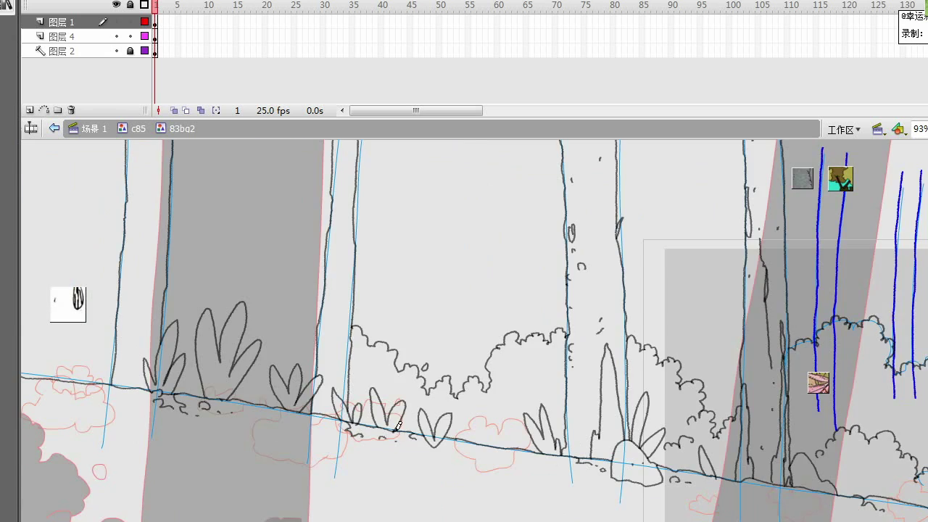
- Extend the plant and bush outlines along the ground line to the neighbouring trees
{"action": "left_click_drag", "start_coordinate": [486, 449], "coordinate": [502, 457]}
{"action": "left_click_drag", "start_coordinate": [296, 354], "coordinate": [398, 425]}
{"action": "left_click_drag", "start_coordinate": [272, 372], "coordinate": [424, 405]}
{"action": "key", "text": "ctrl+minus"}
{"action": "left_click_drag", "start_coordinate": [565, 418], "coordinate": [707, 445]}
{"action": "left_click_drag", "start_coordinate": [382, 410], "coordinate": [395, 400]}
{"action": "left_click_drag", "start_coordinate": [418, 413], "coordinate": [424, 414]}
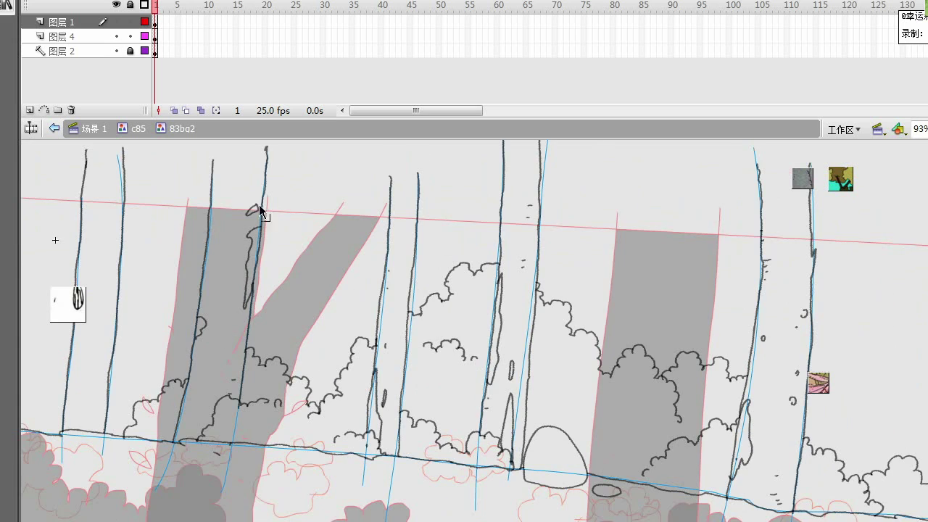
- Hide the rough sketch layer 图层 2 to inspect the clean background lines
{"action": "key", "text": "ctrl+minus"}
{"action": "key", "text": "ctrl+minus"}
{"action": "left_click", "coordinate": [117, 52]}
{"action": "key", "text": "ctrl+equal"}
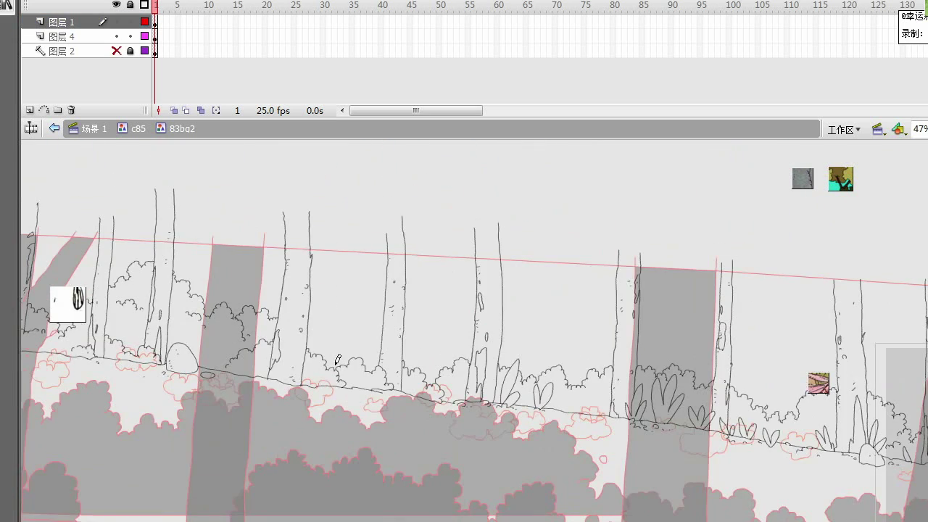
{"action": "double_click", "coordinate": [579, 301]}
{"action": "double_click", "coordinate": [578, 301]}
- Add bark cracks, knots and short texture marks to the tree trunks around the running horse
{"action": "key", "text": "ctrl+equal"}
{"action": "left_click_drag", "start_coordinate": [447, 307], "coordinate": [444, 355]}
{"action": "left_click_drag", "start_coordinate": [440, 250], "coordinate": [450, 267]}
{"action": "left_click_drag", "start_coordinate": [305, 322], "coordinate": [366, 349]}
{"action": "left_click_drag", "start_coordinate": [342, 397], "coordinate": [339, 435]}
{"action": "left_click_drag", "start_coordinate": [164, 304], "coordinate": [300, 293]}
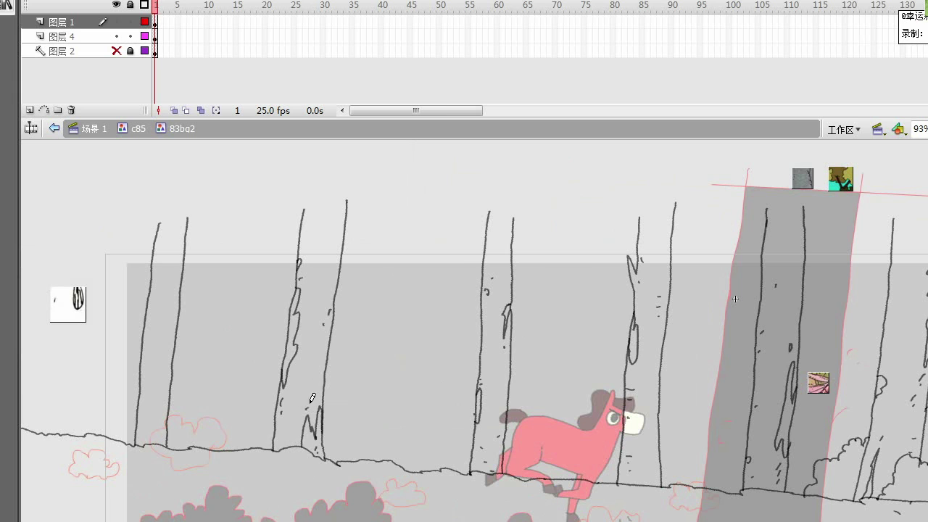
{"action": "left_click_drag", "start_coordinate": [310, 402], "coordinate": [308, 405]}
{"action": "left_click_drag", "start_coordinate": [306, 395], "coordinate": [309, 398]}
{"action": "left_click_drag", "start_coordinate": [339, 306], "coordinate": [496, 331]}
{"action": "left_click_drag", "start_coordinate": [308, 468], "coordinate": [323, 416]}
{"action": "left_click_drag", "start_coordinate": [319, 328], "coordinate": [337, 250]}
- Draw scalloped bush outlines between the leftmost tree trunks and behind the running horse in 83bg2
{"action": "mouse_move", "coordinate": [347, 298]}
{"action": "left_mouse_down"}
{"action": "mouse_move", "coordinate": [456, 352]}
{"action": "mouse_move", "coordinate": [356, 384]}
{"action": "left_mouse_up"}
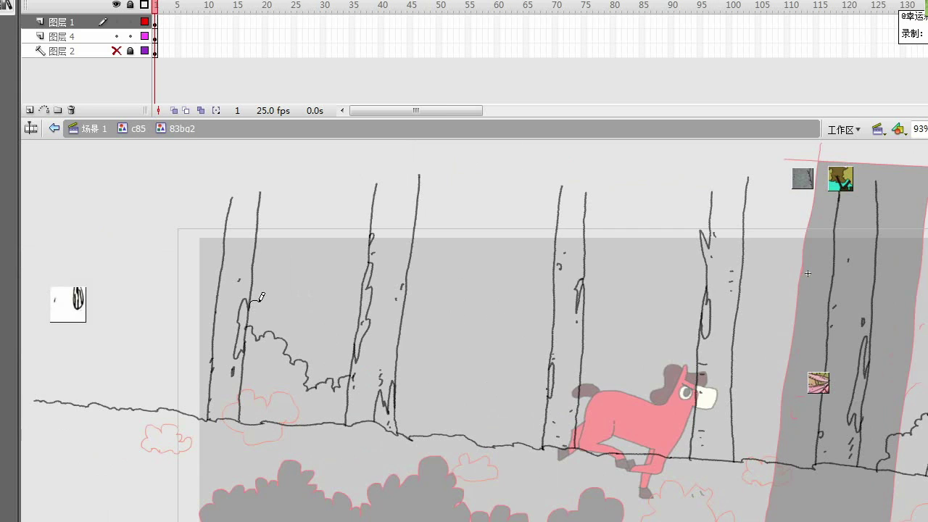
{"action": "left_click_drag", "start_coordinate": [272, 332], "coordinate": [361, 291]}
{"action": "mouse_move", "coordinate": [197, 302]}
{"action": "left_mouse_down"}
{"action": "mouse_move", "coordinate": [151, 259]}
{"action": "mouse_move", "coordinate": [81, 226]}
{"action": "left_mouse_up"}
{"action": "left_click_drag", "start_coordinate": [384, 304], "coordinate": [430, 310]}
{"action": "left_click_drag", "start_coordinate": [430, 310], "coordinate": [542, 388]}
{"action": "left_click_drag", "start_coordinate": [515, 363], "coordinate": [582, 298]}
- Continue the bush outlines between and behind the tree trunks along the rest of the background
{"action": "left_click_drag", "start_coordinate": [616, 341], "coordinate": [488, 335]}
{"action": "left_click_drag", "start_coordinate": [484, 307], "coordinate": [598, 336]}
{"action": "left_click_drag", "start_coordinate": [499, 365], "coordinate": [519, 342]}
{"action": "mouse_move", "coordinate": [631, 358]}
{"action": "left_mouse_down"}
{"action": "mouse_move", "coordinate": [531, 326]}
{"action": "mouse_move", "coordinate": [623, 368]}
{"action": "left_mouse_up"}
{"action": "left_click_drag", "start_coordinate": [199, 334], "coordinate": [316, 301]}
{"action": "key", "text": "ctrl+minus"}
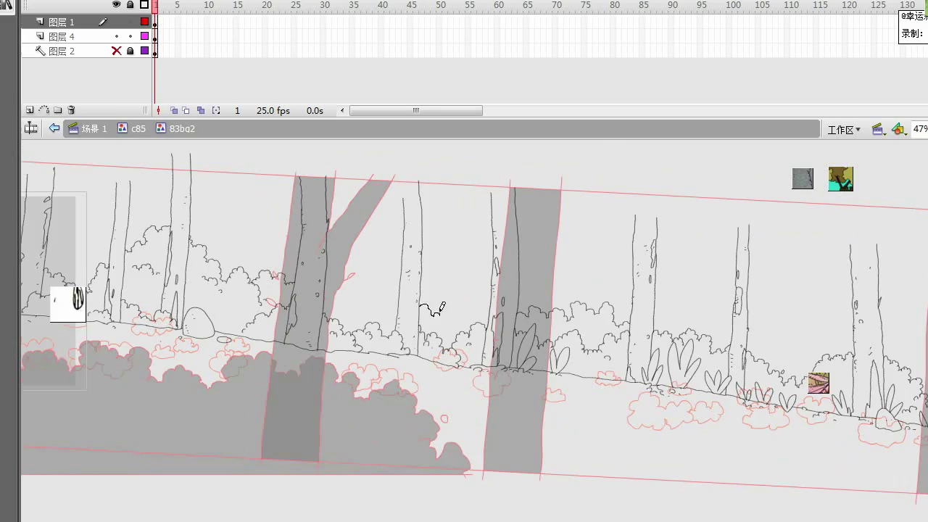
{"action": "left_click_drag", "start_coordinate": [440, 310], "coordinate": [487, 323]}
{"action": "left_click_drag", "start_coordinate": [251, 316], "coordinate": [331, 318]}
- Return to c85, lock all layers and play the animation with the finished background lines
{"action": "key", "text": "v"}
{"action": "left_click_drag", "start_coordinate": [737, 486], "coordinate": [582, 436]}
{"action": "double_click", "coordinate": [582, 436]}
{"action": "key", "text": "ctrl+minus"}
{"action": "scroll", "coordinate": [184, 43], "scroll_direction": "up", "scroll_amount": 5}
{"action": "left_click_drag", "start_coordinate": [184, 36], "coordinate": [155, 22]}
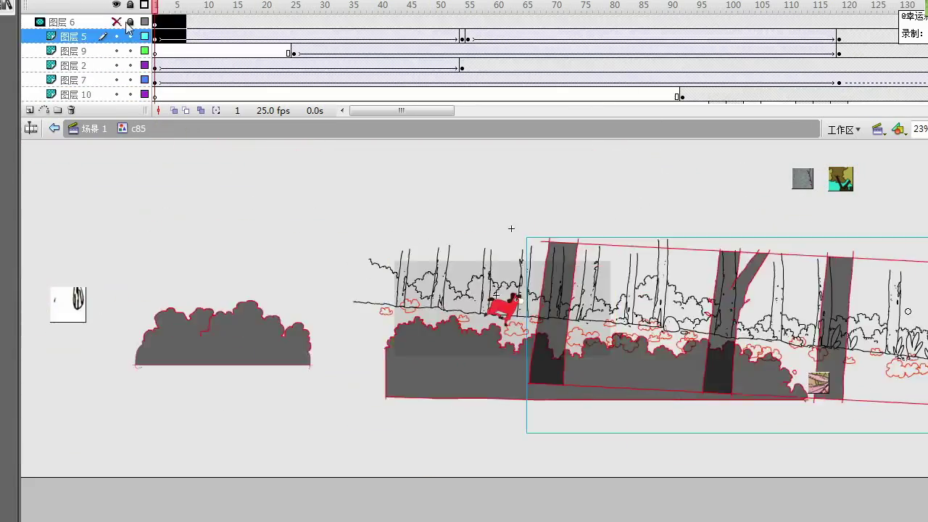
{"action": "left_click", "coordinate": [131, 5]}
{"action": "key", "text": "ctrl+equal"}
{"action": "key", "text": "Return"}
- Unlock 图层 7 and copy its animation onto a new layer directly above it
{"action": "left_click", "coordinate": [131, 80]}
{"action": "left_click", "coordinate": [155, 80]}
{"action": "left_click", "coordinate": [839, 52]}
{"action": "left_click", "coordinate": [74, 80]}
{"action": "left_click", "coordinate": [131, 51]}
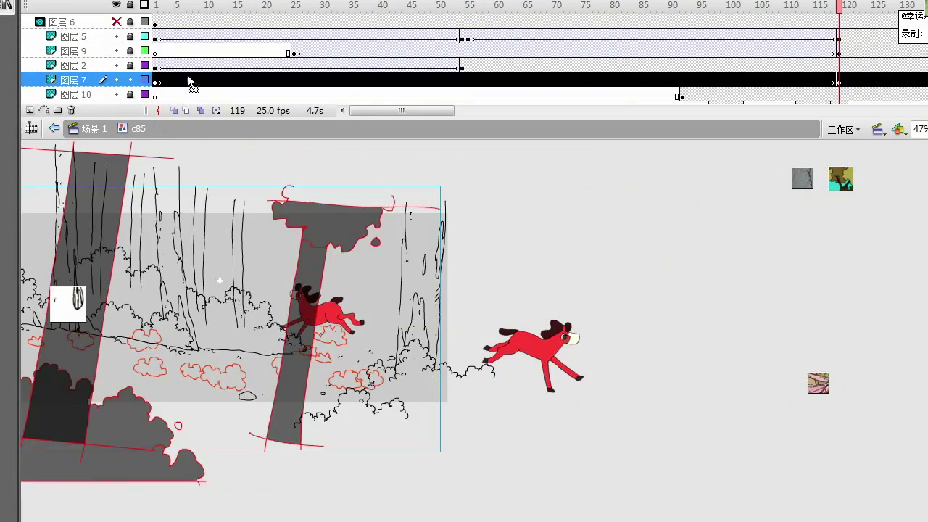
{"action": "left_click", "coordinate": [155, 80]}
{"action": "left_click", "coordinate": [30, 110]}
{"action": "key", "text": "ctrl+shift+v"}
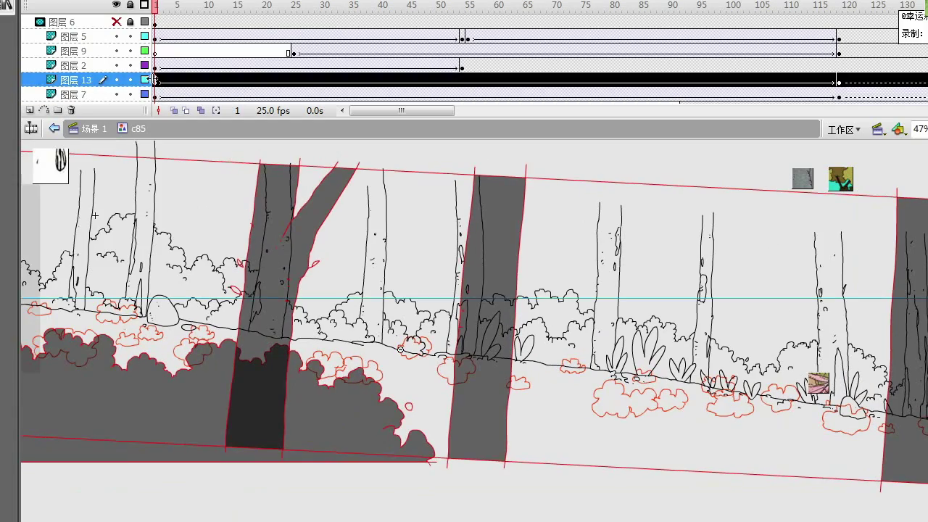
- Duplicate the symbol on the new layer as 85bg草 2 and swap the frame 119 instance to it
{"action": "right_click", "coordinate": [477, 251]}
{"action": "left_click_drag", "start_coordinate": [454, 265], "coordinate": [476, 252]}
{"action": "left_click", "coordinate": [547, 266]}
{"action": "left_click_drag", "start_coordinate": [402, 110], "coordinate": [459, 111]}
{"action": "left_click", "coordinate": [404, 66]}
{"action": "left_click", "coordinate": [503, 94]}
{"action": "right_click", "coordinate": [186, 188]}
{"action": "left_click", "coordinate": [443, 265]}
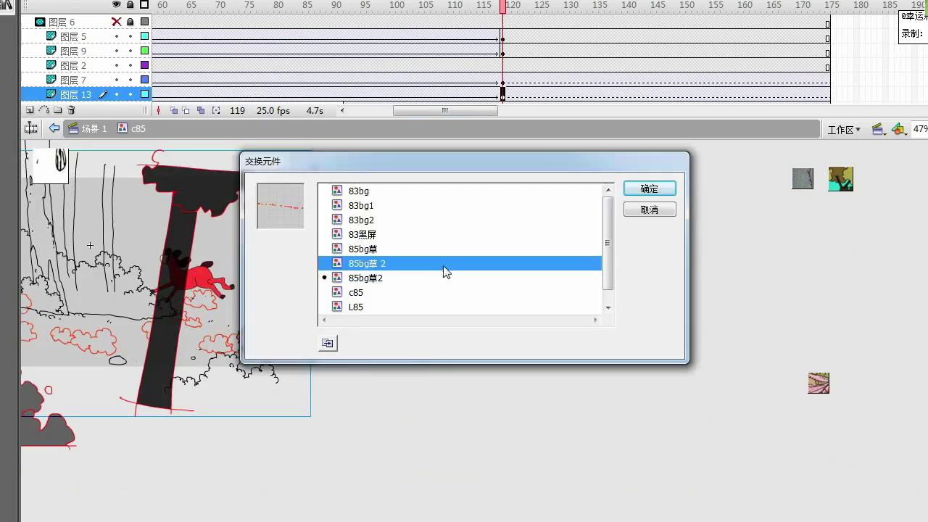
{"action": "left_click", "coordinate": [647, 189]}
- Delete the redundant symbol 85bg草2 from the library and hide 图层 2 in c85
{"action": "left_click", "coordinate": [95, 129]}
{"action": "key", "text": "Return"}
{"action": "double_click", "coordinate": [160, 201]}
{"action": "double_click", "coordinate": [203, 211]}
{"action": "left_click", "coordinate": [137, 128]}
{"action": "left_click", "coordinate": [6, 5]}
{"action": "left_click", "coordinate": [33, 205]}
{"action": "key", "text": "Delete"}
{"action": "left_click", "coordinate": [251, 65]}
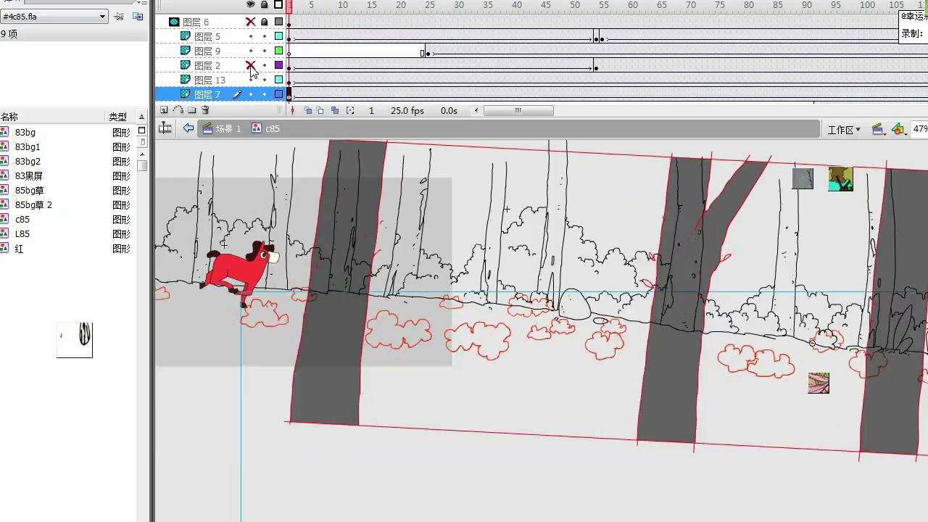
- Copy the background layer 图层 3 onto a layer beneath it and use a new symbol 83bg3 for the copy
{"action": "scroll", "coordinate": [250, 72], "scroll_direction": "down", "scroll_amount": 3}
{"action": "left_click", "coordinate": [208, 94]}
{"action": "left_click", "coordinate": [264, 94]}
{"action": "left_click", "coordinate": [546, 265]}
{"action": "left_click", "coordinate": [578, 94]}
{"action": "scroll", "coordinate": [303, 85], "scroll_direction": "down", "scroll_amount": 1}
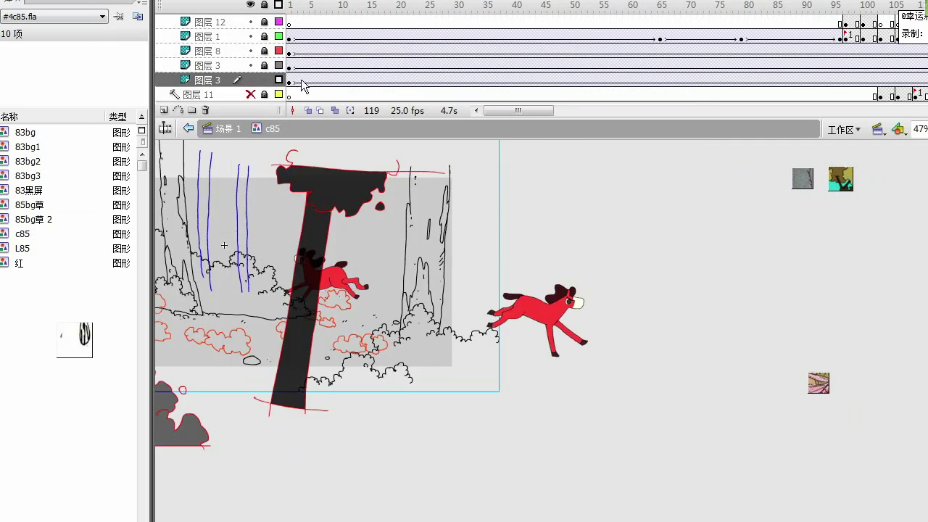
- Open 83bg3 and delete the copied background line layer 图层 1
{"action": "left_click", "coordinate": [289, 80]}
{"action": "double_click", "coordinate": [346, 225]}
{"action": "left_click", "coordinate": [207, 22]}
{"action": "left_click", "coordinate": [205, 111]}
{"action": "key", "text": "ctrl+minus"}
{"action": "key", "text": "ctrl+z"}
{"action": "key", "text": "ctrl+equal"}
- Draw distant scalloped foliage outlines around the forked tree and the neighbouring wide trunk on 图层 4
{"action": "left_click_drag", "start_coordinate": [346, 266], "coordinate": [396, 290]}
{"action": "left_click_drag", "start_coordinate": [451, 312], "coordinate": [461, 316]}
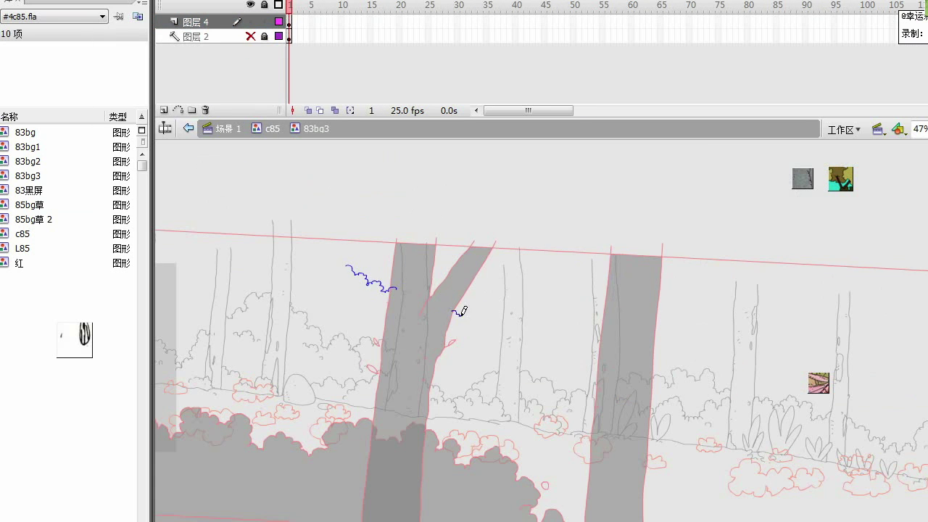
{"action": "left_click_drag", "start_coordinate": [677, 378], "coordinate": [676, 378]}
{"action": "key", "text": "Delete"}
{"action": "left_click_drag", "start_coordinate": [684, 360], "coordinate": [758, 379]}
{"action": "left_click_drag", "start_coordinate": [247, 355], "coordinate": [338, 392]}
{"action": "left_click_drag", "start_coordinate": [348, 333], "coordinate": [410, 355]}
{"action": "left_click_drag", "start_coordinate": [287, 364], "coordinate": [355, 384]}
{"action": "left_click_drag", "start_coordinate": [267, 355], "coordinate": [331, 320]}
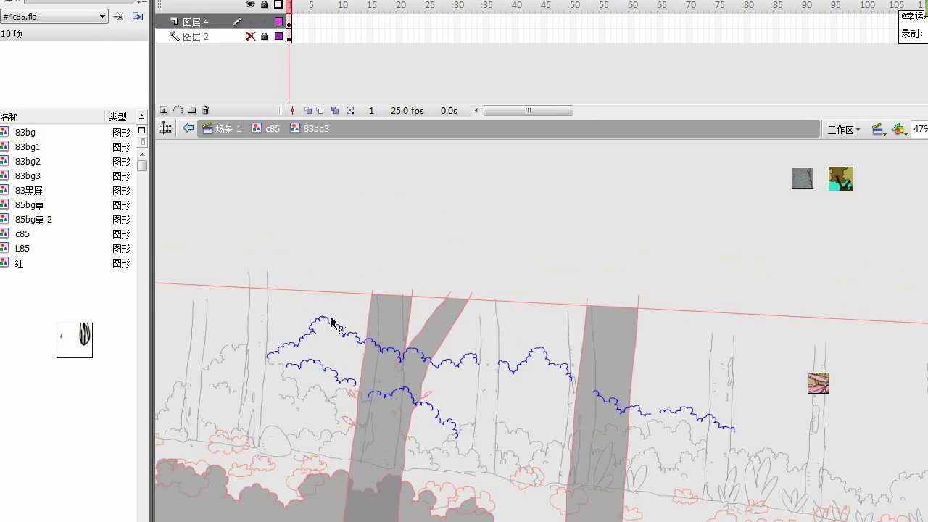
- Extend the distant foliage outlines in both directions above the existing bushes
{"action": "left_click_drag", "start_coordinate": [497, 396], "coordinate": [575, 427]}
{"action": "key", "text": "y"}
{"action": "left_click_drag", "start_coordinate": [157, 269], "coordinate": [250, 311]}
{"action": "left_click_drag", "start_coordinate": [250, 312], "coordinate": [368, 308]}
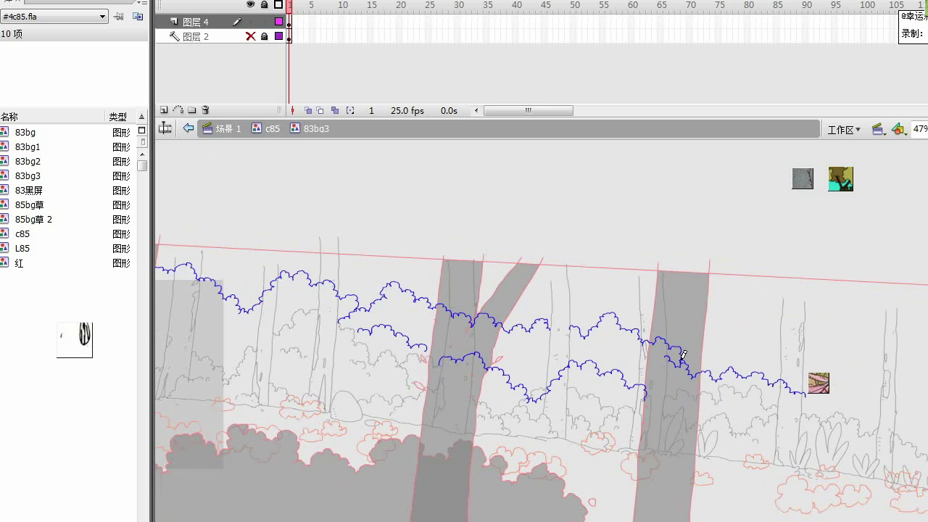
{"action": "left_click_drag", "start_coordinate": [806, 395], "coordinate": [583, 366]}
{"action": "left_click_drag", "start_coordinate": [583, 366], "coordinate": [670, 377]}
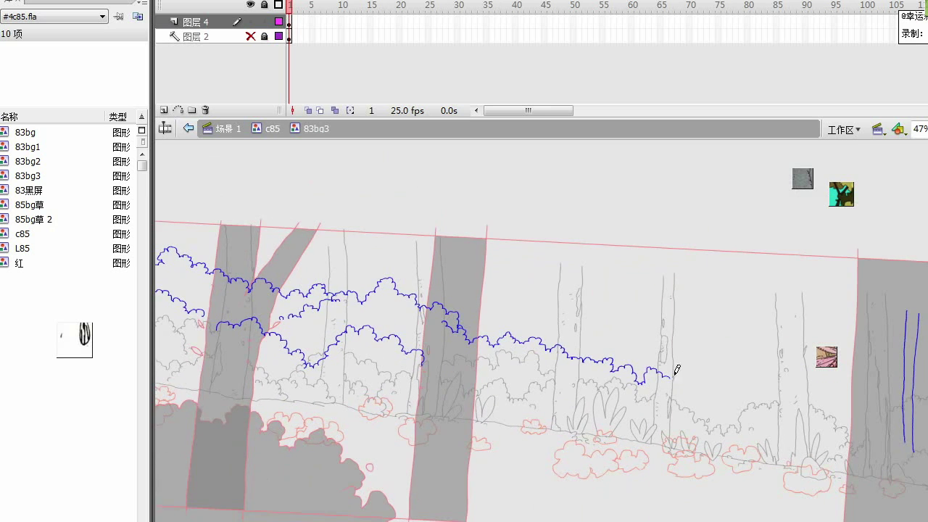
- Draw pairs of thin vertical lines as distant tree trunks rising from the foliage, removing a stray stroke
{"action": "left_click_drag", "start_coordinate": [518, 237], "coordinate": [520, 344]}
{"action": "left_click_drag", "start_coordinate": [527, 238], "coordinate": [531, 342]}
{"action": "left_click_drag", "start_coordinate": [552, 248], "coordinate": [550, 351]}
{"action": "left_click_drag", "start_coordinate": [563, 248], "coordinate": [561, 347]}
{"action": "key", "text": "v"}
{"action": "left_click", "coordinate": [493, 361]}
{"action": "key", "text": "Delete"}
{"action": "left_click_drag", "start_coordinate": [482, 254], "coordinate": [569, 289]}
{"action": "left_click_drag", "start_coordinate": [511, 279], "coordinate": [511, 341]}
{"action": "left_click_drag", "start_coordinate": [596, 300], "coordinate": [594, 387]}
{"action": "left_click_drag", "start_coordinate": [377, 280], "coordinate": [387, 364]}
{"action": "left_click_drag", "start_coordinate": [332, 294], "coordinate": [328, 359]}
- Delete a misplaced line and add more distant trunks and foliage beside the wide dark trunk
{"action": "key", "text": "v"}
{"action": "mouse_move", "coordinate": [725, 348]}
{"action": "left_mouse_down"}
{"action": "mouse_move", "coordinate": [428, 218]}
{"action": "mouse_move", "coordinate": [457, 273]}
{"action": "left_mouse_up"}
{"action": "left_click", "coordinate": [458, 247]}
{"action": "key", "text": "Delete"}
{"action": "key", "text": "y"}
{"action": "left_click_drag", "start_coordinate": [460, 194], "coordinate": [461, 274]}
{"action": "left_click_drag", "start_coordinate": [429, 194], "coordinate": [430, 271]}
{"action": "left_click_drag", "start_coordinate": [507, 304], "coordinate": [507, 281]}
{"action": "left_click_drag", "start_coordinate": [563, 247], "coordinate": [592, 280]}
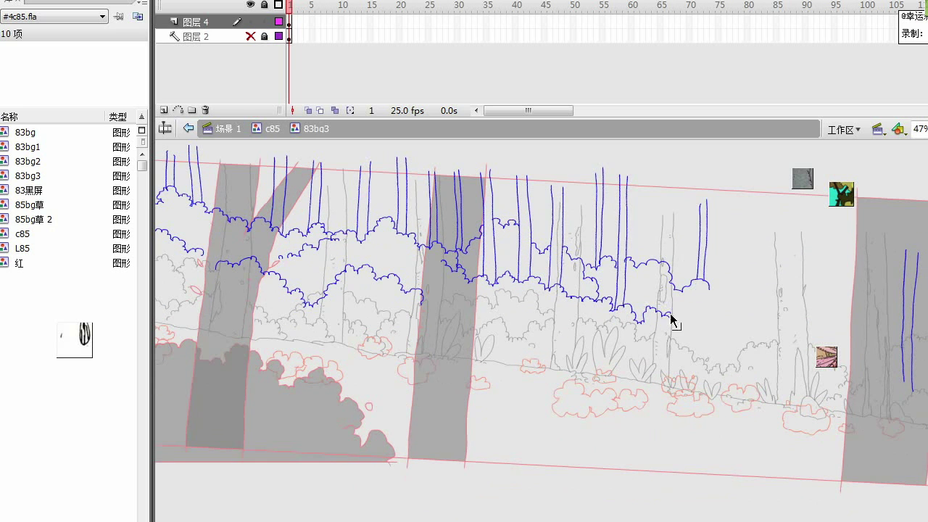
- Continue the distant trunks and layered foliage outlines towards the final camera frame
{"action": "key", "text": "y"}
{"action": "left_click_drag", "start_coordinate": [659, 185], "coordinate": [655, 272]}
{"action": "key", "text": "v"}
{"action": "mouse_move", "coordinate": [666, 183]}
{"action": "left_mouse_down"}
{"action": "mouse_move", "coordinate": [663, 273]}
{"action": "mouse_move", "coordinate": [778, 331]}
{"action": "left_mouse_up"}
{"action": "left_click_drag", "start_coordinate": [725, 309], "coordinate": [689, 326]}
{"action": "left_click_drag", "start_coordinate": [752, 341], "coordinate": [751, 329]}
{"action": "left_click_drag", "start_coordinate": [779, 320], "coordinate": [903, 321]}
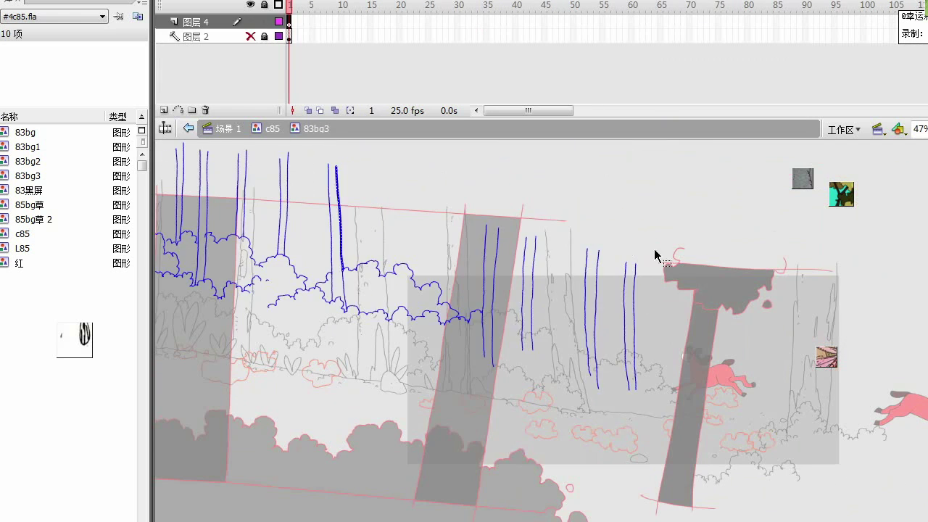
- Draw foliage around the bases of the distant trunks and the start of the hill line within the final camera frame
{"action": "left_click_drag", "start_coordinate": [452, 305], "coordinate": [484, 293]}
{"action": "left_click_drag", "start_coordinate": [533, 317], "coordinate": [584, 312]}
{"action": "left_click_drag", "start_coordinate": [604, 316], "coordinate": [578, 319]}
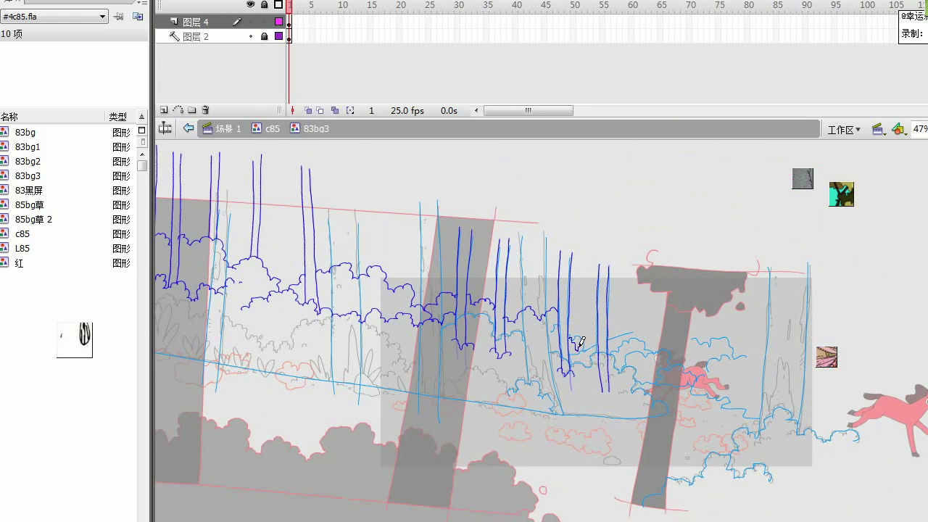
{"action": "scroll", "coordinate": [547, 356], "scroll_direction": "right", "scroll_amount": 2}
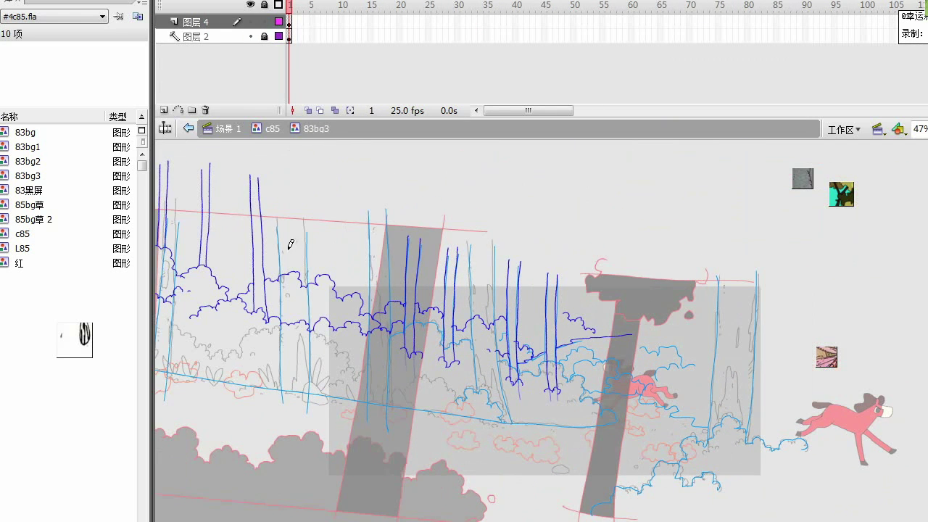
{"action": "scroll", "coordinate": [391, 275], "scroll_direction": "left", "scroll_amount": 5}
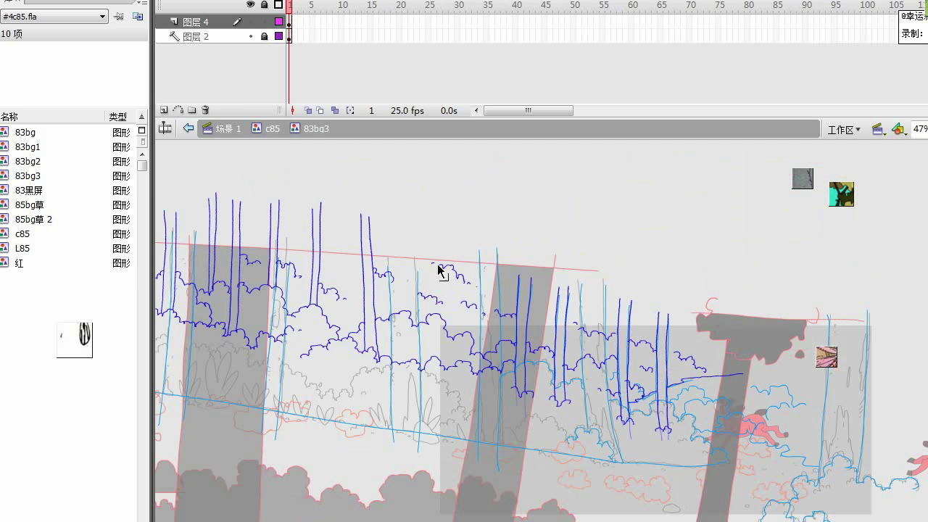
- Add a farther row of thin trunks and small foliage clusters above the hill line
{"action": "scroll", "coordinate": [439, 270], "scroll_direction": "right", "scroll_amount": 4}
{"action": "left_click_drag", "start_coordinate": [607, 287], "coordinate": [617, 352]}
{"action": "mouse_move", "coordinate": [571, 280]}
{"action": "left_mouse_down"}
{"action": "mouse_move", "coordinate": [601, 309]}
{"action": "mouse_move", "coordinate": [500, 258]}
{"action": "left_mouse_up"}
{"action": "scroll", "coordinate": [567, 270], "scroll_direction": "left", "scroll_amount": 1}
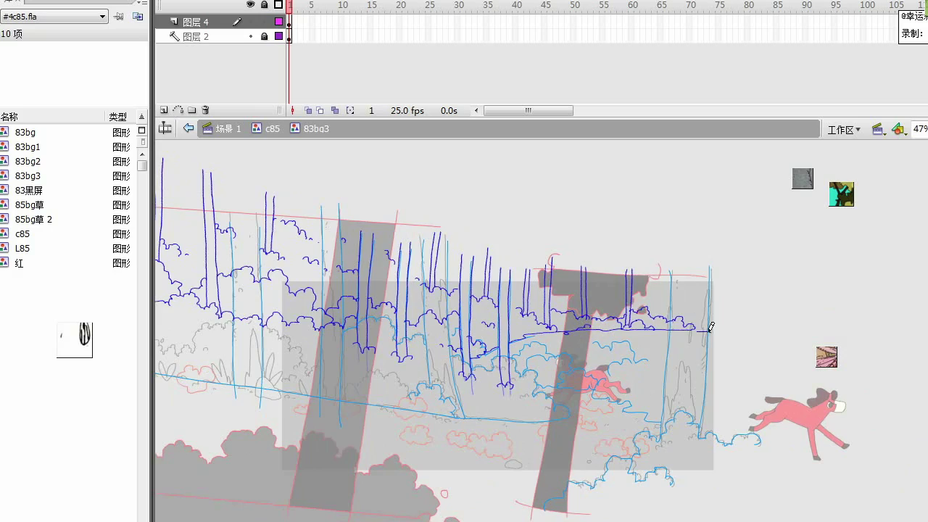
{"action": "left_click_drag", "start_coordinate": [400, 243], "coordinate": [570, 221]}
- Return to c85 and play the animation to check the distant background layer
{"action": "left_click", "coordinate": [272, 129]}
{"action": "key", "text": "Return"}
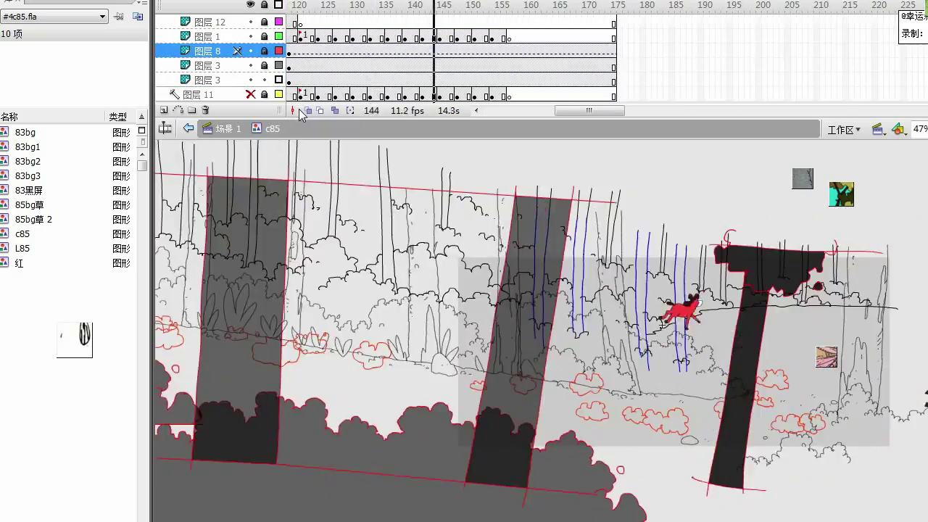
{"action": "left_click", "coordinate": [206, 80]}
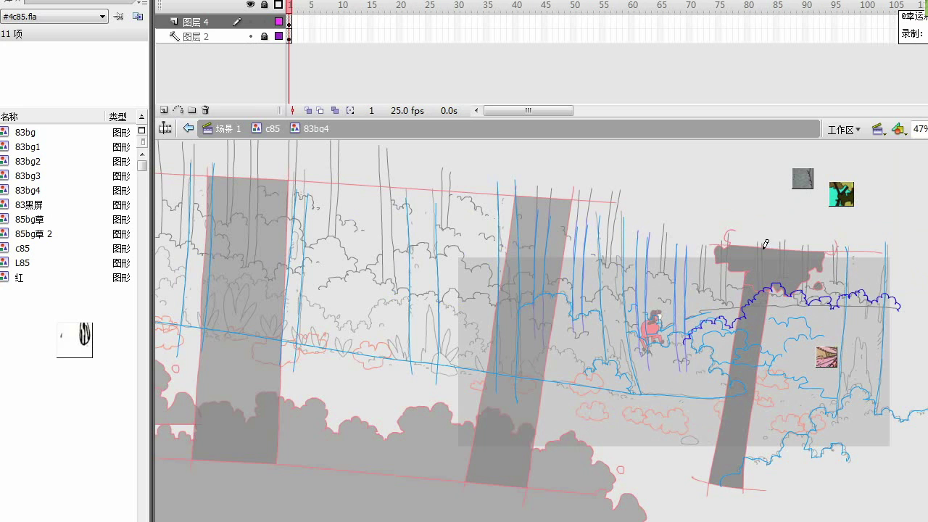
- Draw bush outlines, a textured tree trunk and leafy plants around the leafy-topped tree in 83bg4
{"action": "left_click", "coordinate": [772, 376], "text": "ctrl"}
{"action": "left_click_drag", "start_coordinate": [614, 261], "coordinate": [628, 312]}
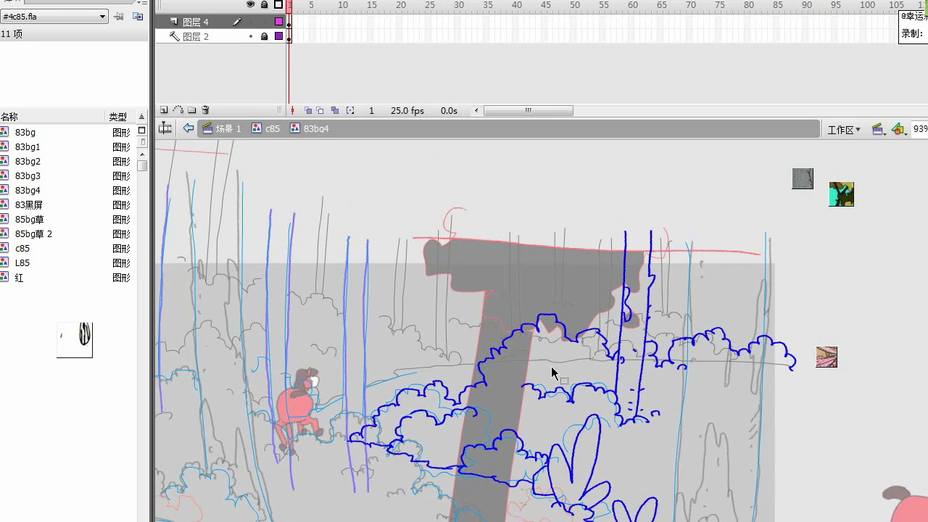
{"action": "left_click_drag", "start_coordinate": [551, 366], "coordinate": [456, 174]}
{"action": "left_click_drag", "start_coordinate": [580, 355], "coordinate": [685, 375]}
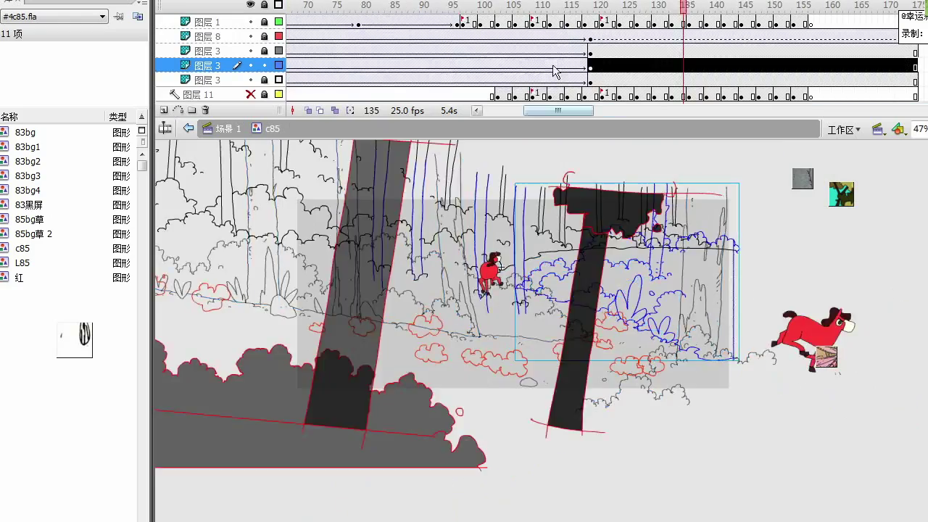
- Make the 83bg4 layer start at frame 79, play the animation and show the upper two background layers as outlines
{"action": "left_click", "coordinate": [352, 65]}
{"action": "left_click_drag", "start_coordinate": [511, 111], "coordinate": [537, 108]}
{"action": "key", "text": "Return"}
{"action": "left_click", "coordinate": [278, 65]}
{"action": "left_click", "coordinate": [278, 50]}
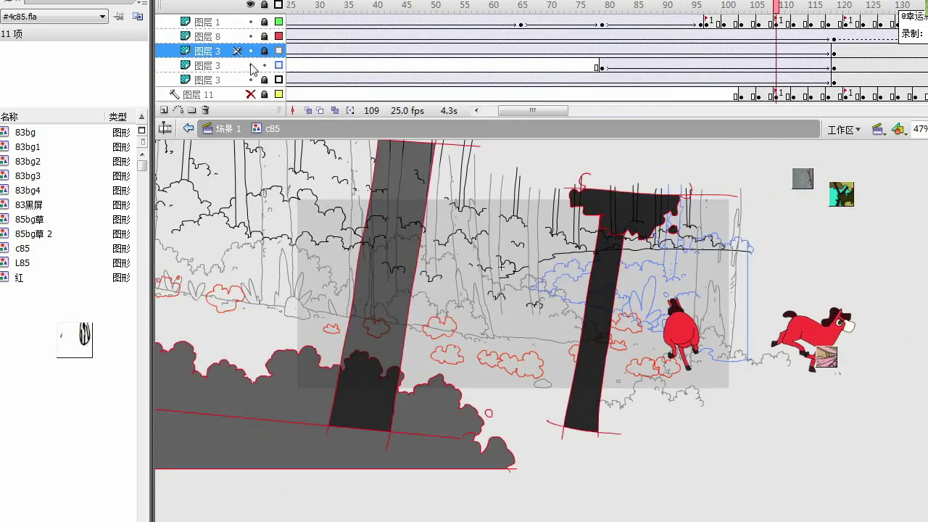
- Rename the c85 animation layers L, 草2, bg1 and bg2
{"action": "left_click", "coordinate": [251, 36]}
{"action": "double_click", "coordinate": [207, 65]}
{"action": "type", "text": "bg2"}
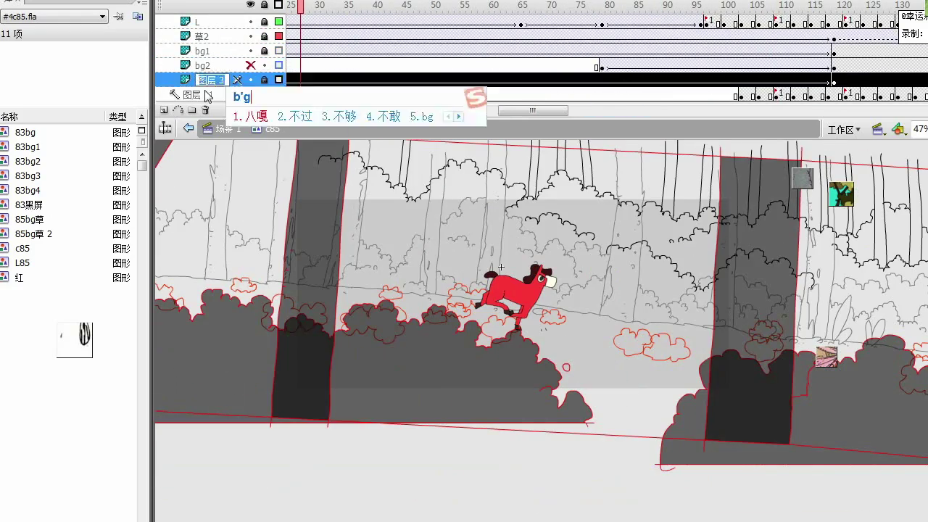
{"action": "key", "text": "Return"}
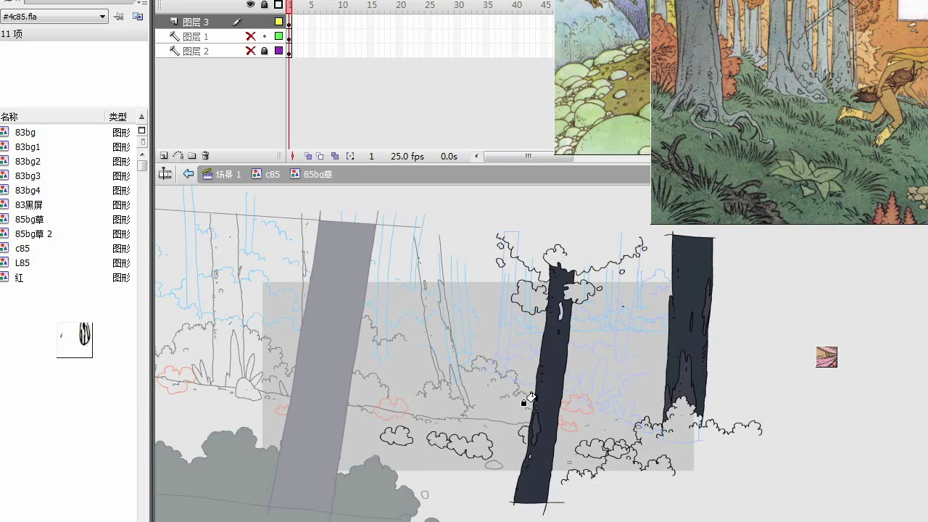
- Fill the remaining trunk gaps dark blue and the tree's crown and leaf clusters dark green in 85bg草
{"action": "left_click", "coordinate": [560, 312]}
{"action": "left_click", "coordinate": [693, 275]}
{"action": "left_click", "coordinate": [158, 402]}
{"action": "left_click", "coordinate": [321, 352]}
{"action": "left_click", "coordinate": [578, 293]}
{"action": "left_click", "coordinate": [534, 258]}
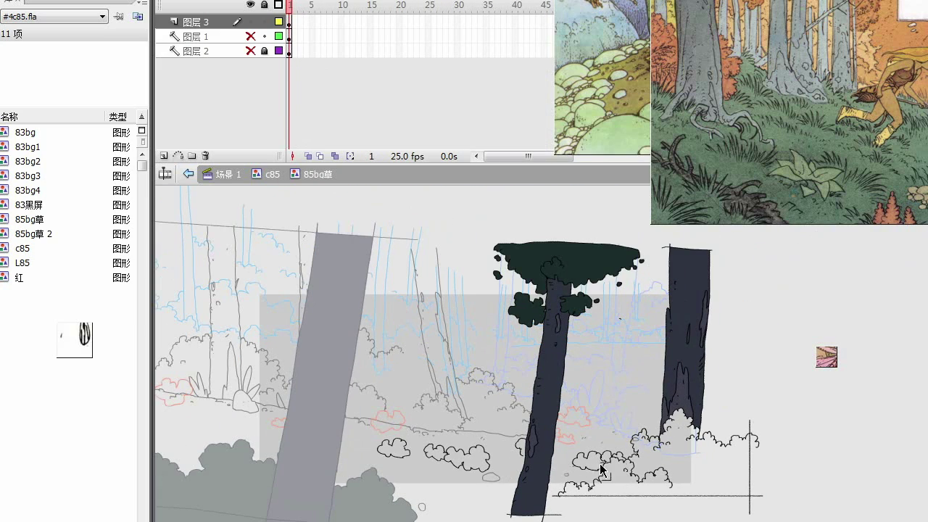
{"action": "left_click", "coordinate": [600, 470]}
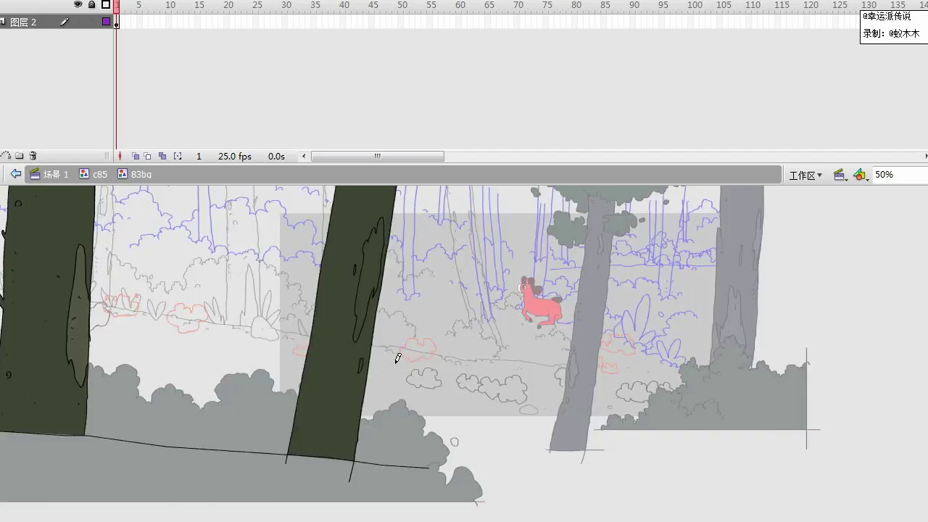
- Draw bark hollows, cracks and short texture marks on the dark green foreground trunks in 83bg
{"action": "key", "text": "ctrl+equal"}
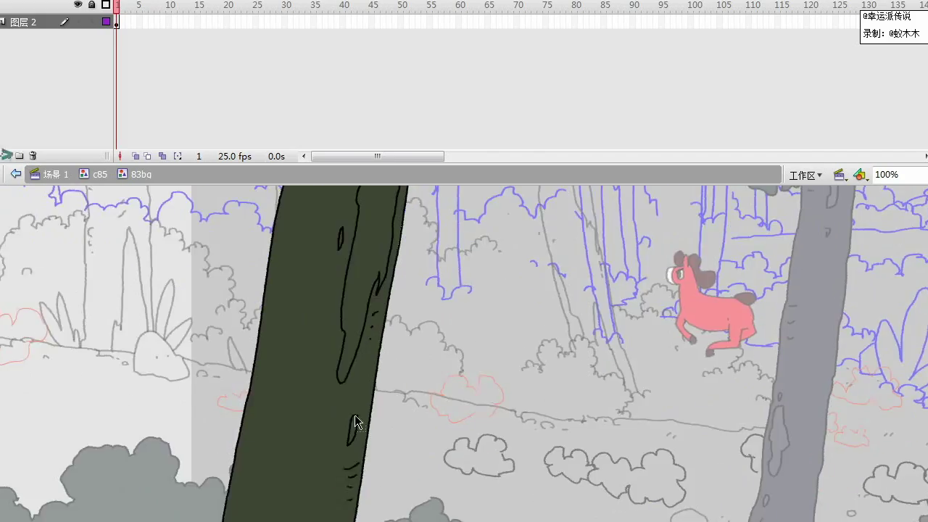
{"action": "left_click_drag", "start_coordinate": [356, 425], "coordinate": [404, 444]}
{"action": "left_click_drag", "start_coordinate": [312, 376], "coordinate": [301, 425]}
{"action": "left_click_drag", "start_coordinate": [342, 360], "coordinate": [335, 401]}
{"action": "left_click_drag", "start_coordinate": [328, 471], "coordinate": [347, 332]}
{"action": "left_click_drag", "start_coordinate": [344, 330], "coordinate": [331, 379]}
{"action": "left_click_drag", "start_coordinate": [362, 316], "coordinate": [323, 451]}
{"action": "mouse_move", "coordinate": [416, 368]}
{"action": "left_mouse_down"}
{"action": "mouse_move", "coordinate": [401, 410]}
{"action": "mouse_move", "coordinate": [393, 409]}
{"action": "left_mouse_up"}
{"action": "left_click_drag", "start_coordinate": [428, 256], "coordinate": [411, 335]}
{"action": "left_click_drag", "start_coordinate": [395, 442], "coordinate": [397, 282]}
{"action": "left_click_drag", "start_coordinate": [394, 291], "coordinate": [387, 341]}
{"action": "left_click_drag", "start_coordinate": [373, 241], "coordinate": [353, 295]}
- Fill the bark hollows of the foreground trunks with a lighter olive brown
{"action": "key", "text": "k"}
{"action": "key", "text": "ctrl+minus"}
{"action": "left_click", "coordinate": [462, 359]}
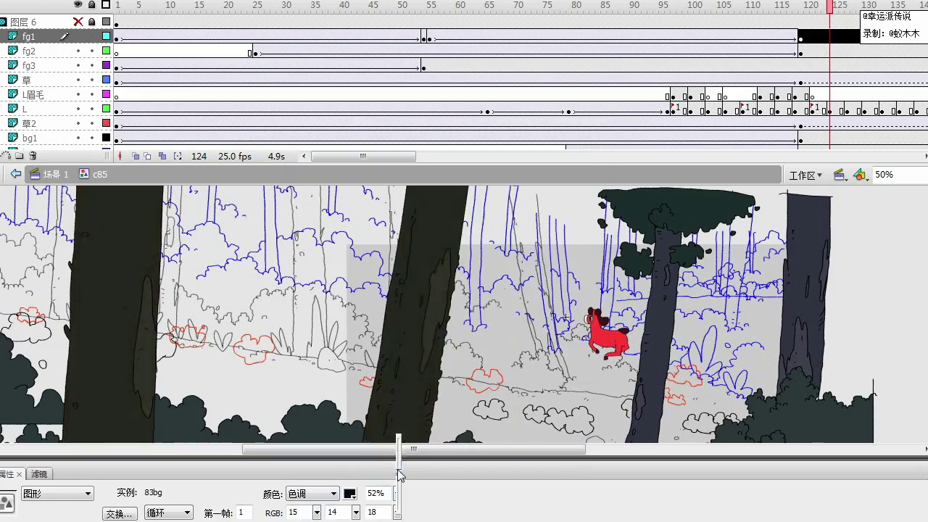
- Tint the 83bg instance on fg1 at frame 119 with RGB 19, 20, 38 at 66%
{"action": "left_click", "coordinate": [516, 270]}
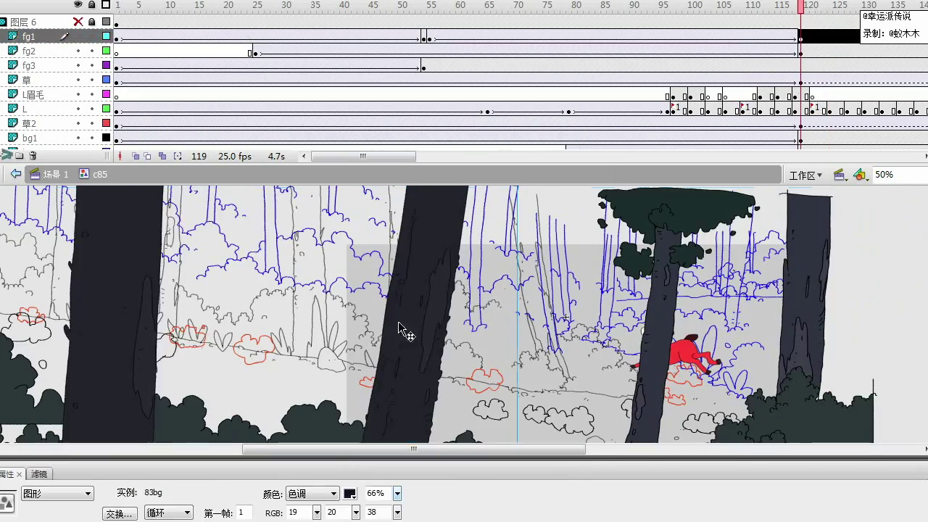
{"action": "left_click", "coordinate": [350, 493]}
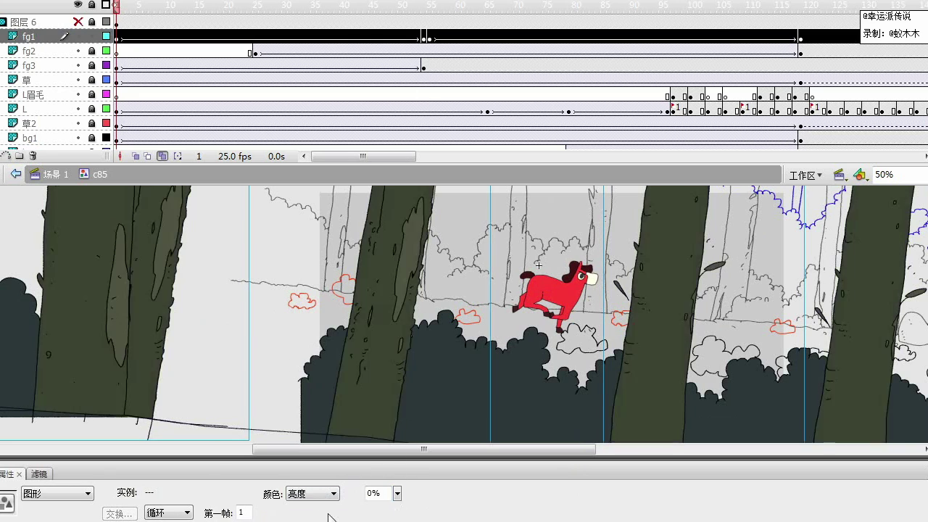
- Tint the fg1 trunks dark blue in frame 1 and fill the foreground bushes dark grey-green
{"action": "left_click", "coordinate": [311, 494]}
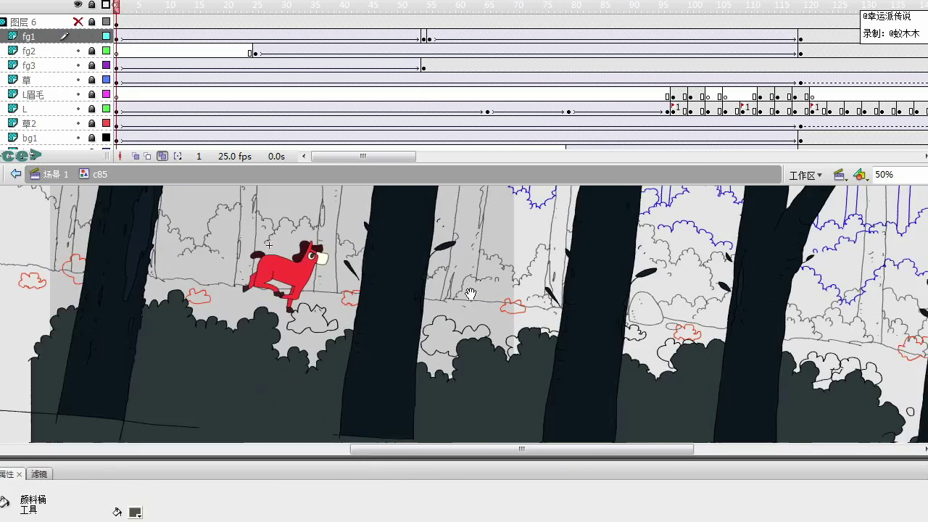
{"action": "left_click", "coordinate": [190, 345]}
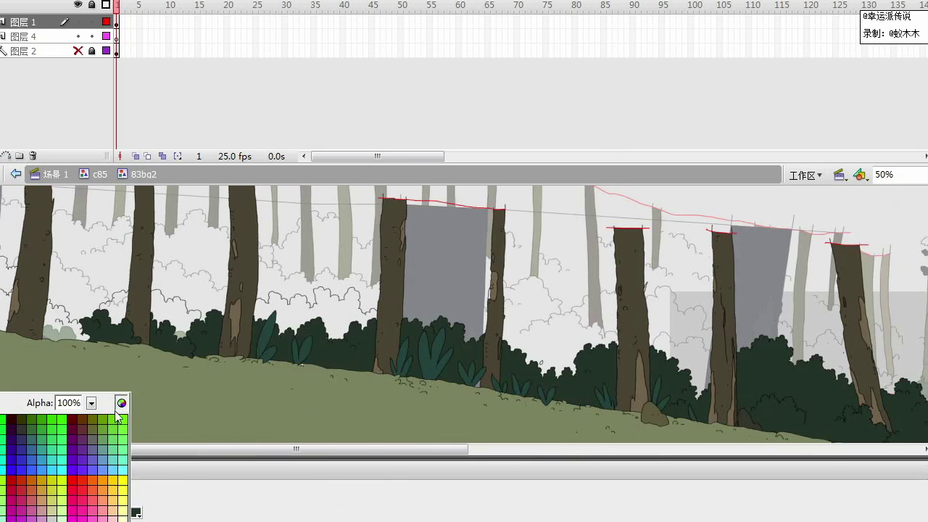
- Fill the bushes behind the brown trunks in 83bg2 with a custom dark green
{"action": "left_click", "coordinate": [114, 410]}
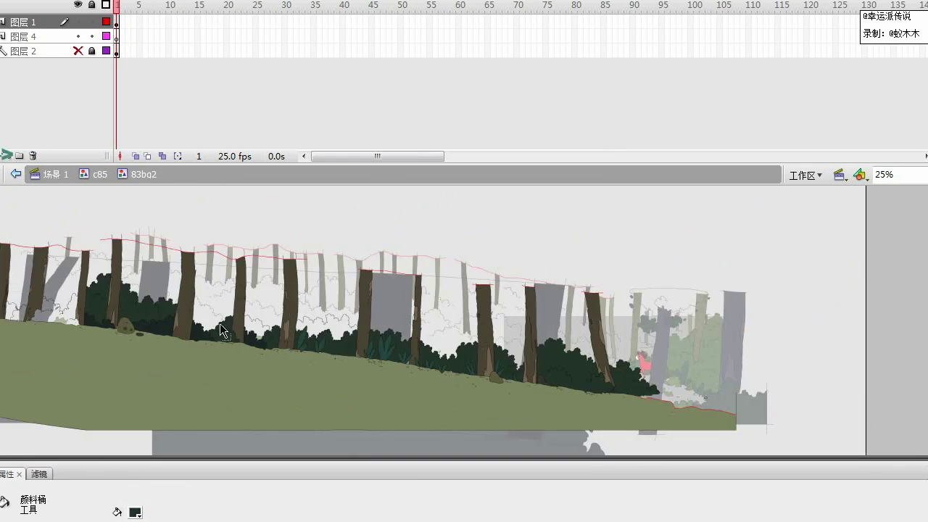
{"action": "left_click", "coordinate": [36, 293]}
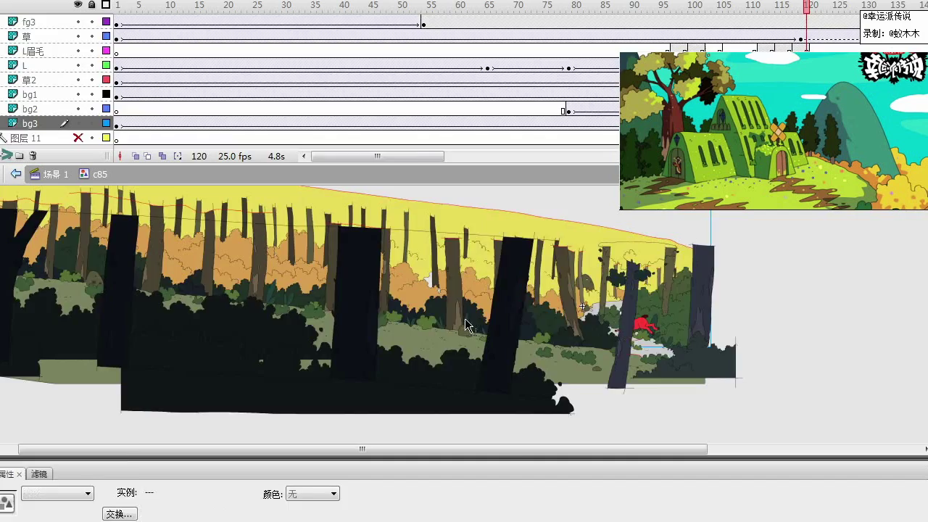
- In 83bg3, close the outline gaps and fill the nearer band of orange bushes with burnt orange
{"action": "double_click", "coordinate": [603, 318]}
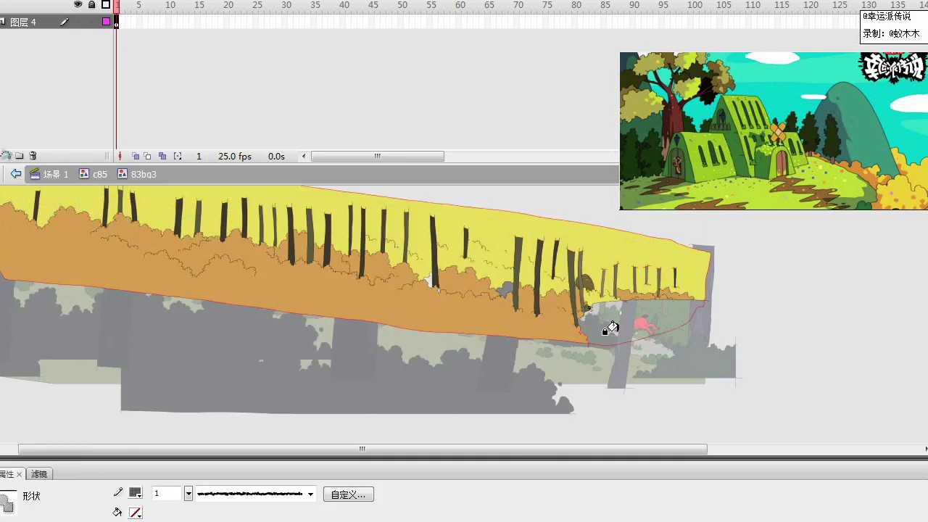
{"action": "key", "text": "z"}
{"action": "key", "text": "k"}
{"action": "mouse_move", "coordinate": [536, 265]}
{"action": "left_mouse_down"}
{"action": "mouse_move", "coordinate": [630, 326]}
{"action": "mouse_move", "coordinate": [538, 276]}
{"action": "left_mouse_up"}
{"action": "left_click", "coordinate": [500, 301]}
{"action": "key", "text": "y"}
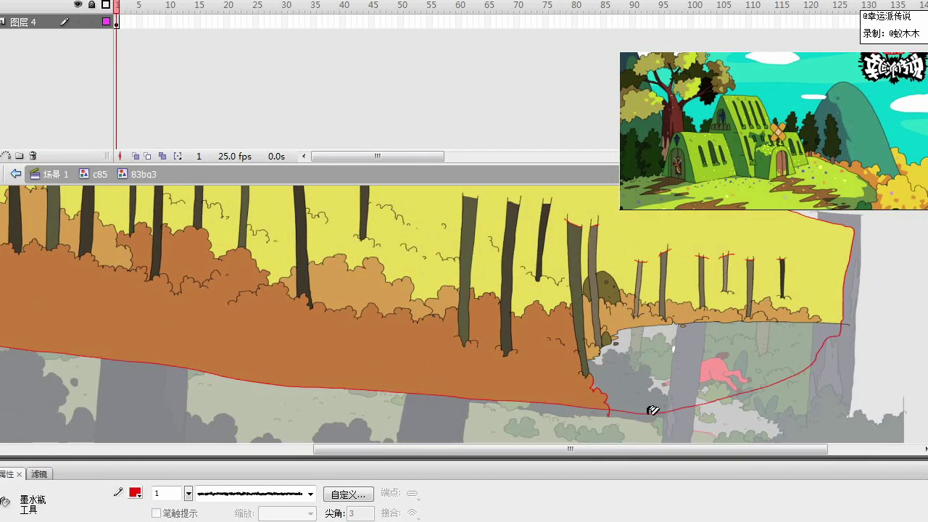
{"action": "key", "text": "k"}
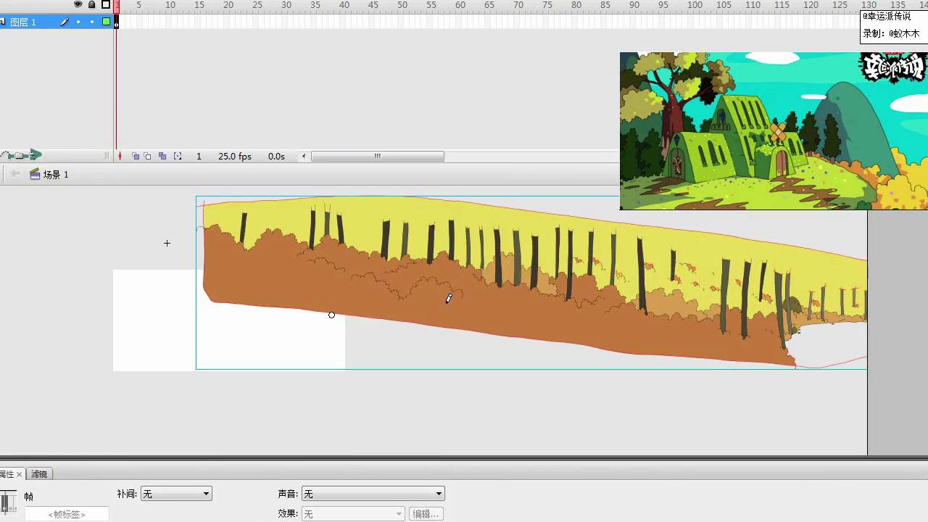
- Pick a new fill colour for the dark distant trunks in Find and Replace
{"action": "left_click", "coordinate": [518, 287]}
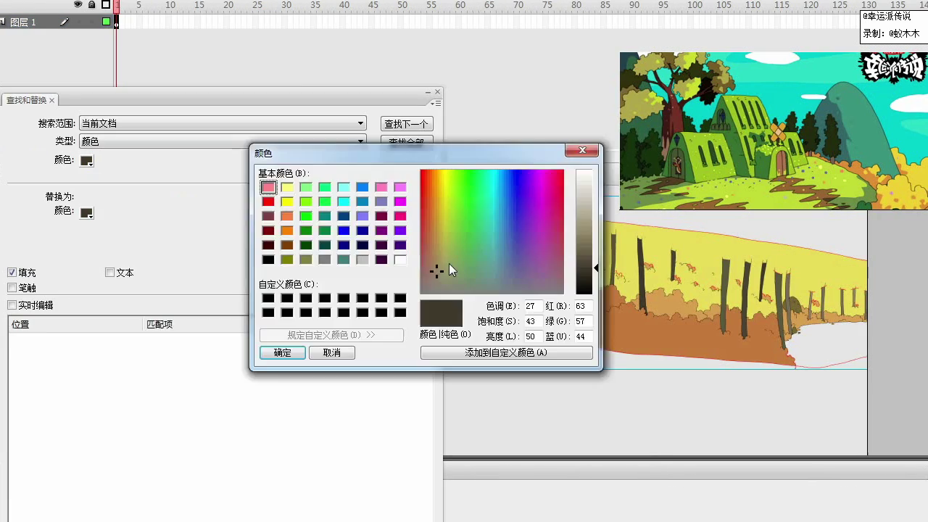
{"action": "left_click", "coordinate": [435, 245]}
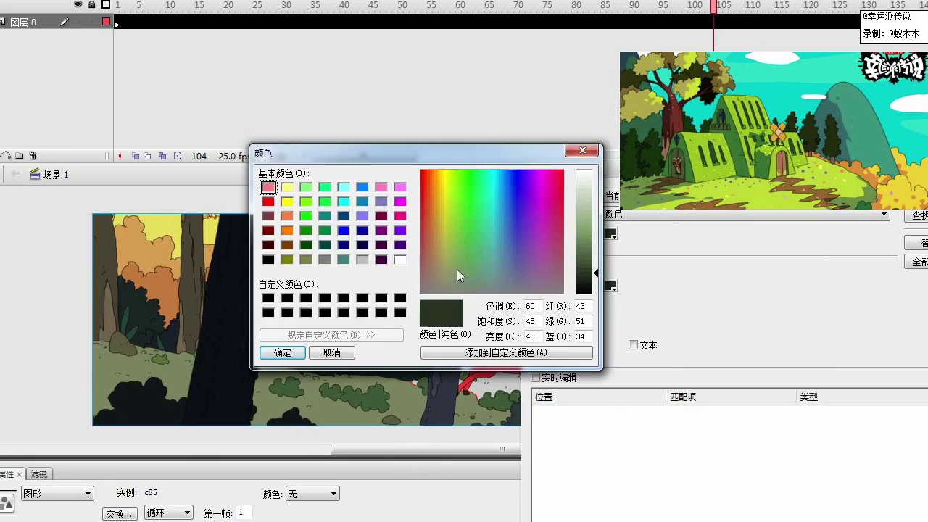
- Replace the blue-green bush fill in 83bg2 with dark olive by finding and replacing fill colours across the document
{"action": "left_click", "coordinate": [609, 285]}
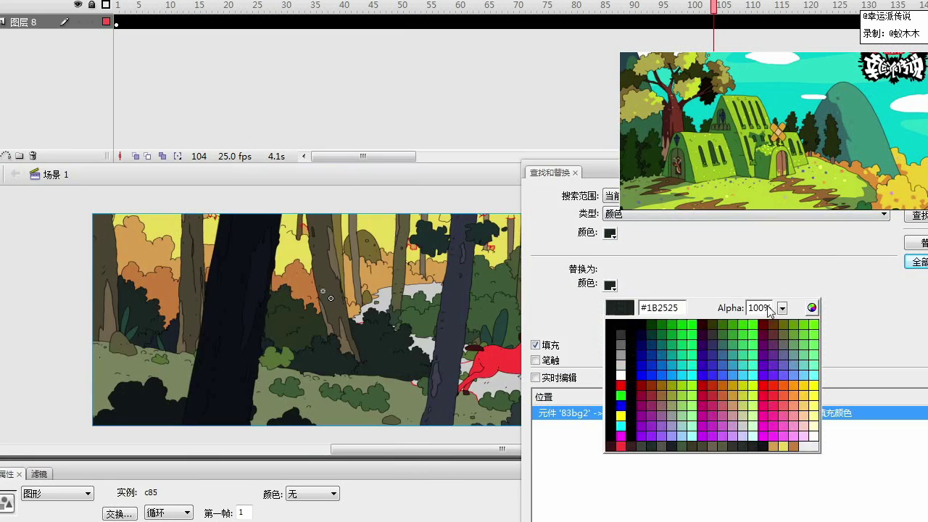
{"action": "left_click", "coordinate": [323, 346]}
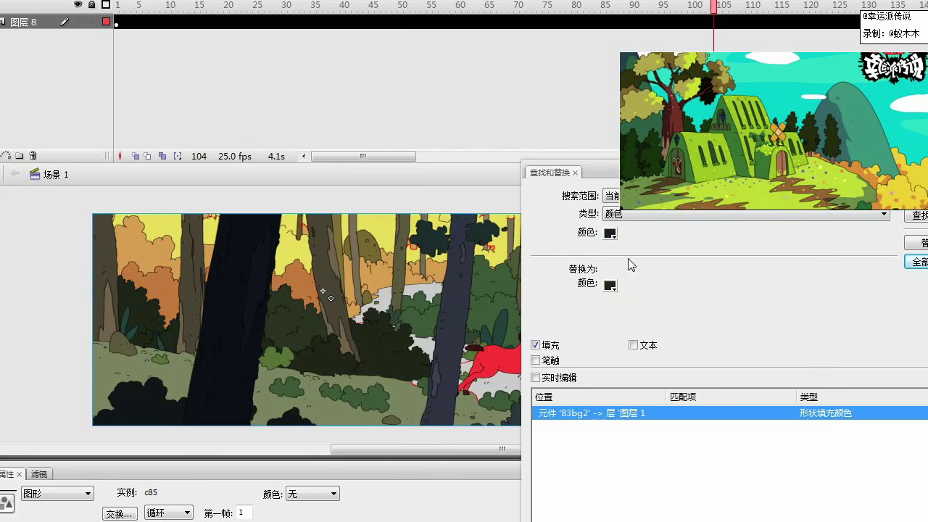
{"action": "left_click", "coordinate": [471, 56]}
{"action": "left_click_drag", "start_coordinate": [255, 22], "coordinate": [281, 22]}
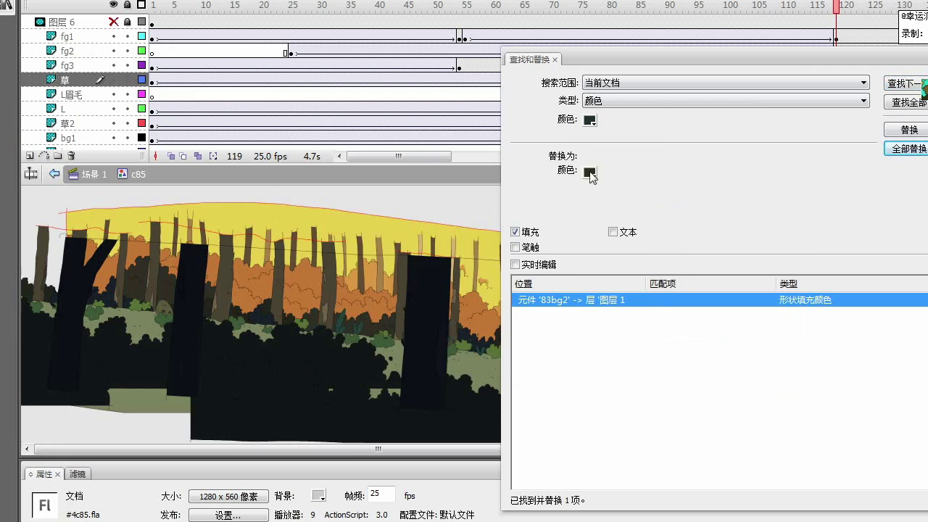
{"action": "left_click", "coordinate": [589, 120]}
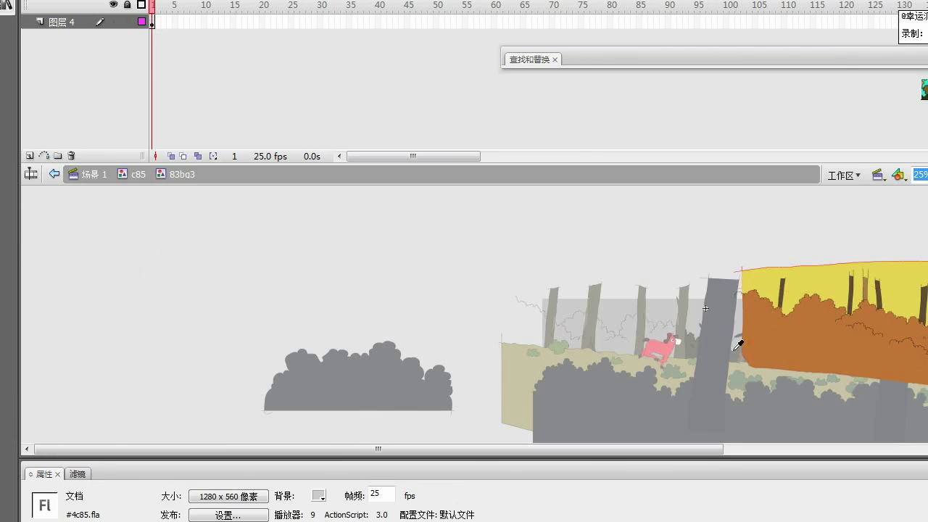
- Brush light green grass patches across the olive ground in 83bg2
{"action": "key", "text": "y"}
{"action": "key", "text": "k"}
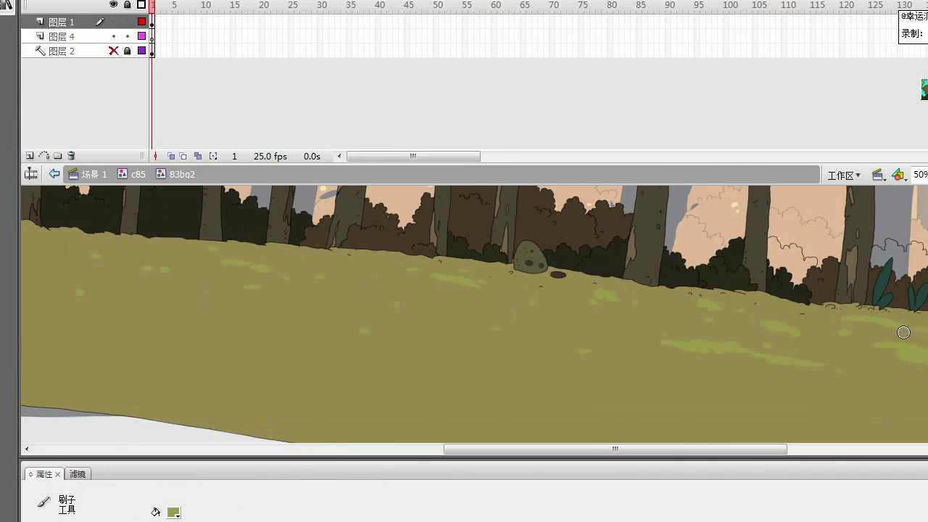
{"action": "left_click_drag", "start_coordinate": [903, 332], "coordinate": [772, 326]}
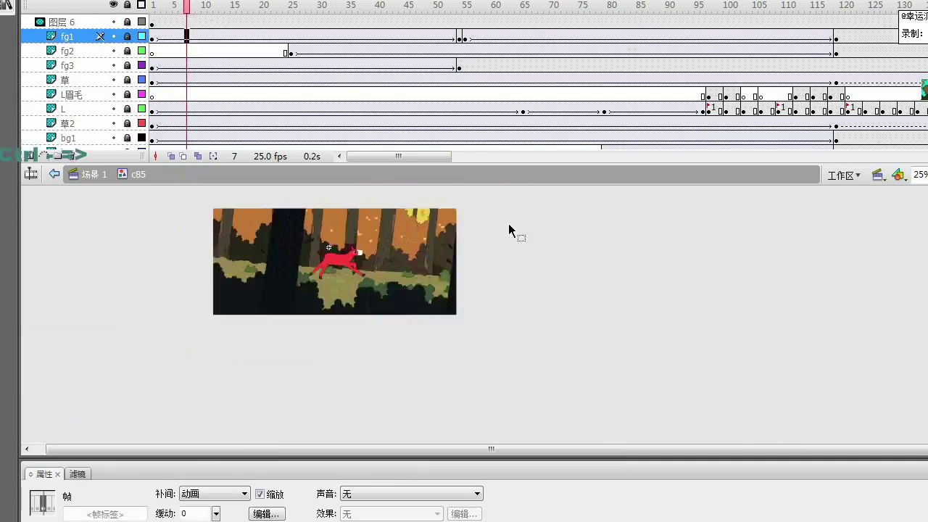
- Recolour the green bush mass above the end of the ground slope with dark olive, RGB 37, 35, 27, and adjust the fill colour
{"action": "left_click_drag", "start_coordinate": [307, 80], "coordinate": [832, 80]}
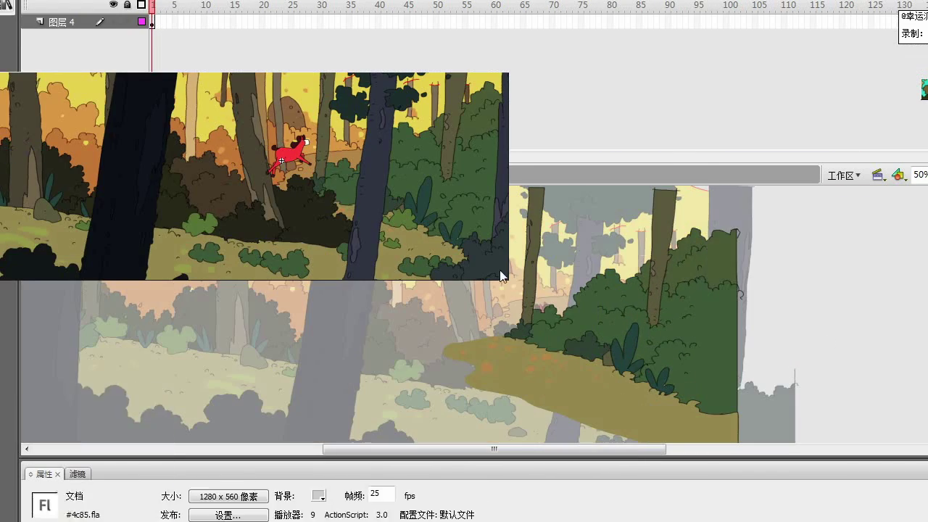
{"action": "key", "text": "k"}
{"action": "left_click", "coordinate": [631, 368]}
{"action": "left_click", "coordinate": [642, 336]}
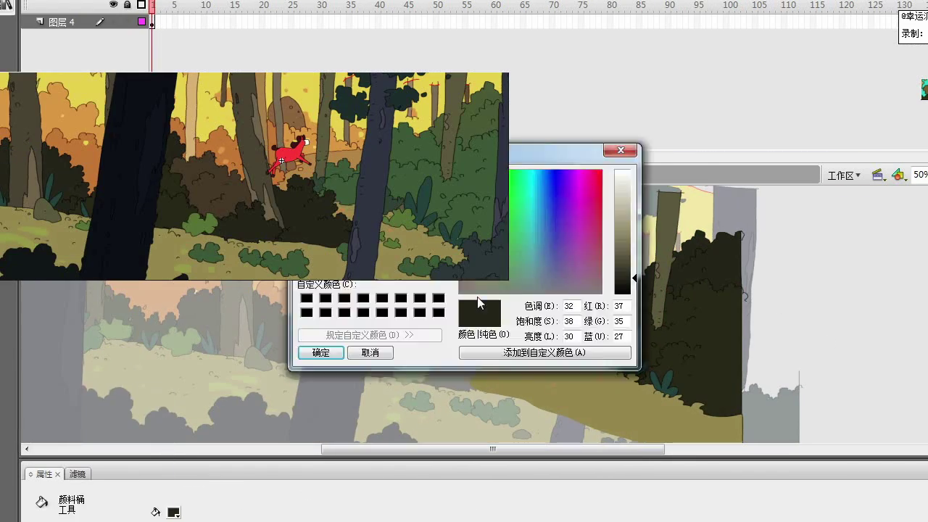
{"action": "left_click", "coordinate": [520, 251]}
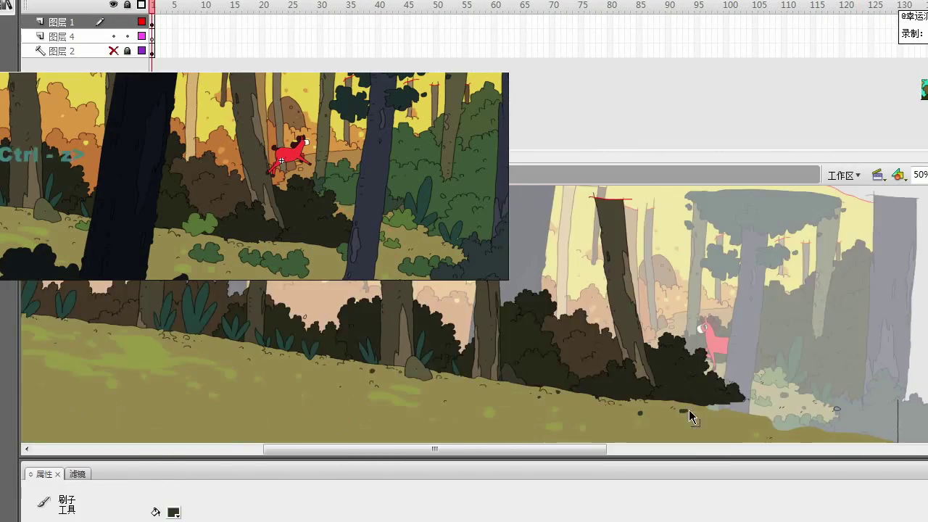
- Brush small dark specks onto the olive slope in 83bg2
{"action": "left_click_drag", "start_coordinate": [109, 333], "coordinate": [163, 344]}
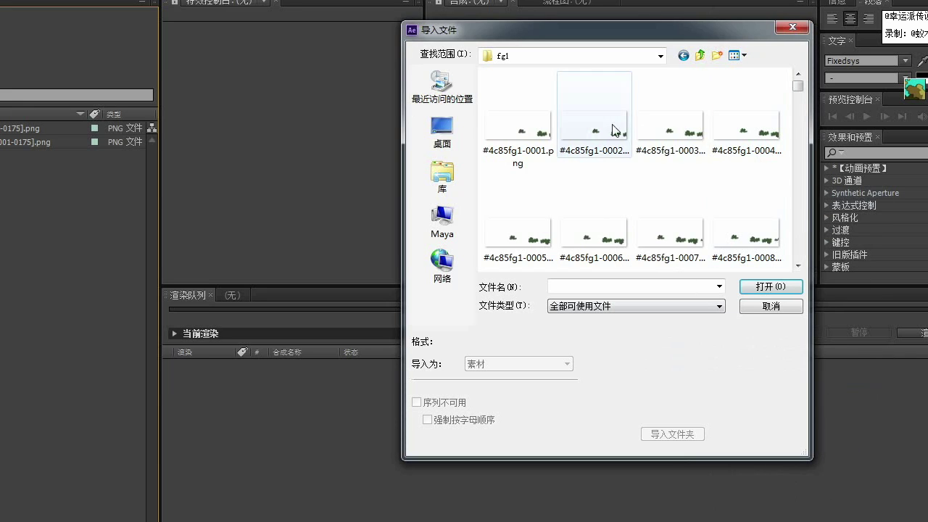
- In After Effects, import the #4c85fg1 and #4c85bg3 PNG sequences from the fg1 and bg3 folders
{"action": "double_click", "coordinate": [537, 135]}
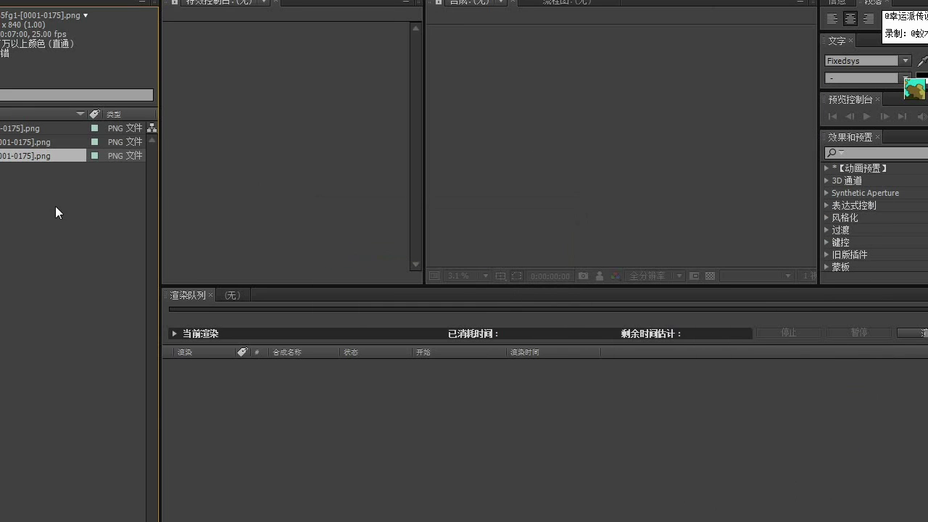
{"action": "double_click", "coordinate": [57, 207]}
{"action": "left_click", "coordinate": [699, 55]}
{"action": "double_click", "coordinate": [522, 123]}
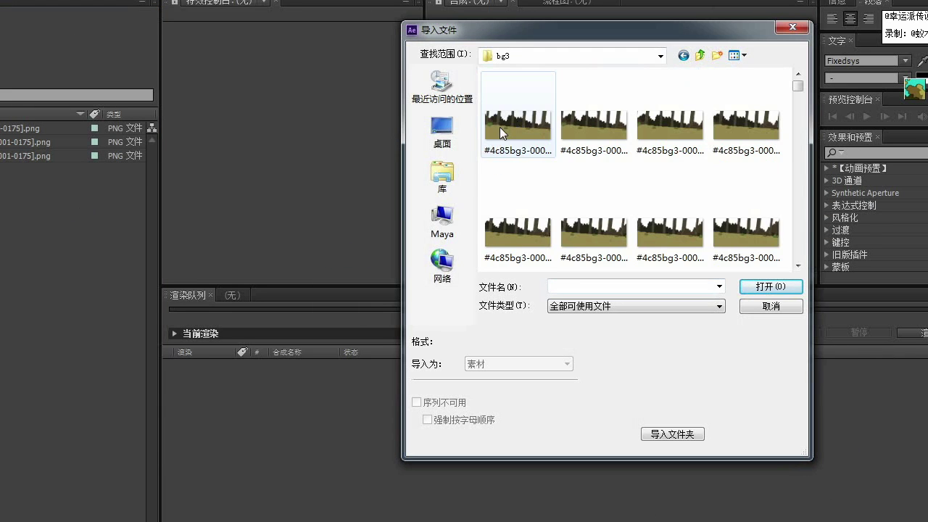
{"action": "double_click", "coordinate": [516, 125]}
- Import the bg2 PNG sequence and the bg1 JPEG sequence into the project
{"action": "double_click", "coordinate": [100, 209]}
{"action": "left_click", "coordinate": [700, 56]}
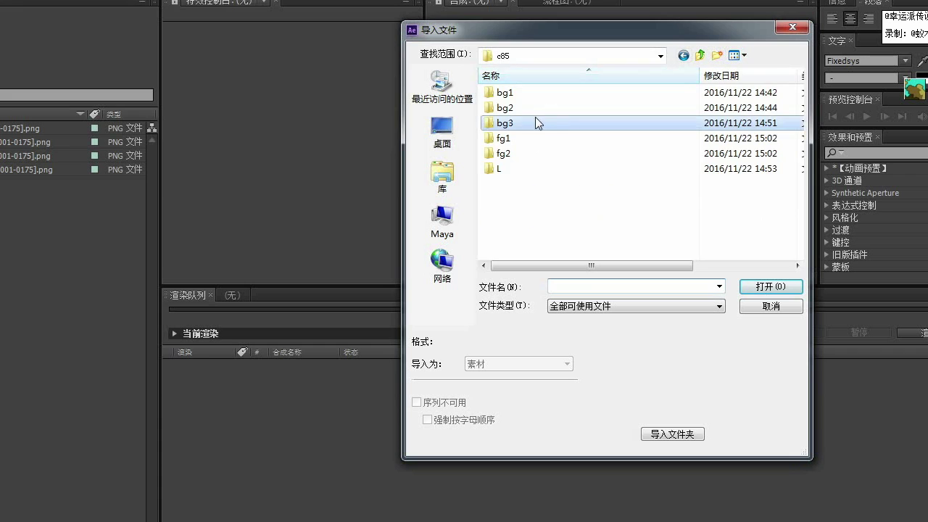
{"action": "double_click", "coordinate": [516, 107]}
{"action": "double_click", "coordinate": [512, 108]}
{"action": "double_click", "coordinate": [94, 222]}
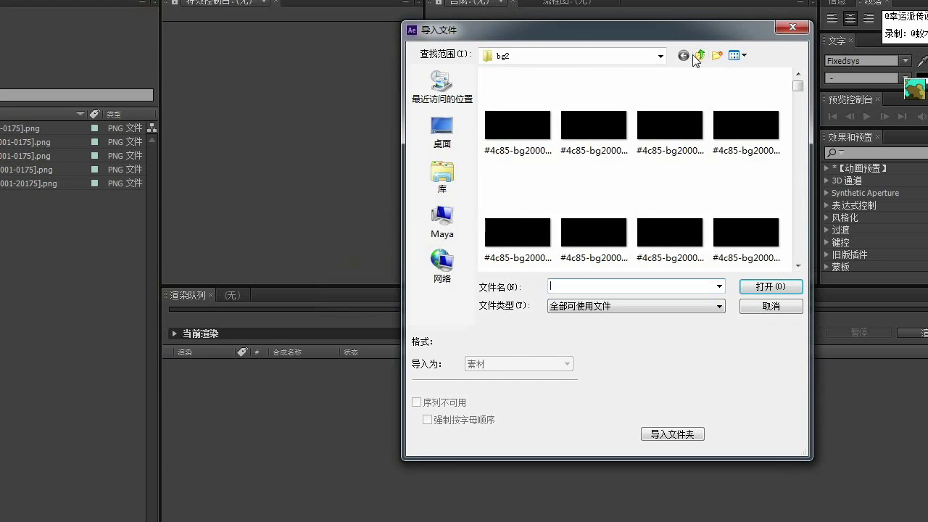
{"action": "left_click", "coordinate": [699, 57]}
{"action": "double_click", "coordinate": [541, 97]}
{"action": "double_click", "coordinate": [516, 114]}
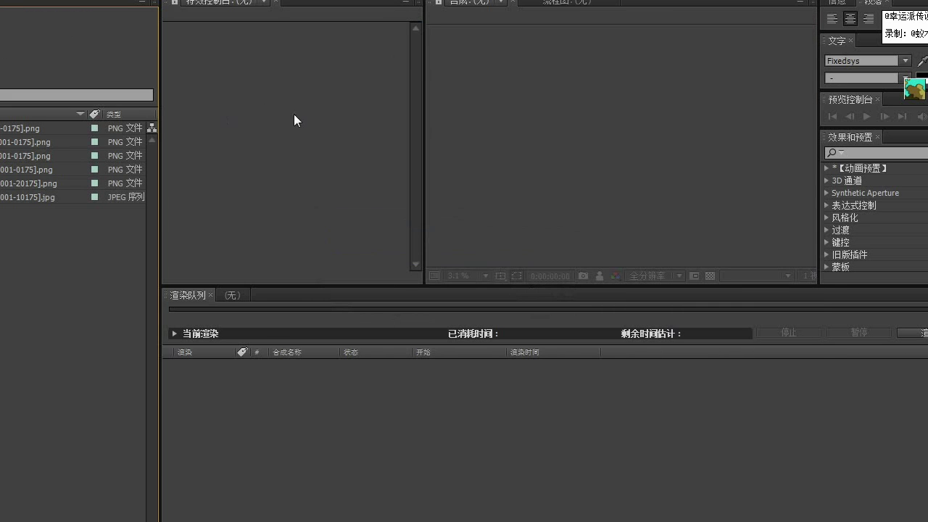
- Create a new composition from the #4c85L[0001-0175].png horse sequence
{"action": "left_click", "coordinate": [22, 127]}
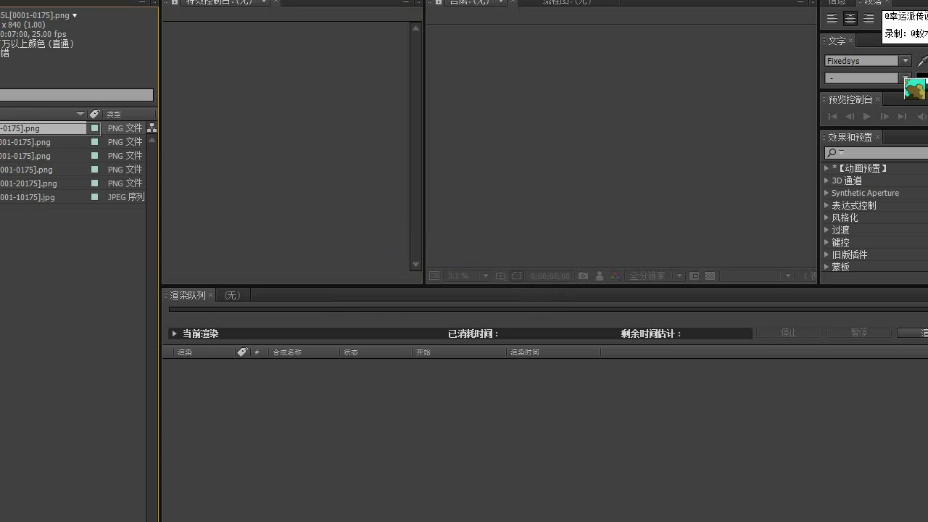
{"action": "left_click", "coordinate": [24, 142]}
{"action": "left_click", "coordinate": [25, 155]}
{"action": "left_click", "coordinate": [24, 142]}
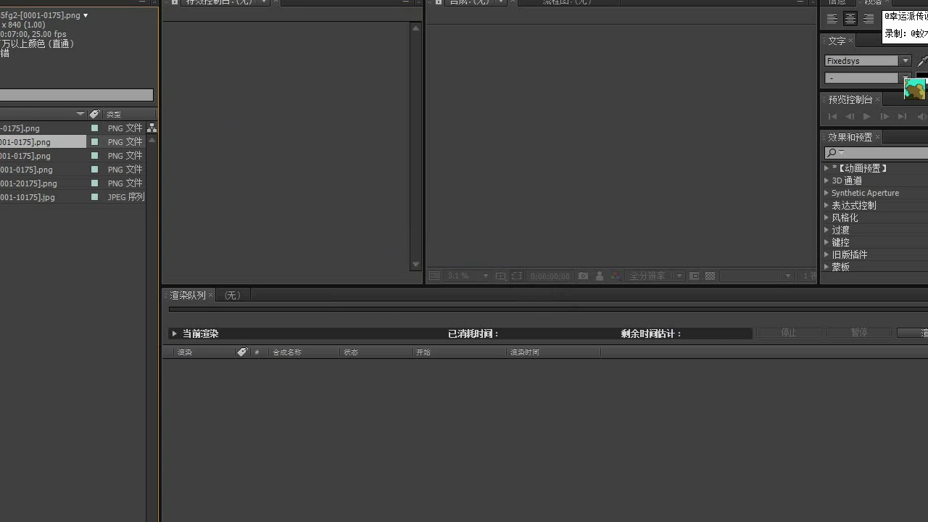
{"action": "left_click", "coordinate": [22, 156]}
{"action": "left_click", "coordinate": [22, 142]}
{"action": "left_click_drag", "start_coordinate": [7, 126], "coordinate": [211, 221]}
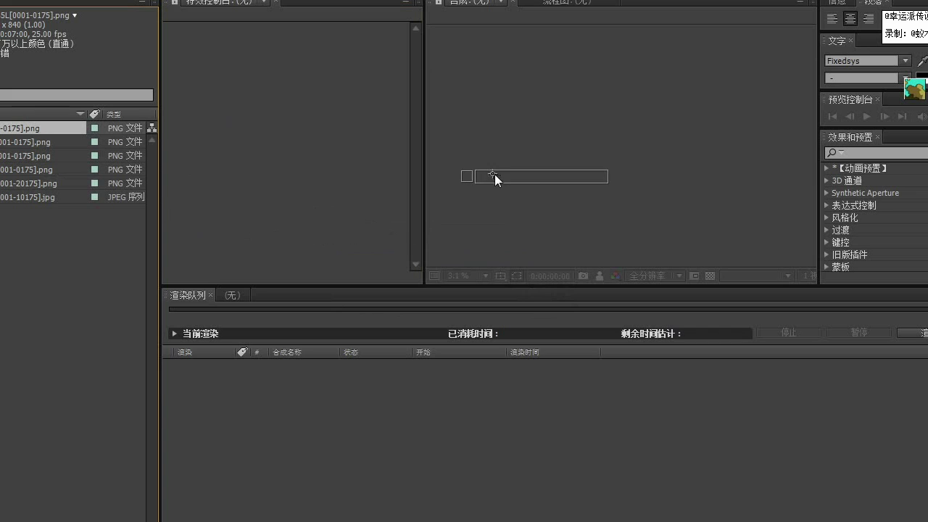
{"action": "left_click_drag", "start_coordinate": [495, 174], "coordinate": [493, 174]}
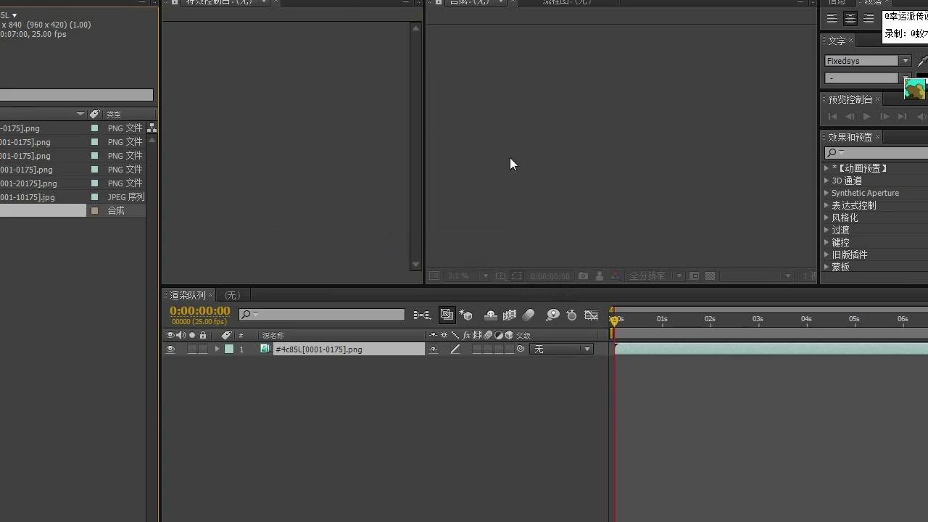
{"action": "left_click", "coordinate": [196, 405]}
{"action": "scroll", "coordinate": [614, 133], "scroll_direction": "up", "scroll_amount": 4}
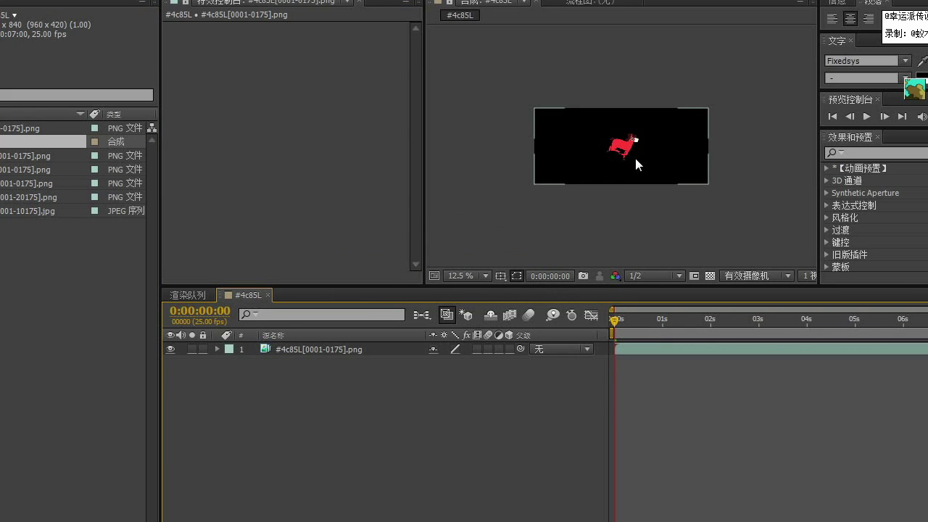
{"action": "scroll", "coordinate": [636, 164], "scroll_direction": "up", "scroll_amount": 2}
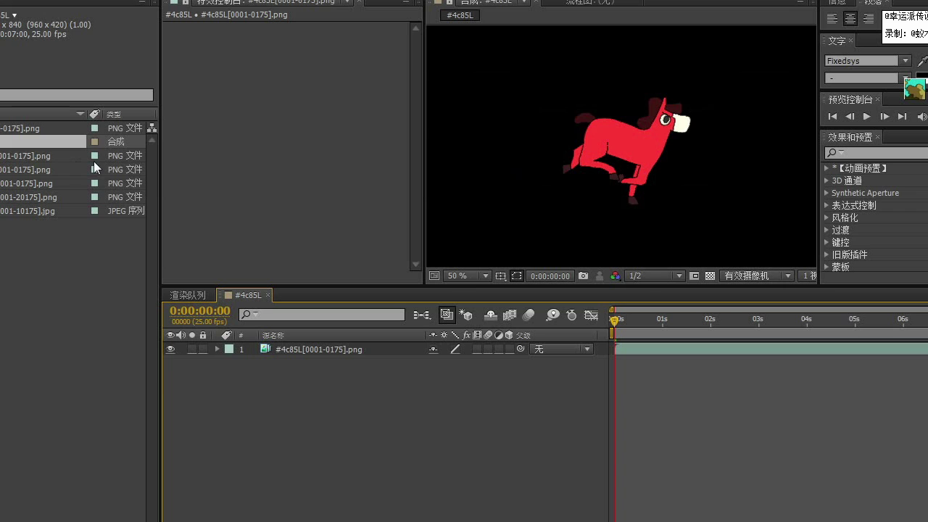
- Add the fg2 and fg1 sequences above the horse layer in the #4c85L composition, with fg2 on top
{"action": "left_click", "coordinate": [24, 227]}
{"action": "left_click", "coordinate": [20, 128]}
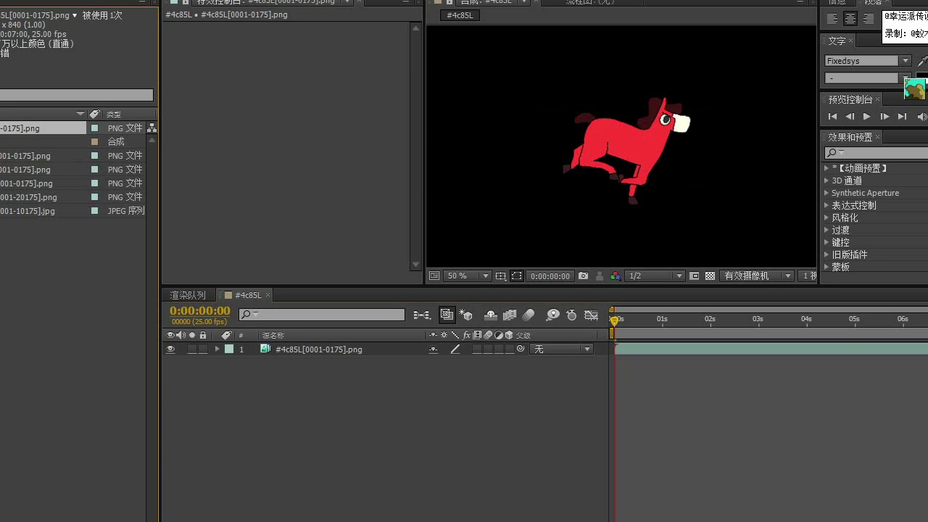
{"action": "left_click", "coordinate": [25, 156]}
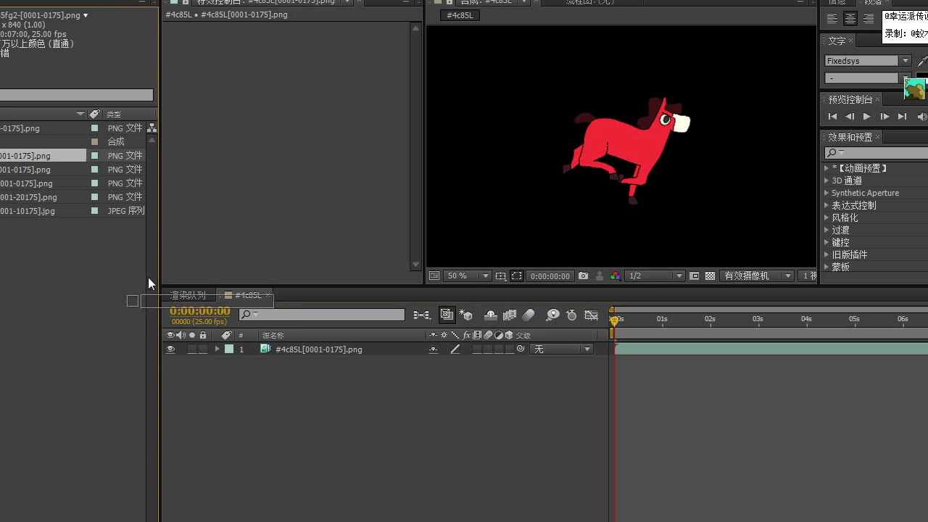
{"action": "left_click_drag", "start_coordinate": [148, 283], "coordinate": [239, 342]}
{"action": "left_click_drag", "start_coordinate": [11, 169], "coordinate": [218, 355]}
- Add the bg3, bg2 and bg1 sequences beneath the horse layer, stacked in that order
{"action": "left_click", "coordinate": [14, 182]}
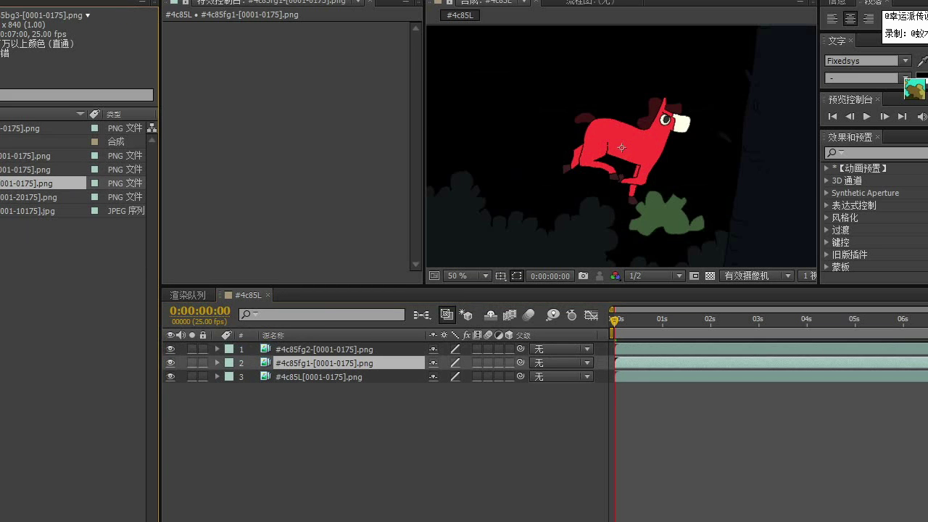
{"action": "left_click", "coordinate": [14, 210], "text": "shift"}
{"action": "left_click_drag", "start_coordinate": [15, 210], "coordinate": [317, 394]}
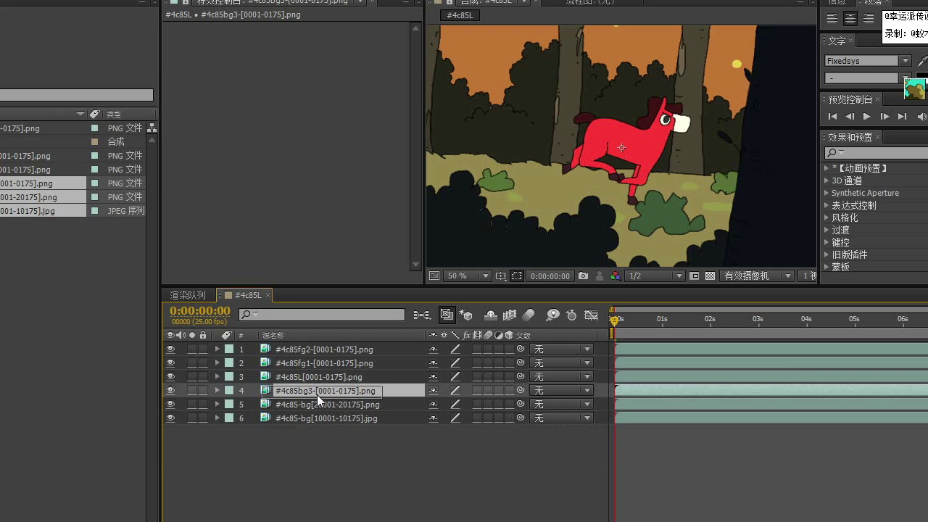
{"action": "scroll", "coordinate": [629, 213], "scroll_direction": "down", "scroll_amount": 2}
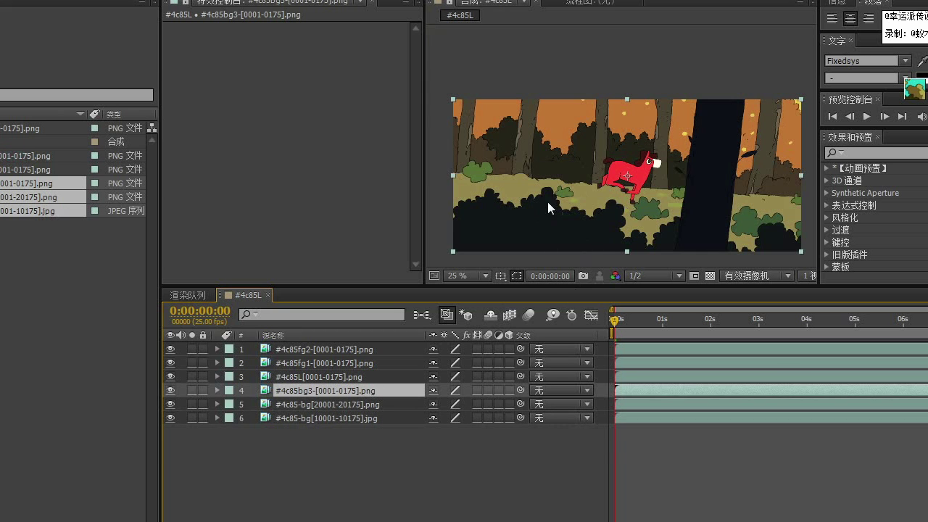
- Enlarge the composition viewer and examine the composited horse at 0:00:00:24 close up in full preview resolution
{"action": "left_click_drag", "start_coordinate": [422, 45], "coordinate": [270, 45]}
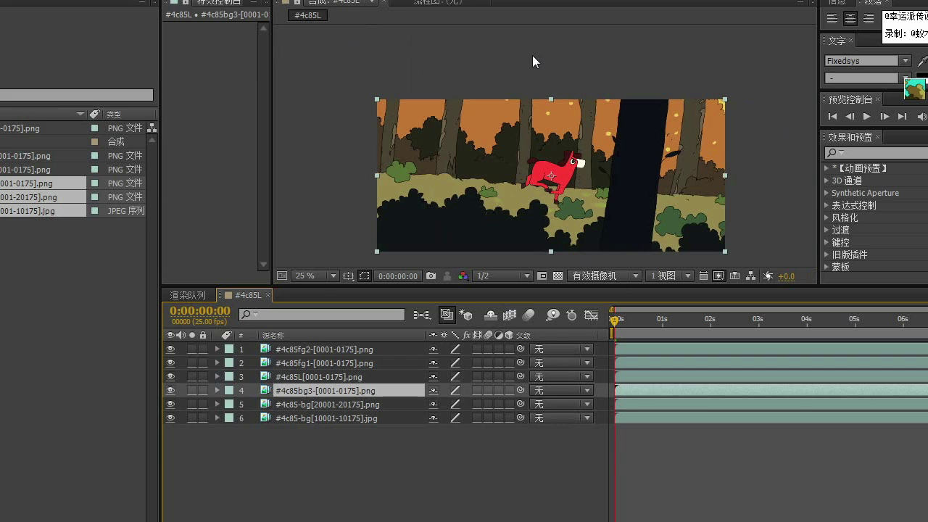
{"action": "scroll", "coordinate": [562, 69], "scroll_direction": "up", "scroll_amount": 2}
{"action": "left_click", "coordinate": [661, 322]}
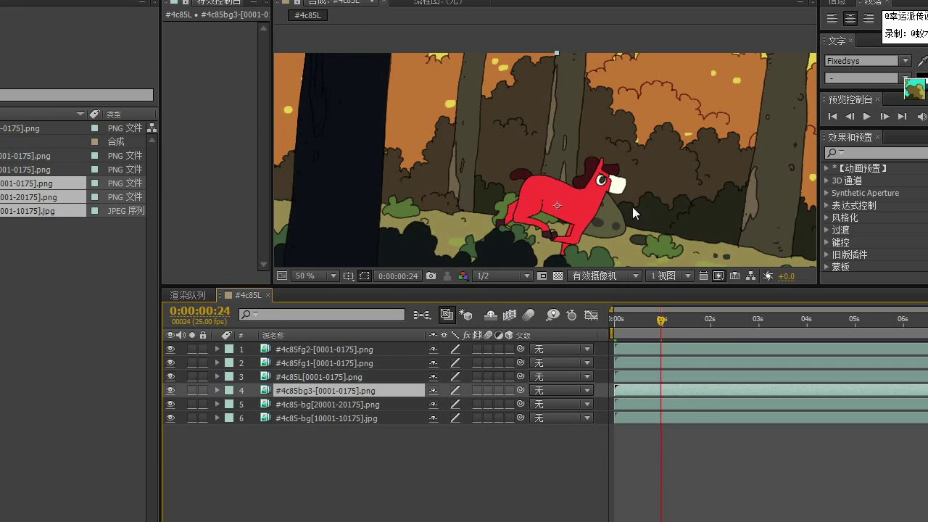
{"action": "scroll", "coordinate": [605, 156], "scroll_direction": "up", "scroll_amount": 1}
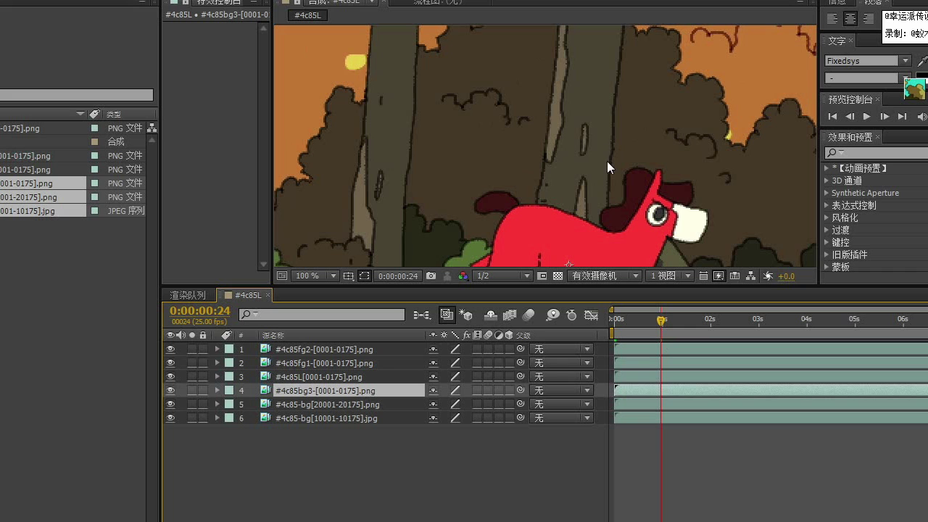
{"action": "left_click", "coordinate": [511, 276]}
{"action": "left_click", "coordinate": [508, 308]}
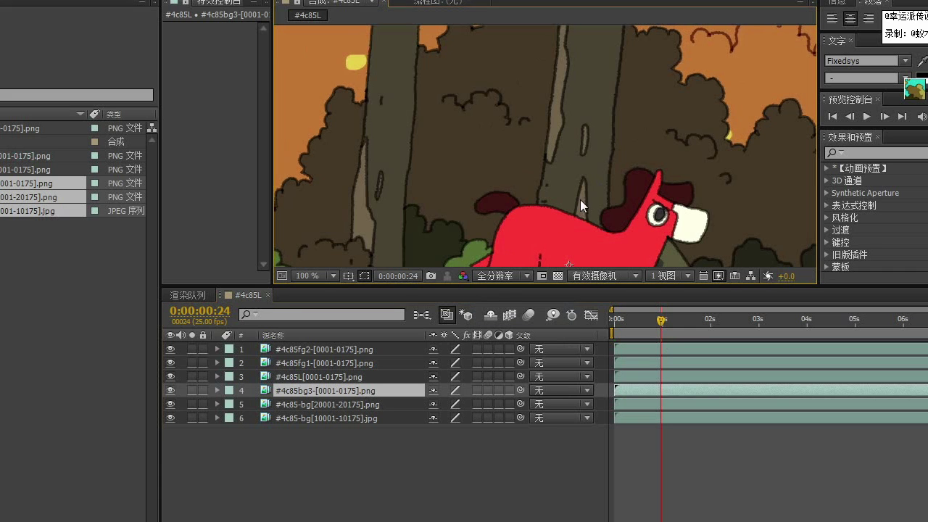
{"action": "left_click_drag", "start_coordinate": [619, 190], "coordinate": [565, 113]}
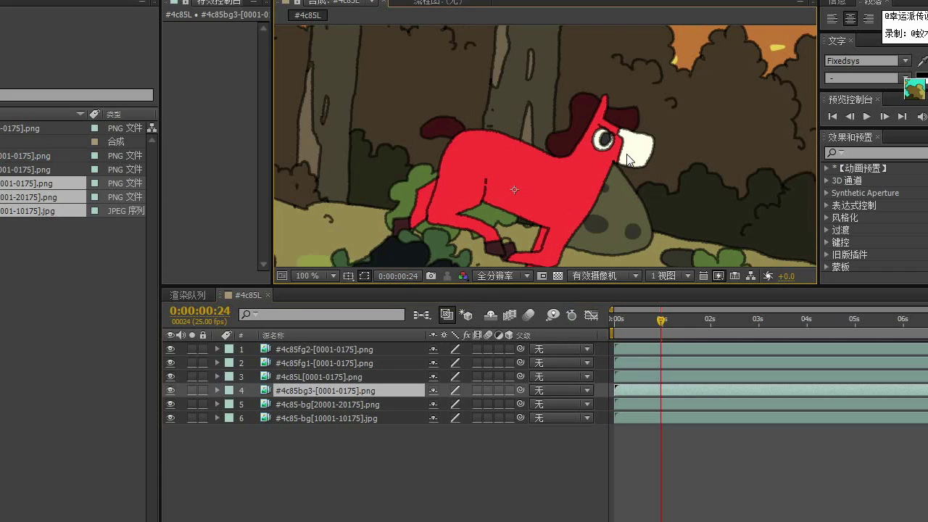
{"action": "scroll", "coordinate": [626, 154], "scroll_direction": "down", "scroll_amount": 1}
{"action": "scroll", "coordinate": [626, 154], "scroll_direction": "up", "scroll_amount": 1}
{"action": "scroll", "coordinate": [635, 163], "scroll_direction": "down", "scroll_amount": 2}
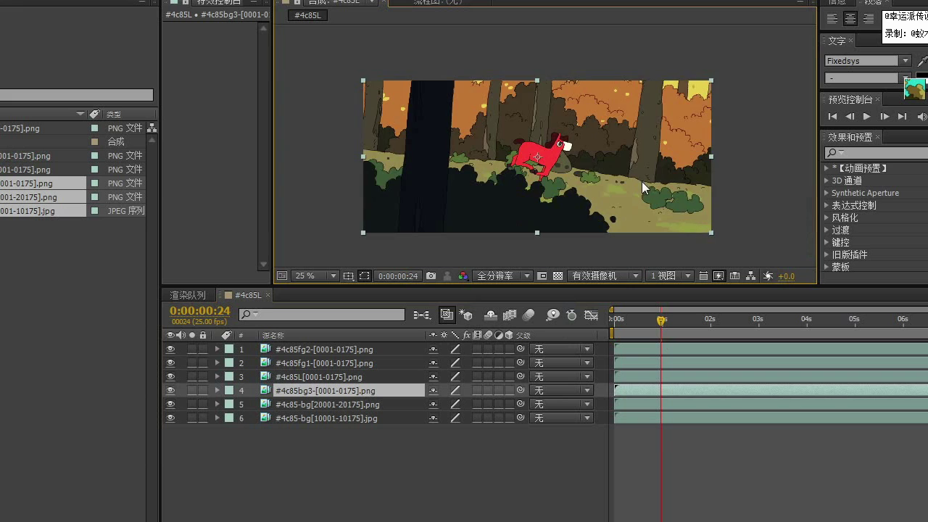
{"action": "scroll", "coordinate": [642, 181], "scroll_direction": "up", "scroll_amount": 1}
{"action": "scroll", "coordinate": [632, 205], "scroll_direction": "down", "scroll_amount": 1}
- Set the preview resolution to Auto and go to 0:00:05:14 in the composition
{"action": "left_click", "coordinate": [503, 275]}
{"action": "left_click", "coordinate": [498, 293]}
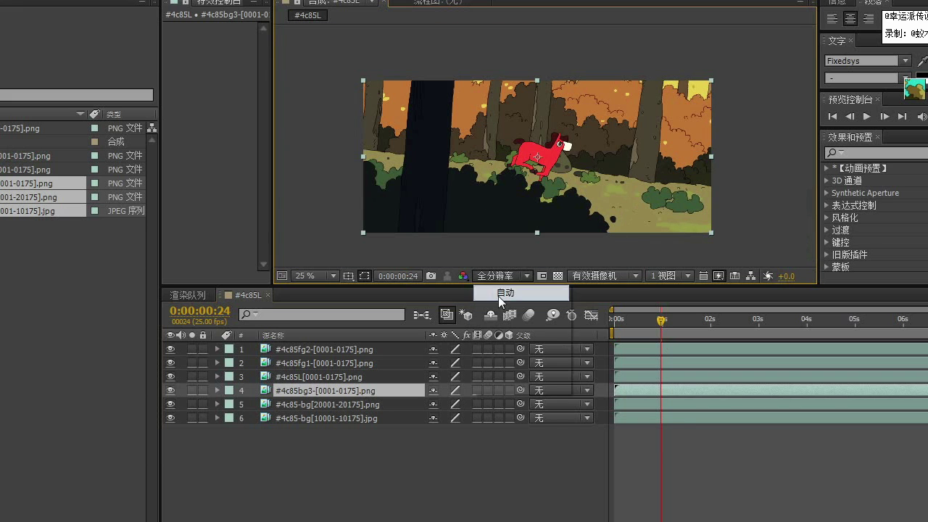
{"action": "left_click_drag", "start_coordinate": [663, 318], "coordinate": [882, 327]}
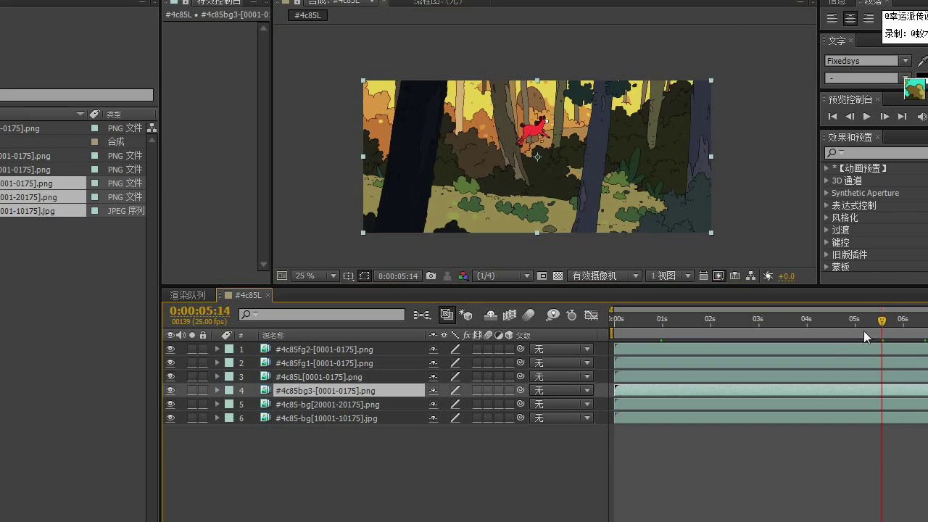
- Rename the #4c85L[0001-0175].png horse layer as L
{"action": "left_click", "coordinate": [809, 364]}
{"action": "left_click", "coordinate": [309, 363]}
{"action": "left_click", "coordinate": [308, 378]}
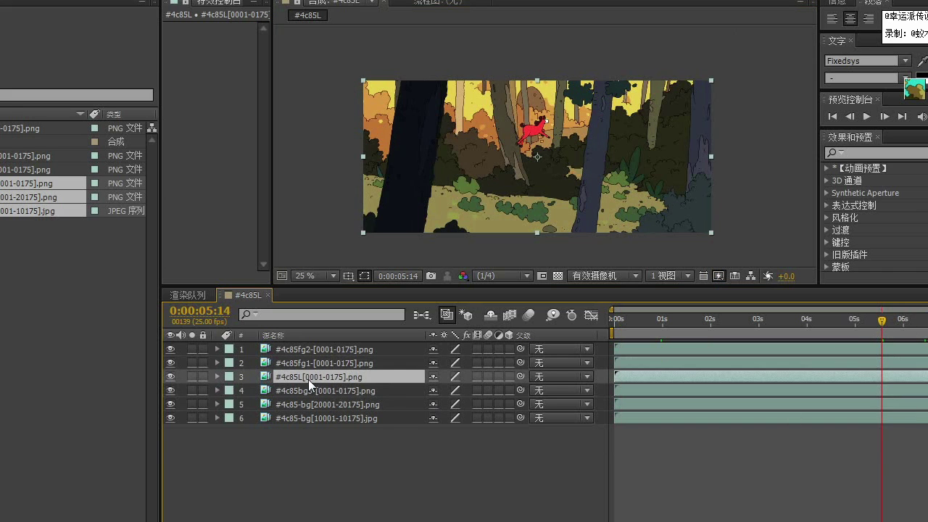
{"action": "key", "text": "Return"}
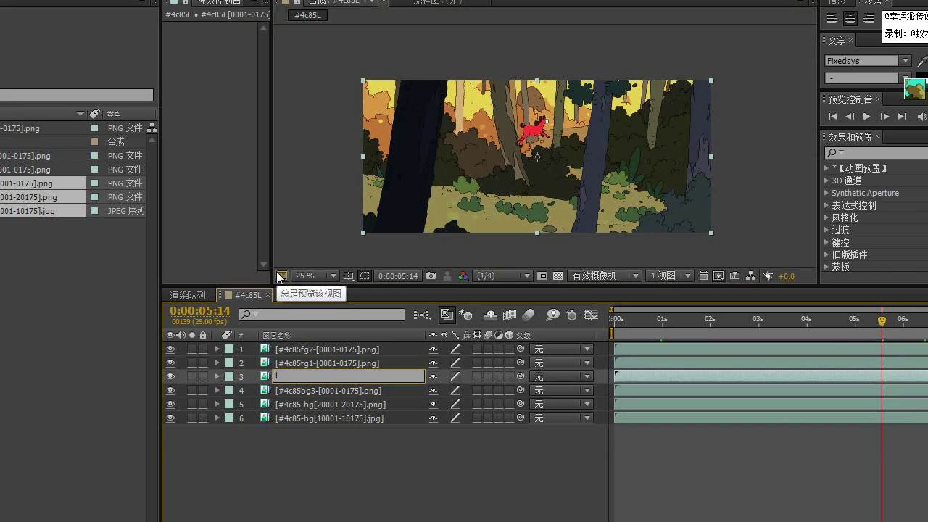
{"action": "type", "text": "L"}
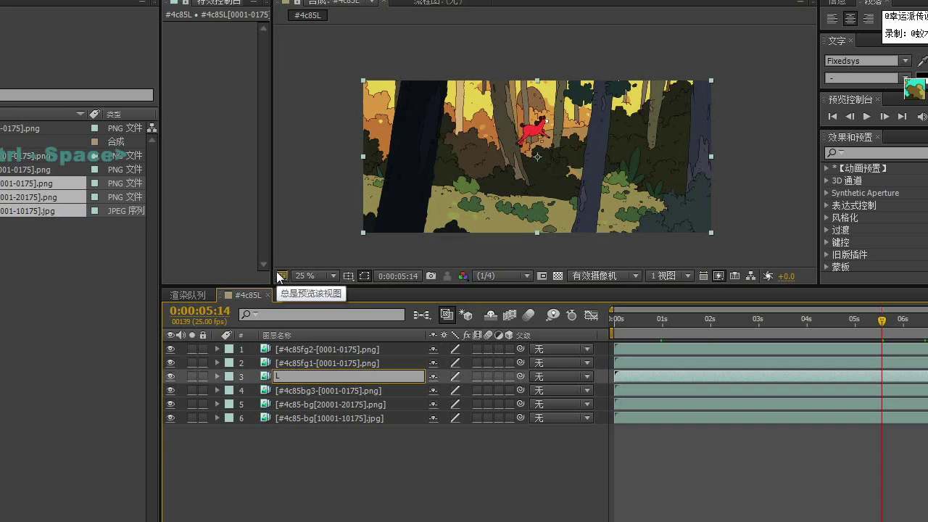
{"action": "left_click", "coordinate": [273, 481]}
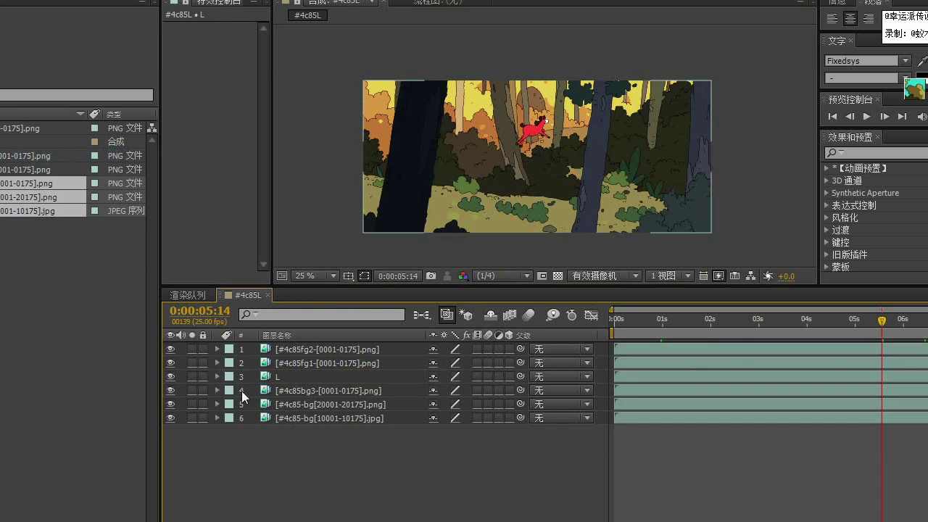
- Narrow the project and effect controls areas to give the timeline and composition viewer more width
{"action": "left_click", "coordinate": [64, 274]}
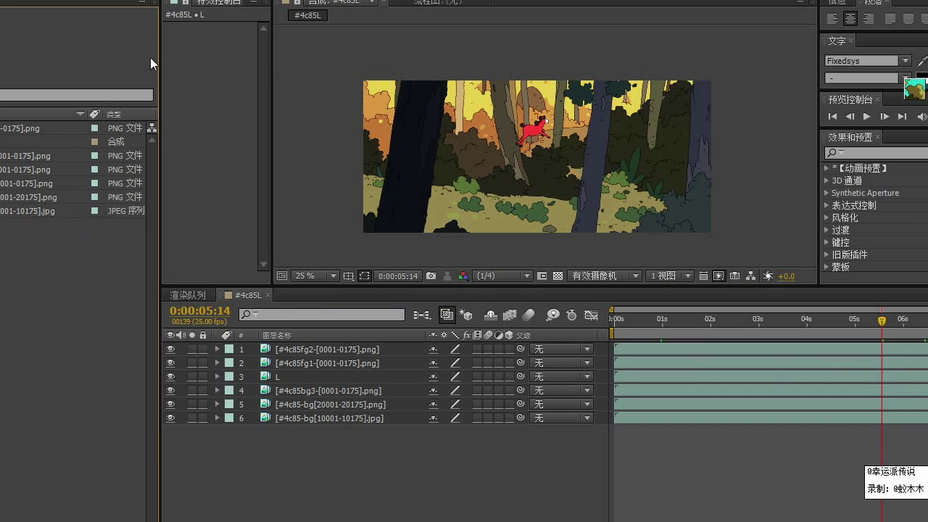
{"action": "left_click_drag", "start_coordinate": [158, 67], "coordinate": [33, 69]}
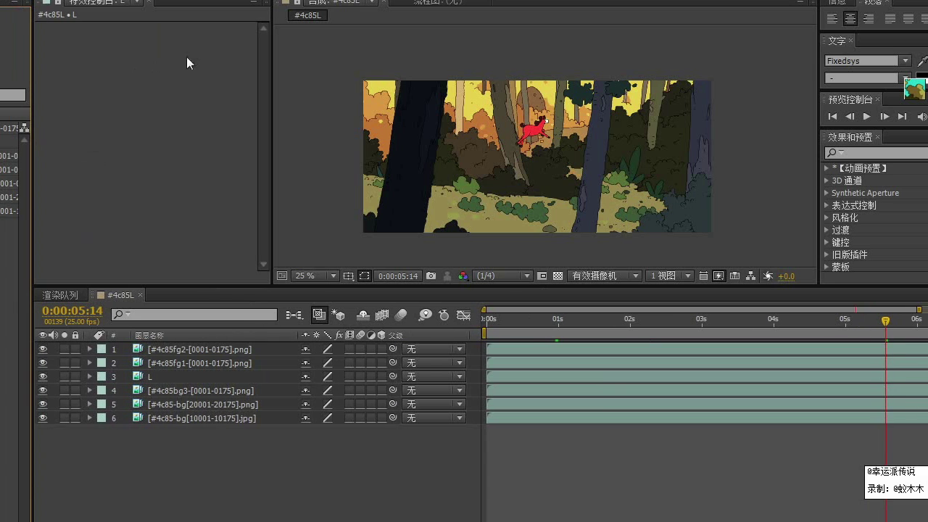
{"action": "left_click_drag", "start_coordinate": [268, 114], "coordinate": [190, 113]}
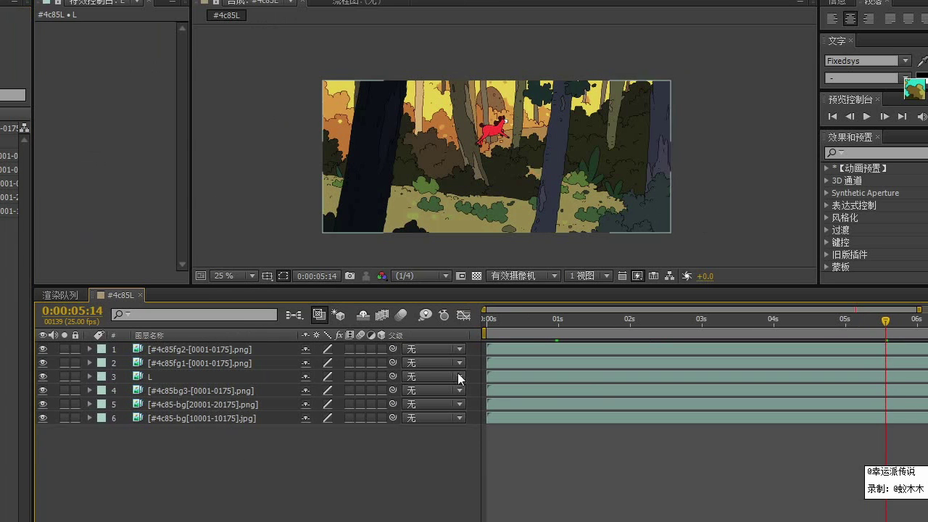
- Duplicate the horse layer L twice
{"action": "left_click_drag", "start_coordinate": [505, 321], "coordinate": [485, 324]}
{"action": "left_click_drag", "start_coordinate": [863, 327], "coordinate": [874, 323]}
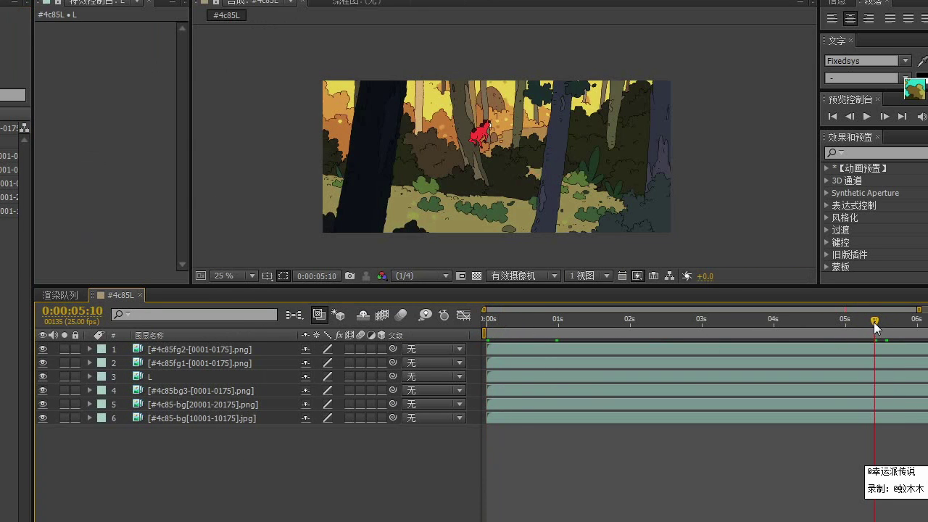
{"action": "left_click", "coordinate": [147, 377]}
{"action": "key", "text": "ctrl+d"}
{"action": "key", "text": "ctrl+d"}
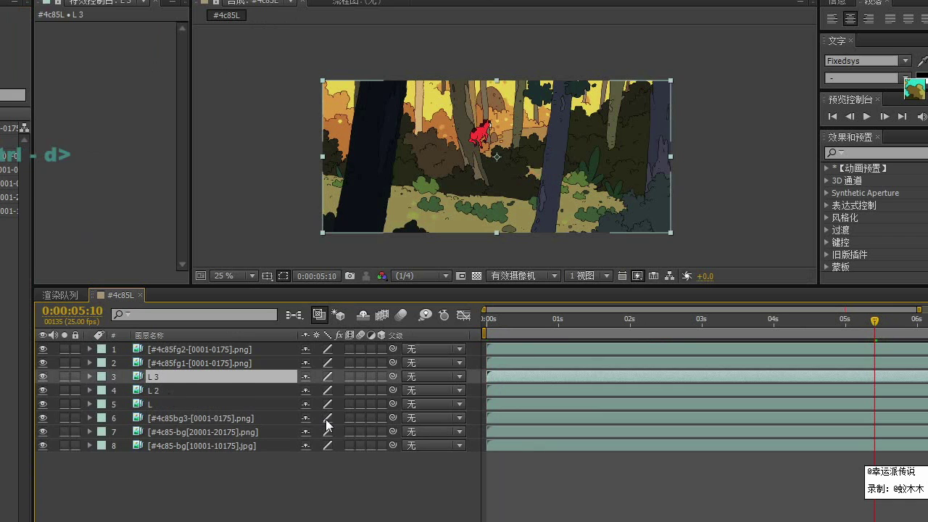
- Trim layer L 3 to start at 0:00:04:18 and move it directly beneath the #4c85bg3 layer
{"action": "left_click_drag", "start_coordinate": [863, 320], "coordinate": [831, 319]}
{"action": "left_click", "coordinate": [836, 323]}
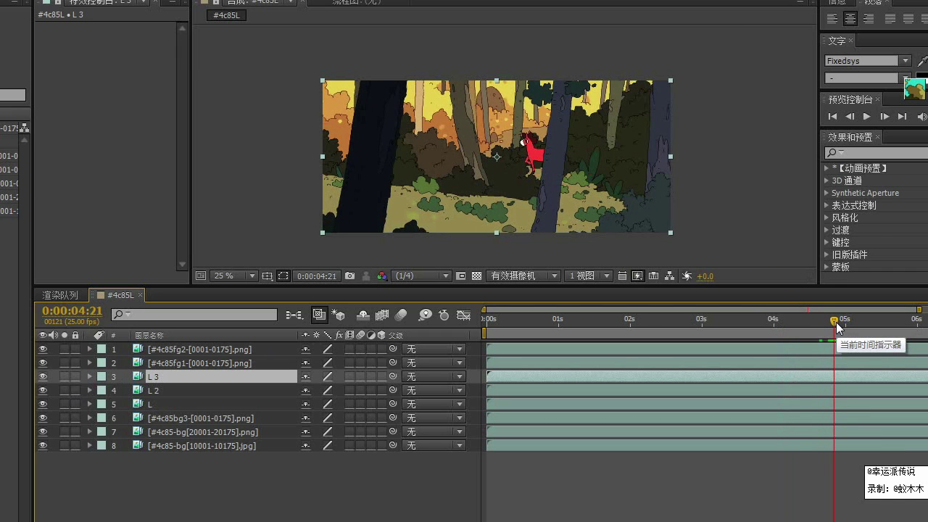
{"action": "left_click_drag", "start_coordinate": [833, 319], "coordinate": [825, 320]}
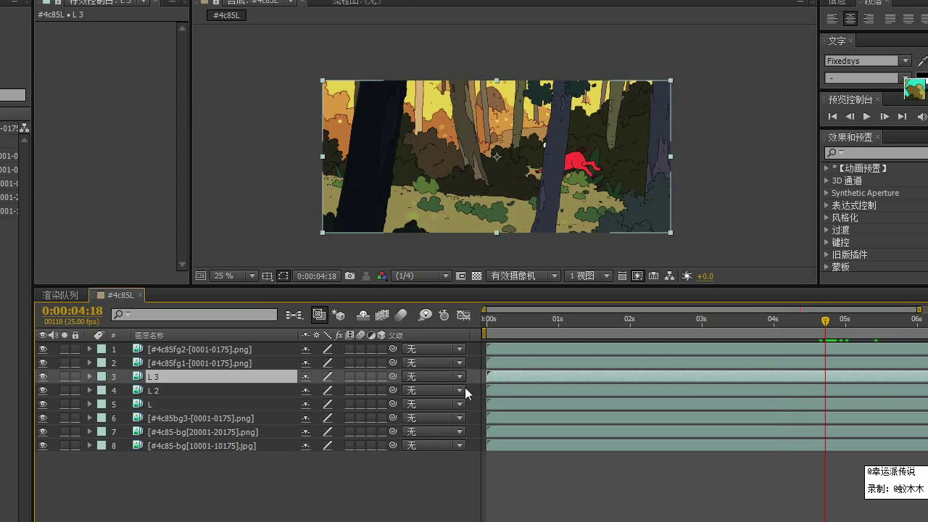
{"action": "left_click_drag", "start_coordinate": [487, 377], "coordinate": [825, 376]}
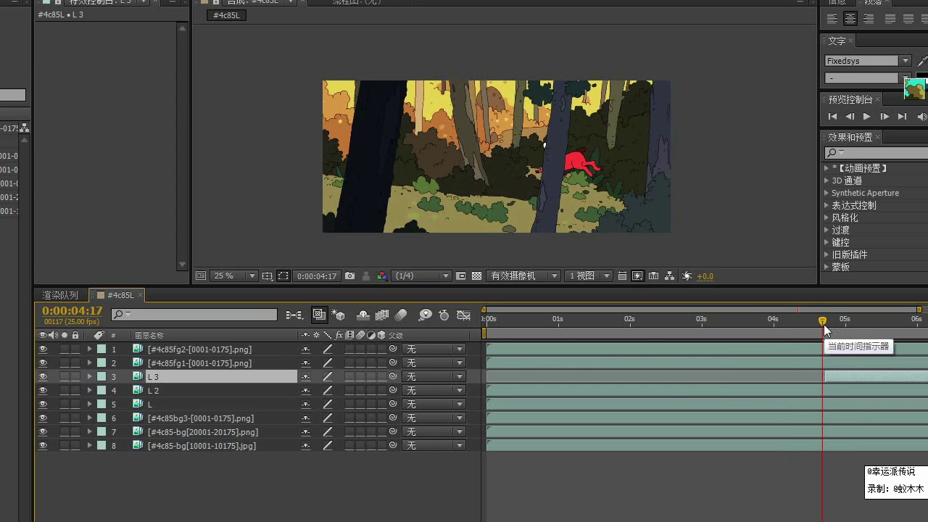
{"action": "left_click_drag", "start_coordinate": [824, 328], "coordinate": [873, 332]}
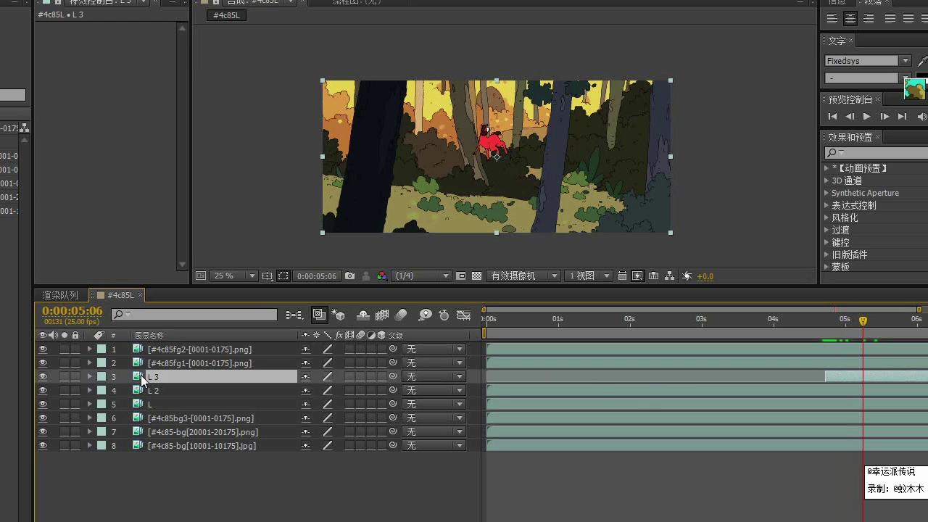
{"action": "left_click_drag", "start_coordinate": [142, 379], "coordinate": [147, 428]}
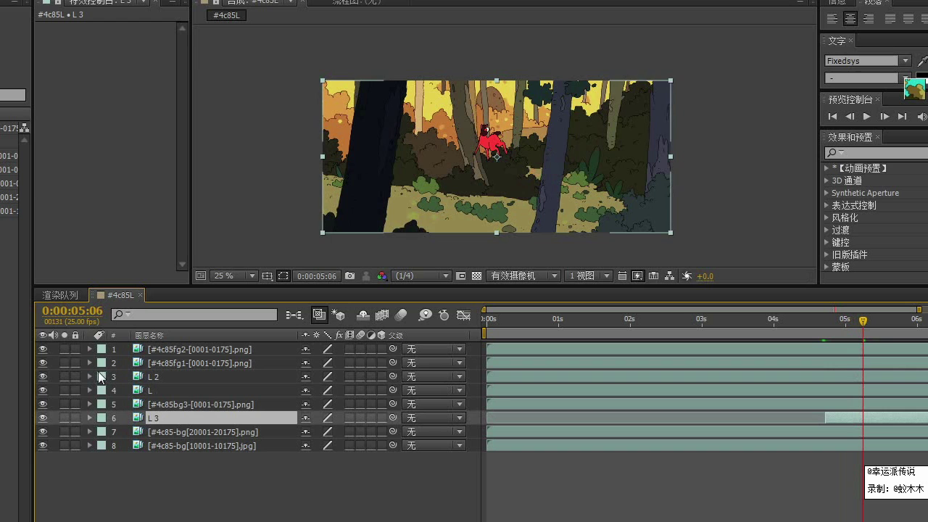
- Hide layers L 2 and L, and trim layer L 3 to end at 0:00:05:13
{"action": "left_click", "coordinate": [149, 378]}
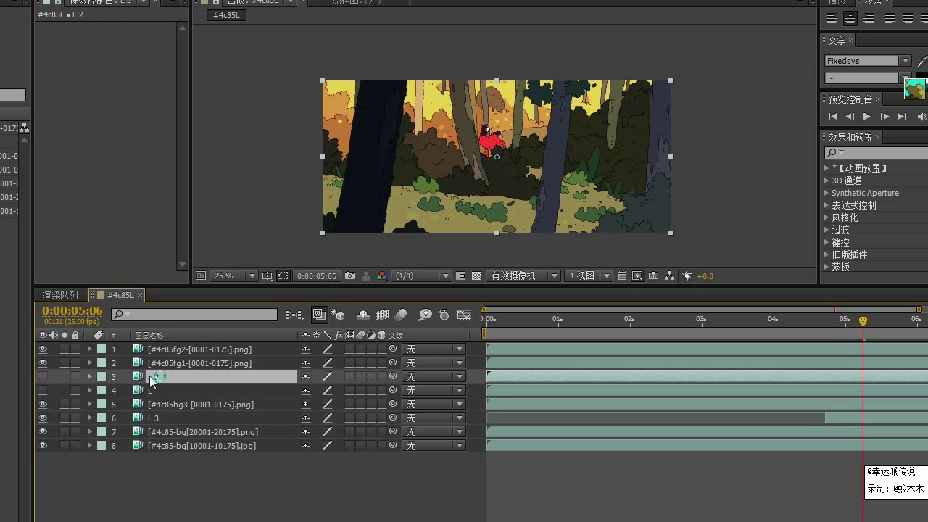
{"action": "left_click", "coordinate": [142, 414]}
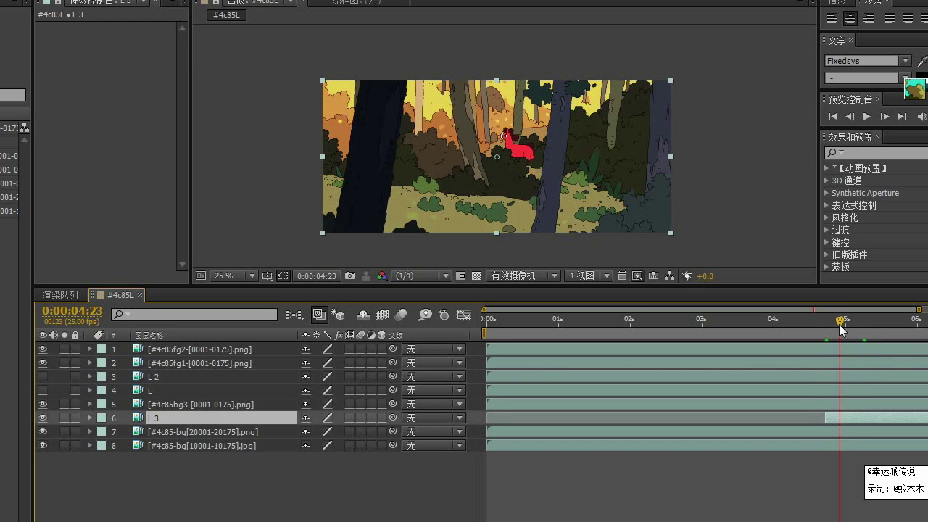
{"action": "left_click_drag", "start_coordinate": [841, 324], "coordinate": [883, 321]}
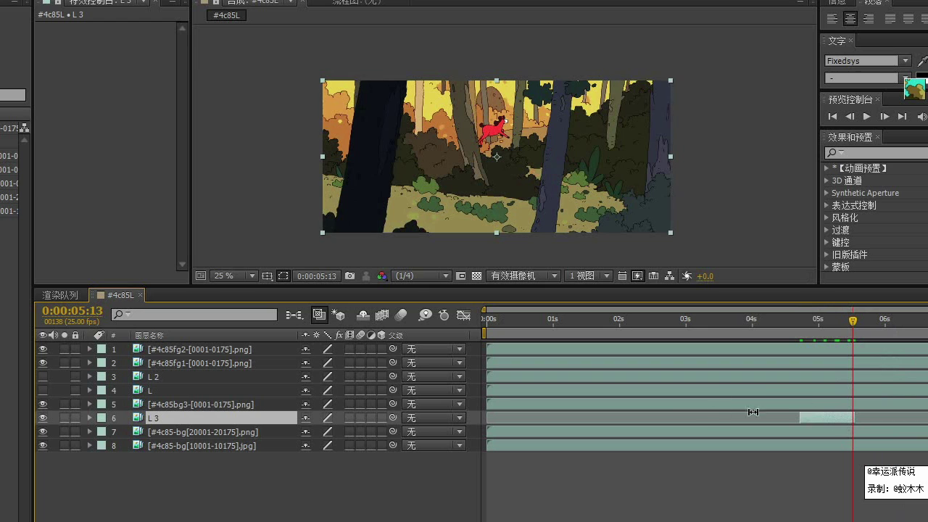
{"action": "left_click_drag", "start_coordinate": [493, 377], "coordinate": [867, 377]}
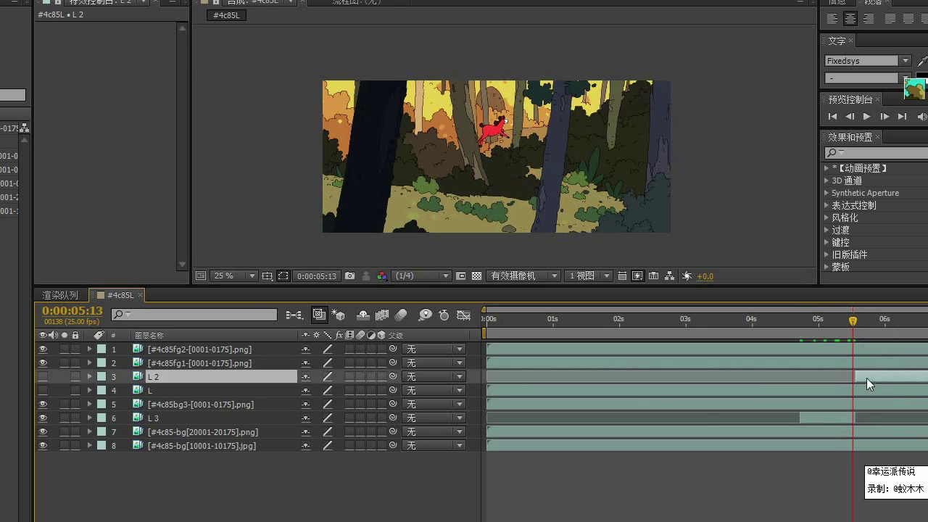
{"action": "left_click_drag", "start_coordinate": [157, 374], "coordinate": [153, 433]}
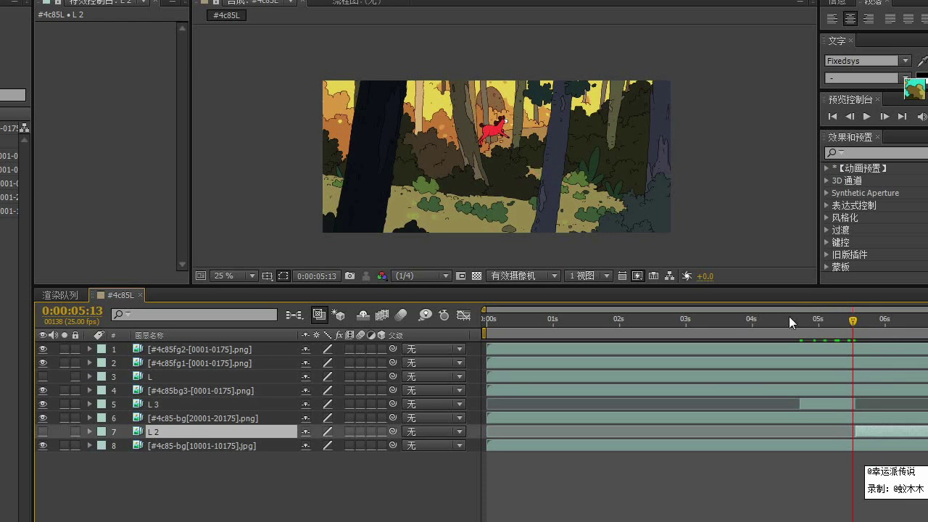
{"action": "left_click_drag", "start_coordinate": [854, 322], "coordinate": [862, 323]}
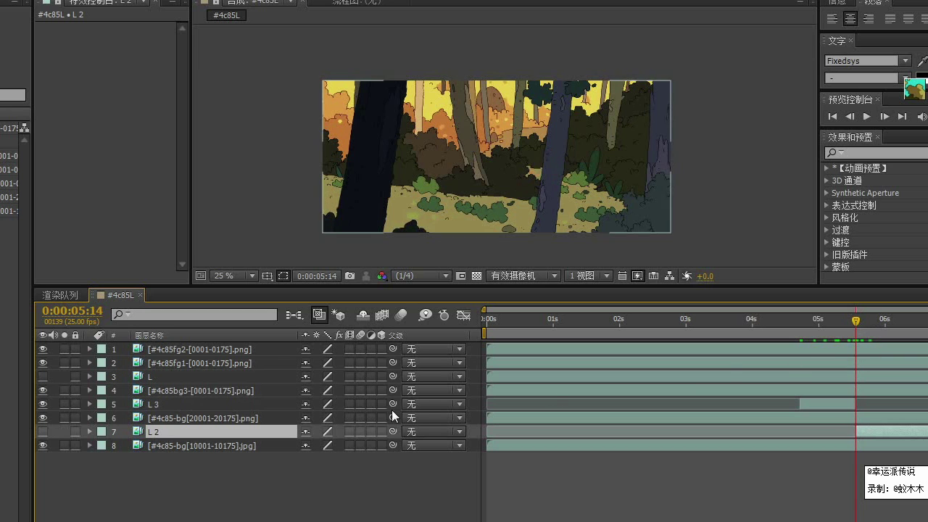
- Make layer L 2 visible and preview the horse's run up to 0:00:06:06
{"action": "left_click", "coordinate": [42, 417]}
{"action": "left_click", "coordinate": [42, 416]}
{"action": "left_click", "coordinate": [43, 431]}
{"action": "left_click_drag", "start_coordinate": [869, 321], "coordinate": [912, 329]}
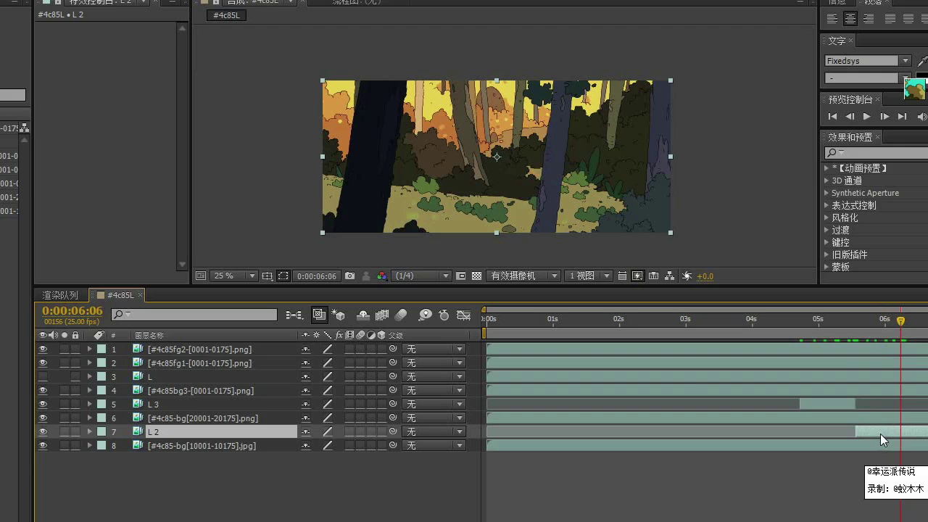
{"action": "left_click", "coordinate": [880, 419]}
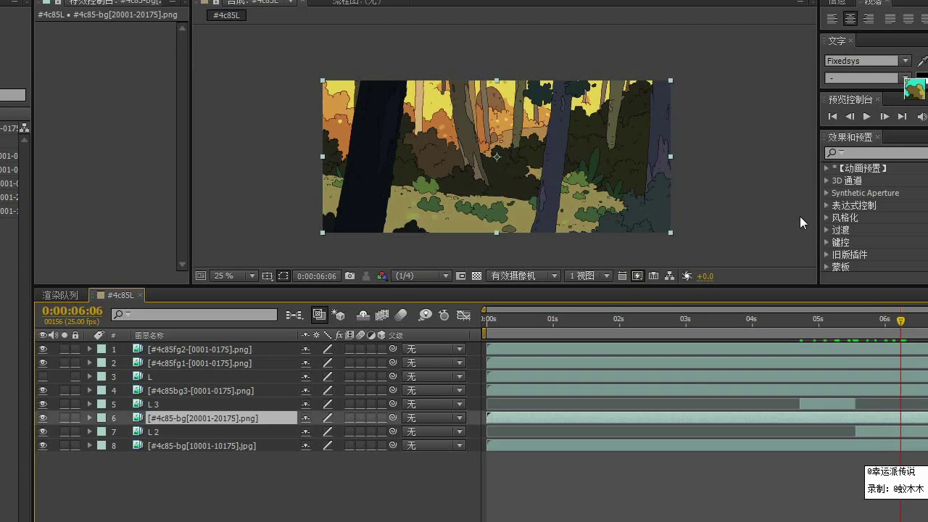
{"action": "key", "text": "shift+Up"}
{"action": "key", "text": "shift+Up"}
{"action": "key", "text": "shift+Up"}
{"action": "key", "text": "shift+Up"}
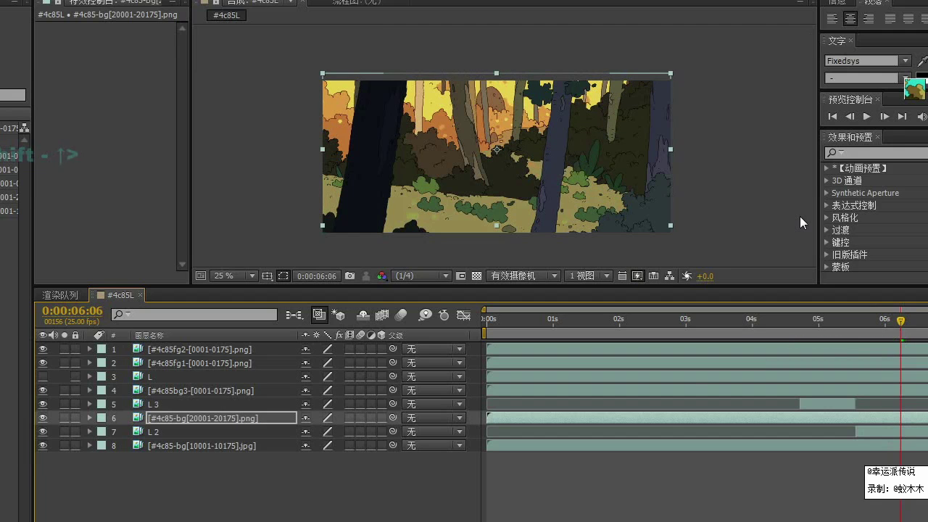
{"action": "key", "text": "ctrl+z"}
{"action": "key", "text": "ctrl+z"}
{"action": "key", "text": "ctrl+z"}
{"action": "key", "text": "ctrl+z"}
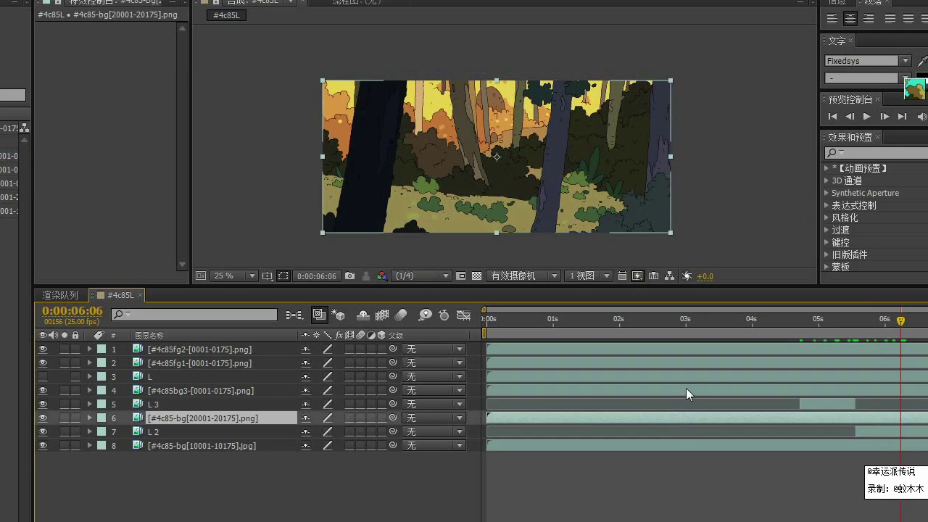
- Check the horse passing behind the trees from 0:00:05:22 to 0:00:06:03
{"action": "left_click", "coordinate": [763, 431]}
{"action": "left_click", "coordinate": [878, 323]}
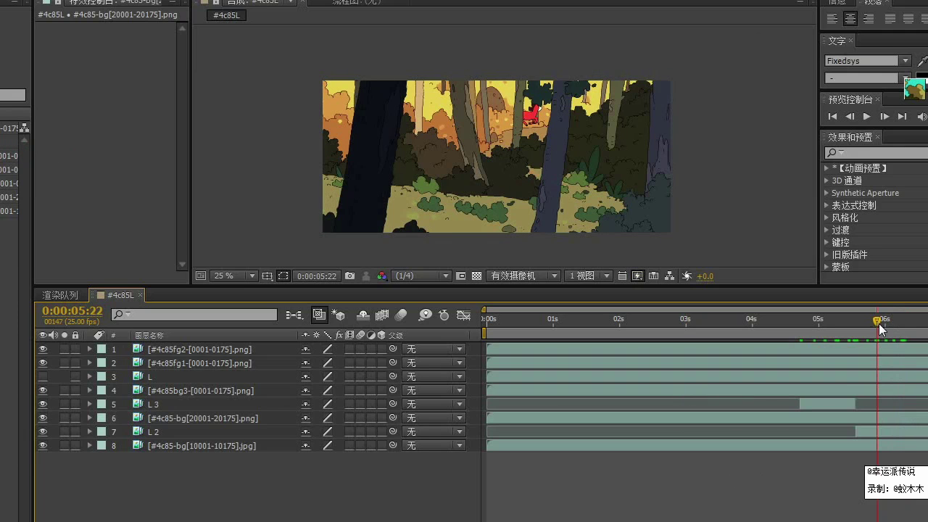
{"action": "left_click", "coordinate": [886, 319]}
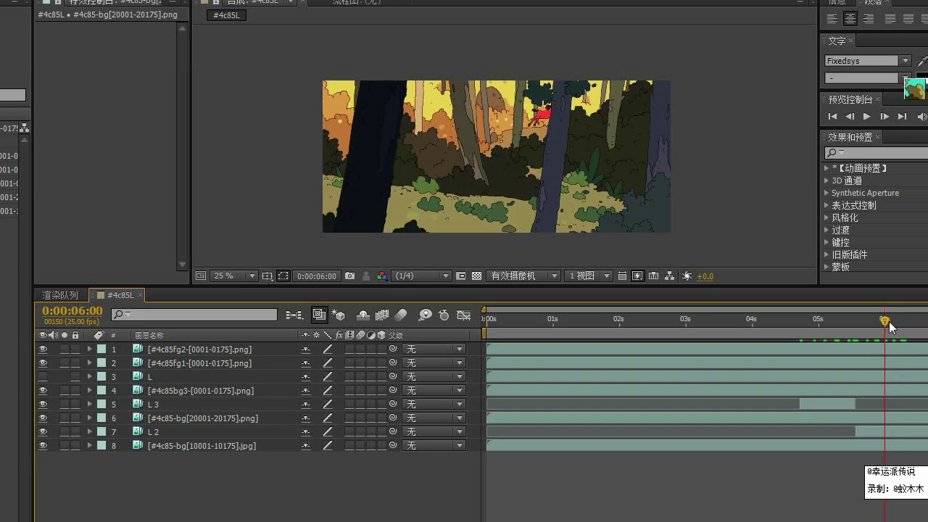
{"action": "mouse_move", "coordinate": [885, 323]}
{"action": "left_mouse_down"}
{"action": "mouse_move", "coordinate": [902, 323]}
{"action": "mouse_move", "coordinate": [893, 323]}
{"action": "left_mouse_up"}
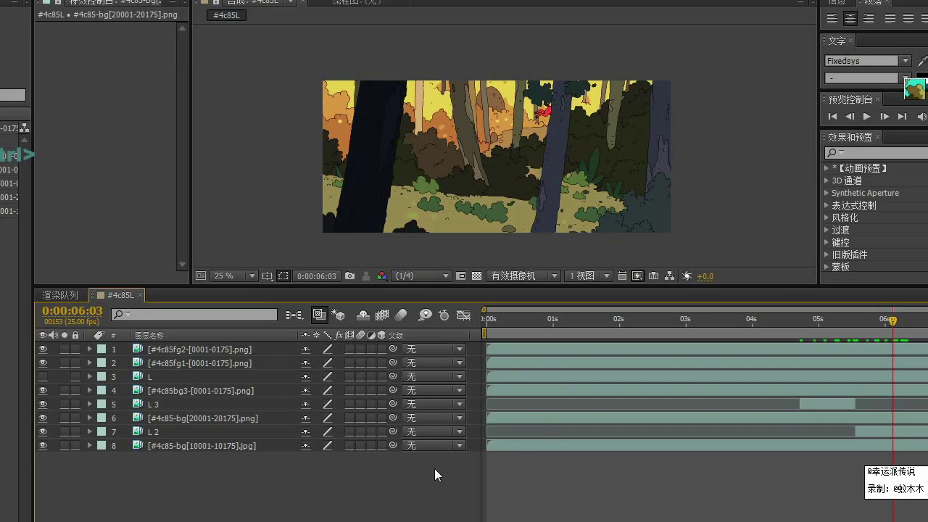
- Save the project in the c85 folder as c85.aep
{"action": "key", "text": "ctrl+s"}
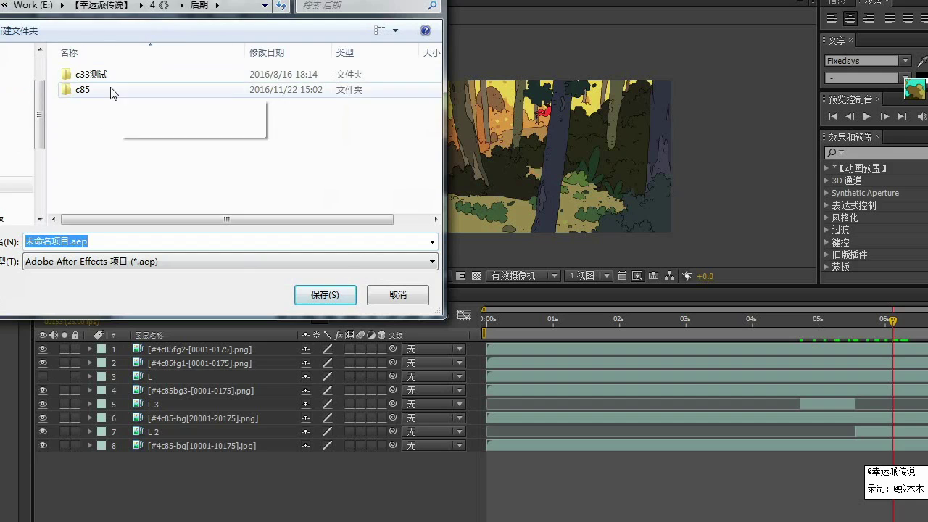
{"action": "double_click", "coordinate": [89, 92]}
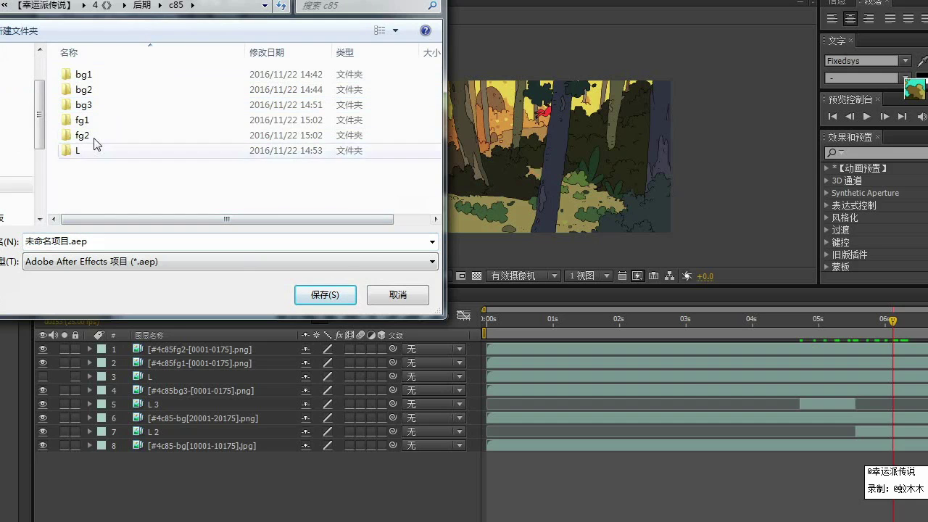
{"action": "left_click", "coordinate": [72, 241]}
{"action": "type", "text": "c85"}
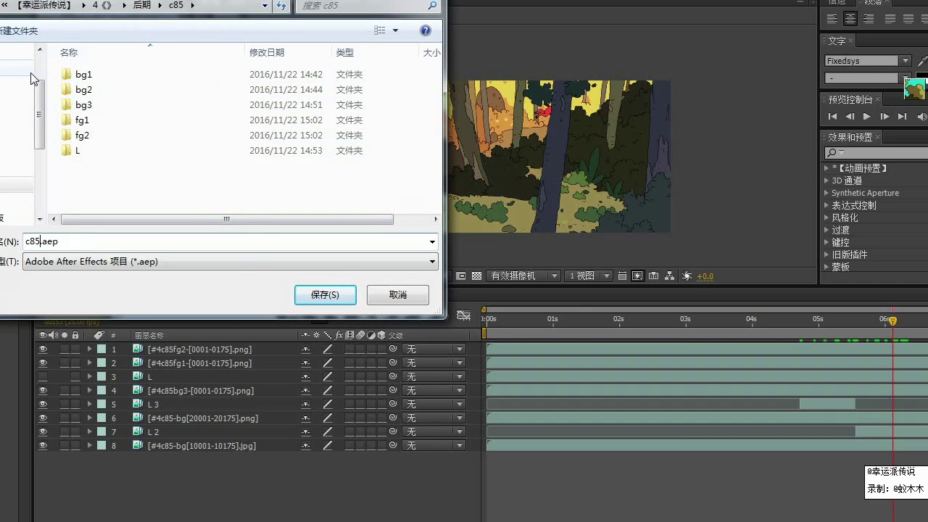
{"action": "key", "text": "Return"}
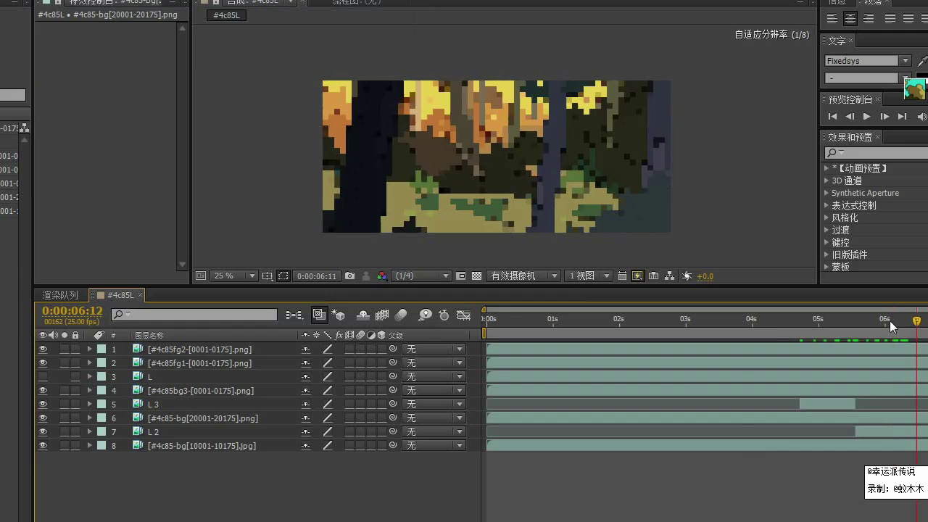
- Make layer L visible and trim its end to where layer L 3 begins
{"action": "key", "text": "Home"}
{"action": "key", "text": "space"}
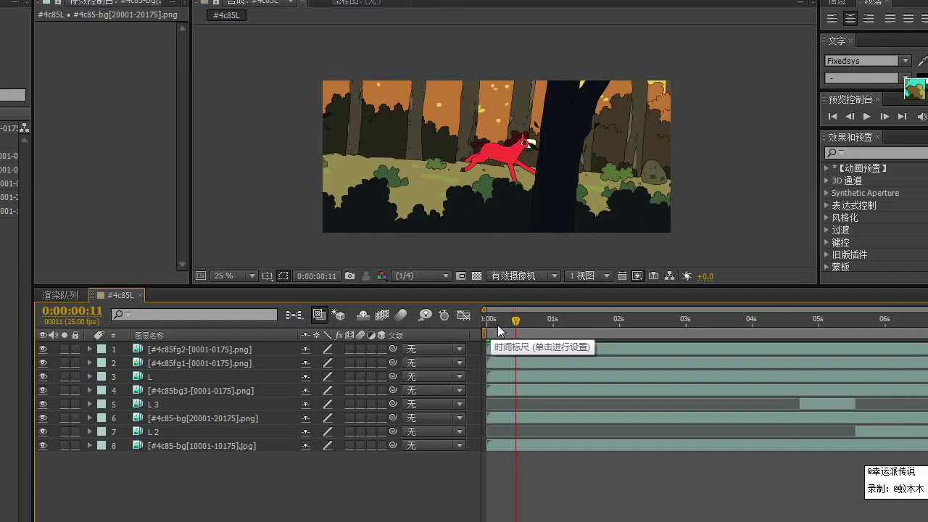
{"action": "left_click", "coordinate": [509, 374]}
{"action": "left_click", "coordinate": [513, 461]}
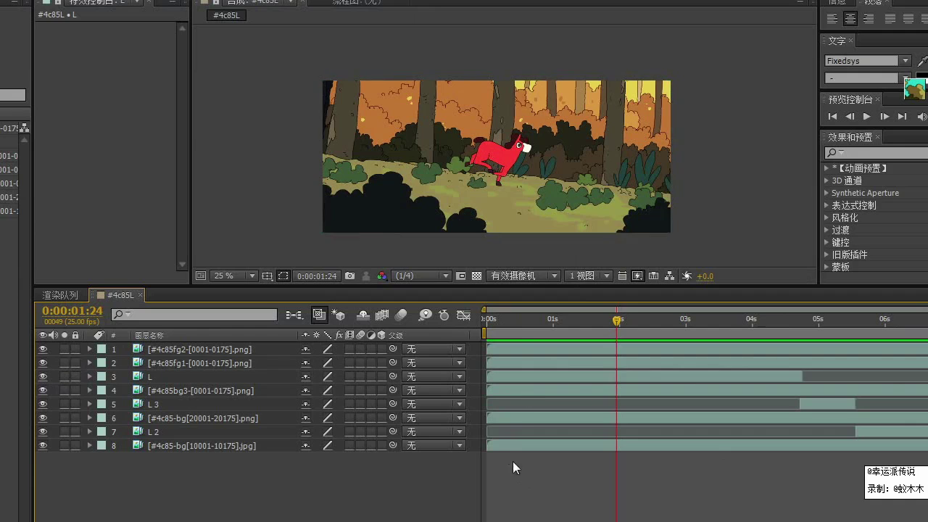
- Preview the composite from the beginning and check the horse's run back at 0:00:05:03
{"action": "key", "text": "space"}
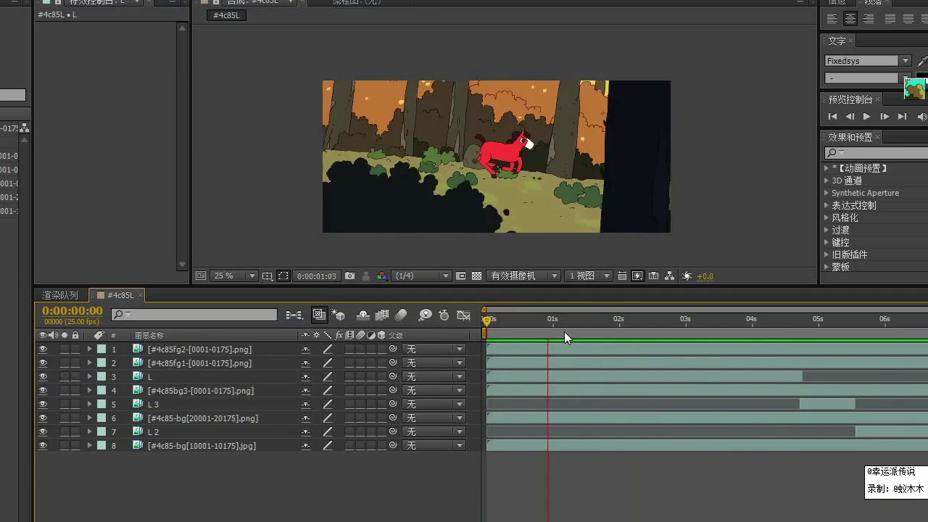
{"action": "key", "text": "space"}
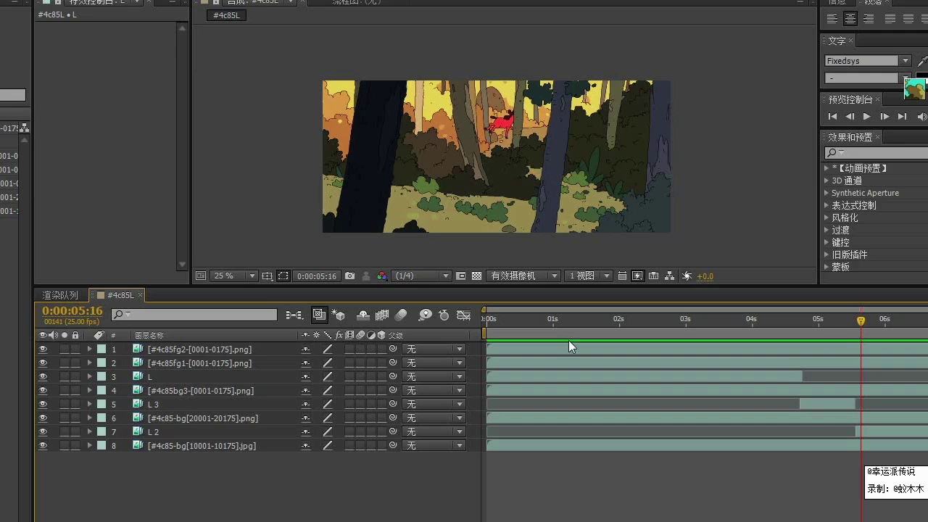
{"action": "left_click_drag", "start_coordinate": [860, 327], "coordinate": [826, 326]}
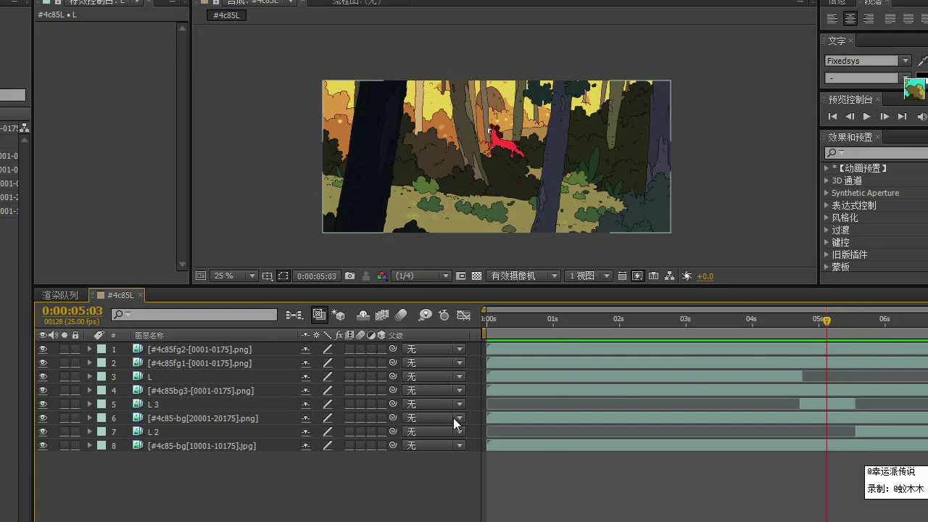
{"action": "left_click", "coordinate": [631, 376]}
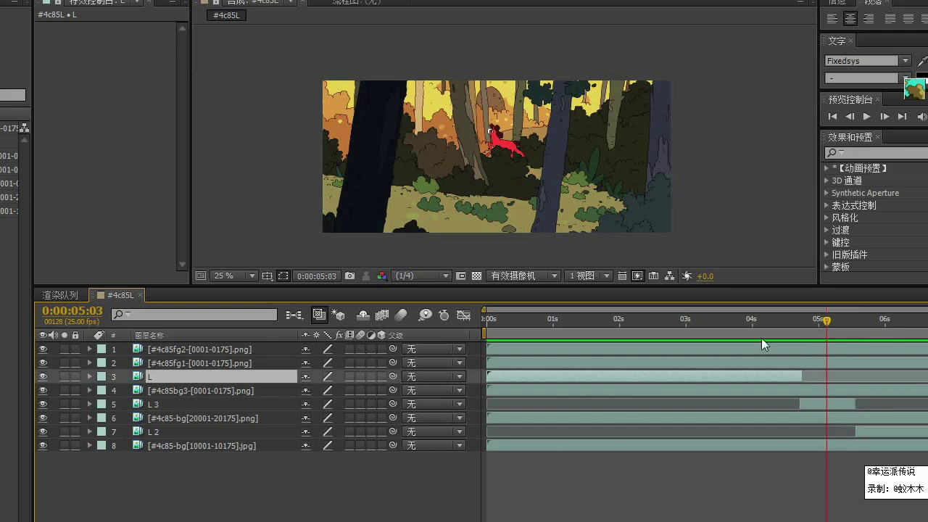
{"action": "left_click_drag", "start_coordinate": [772, 324], "coordinate": [746, 326]}
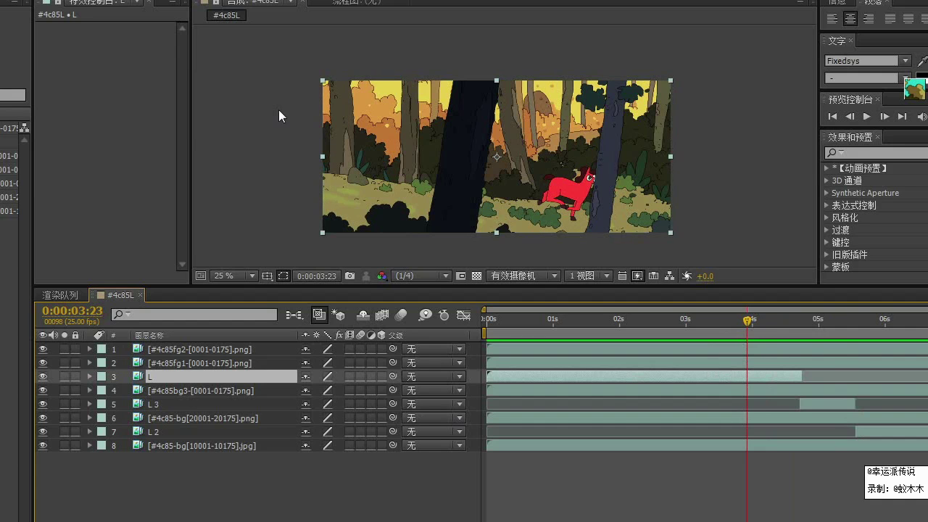
{"action": "left_click", "coordinate": [75, 0]}
{"action": "mouse_move", "coordinate": [116, 0]}
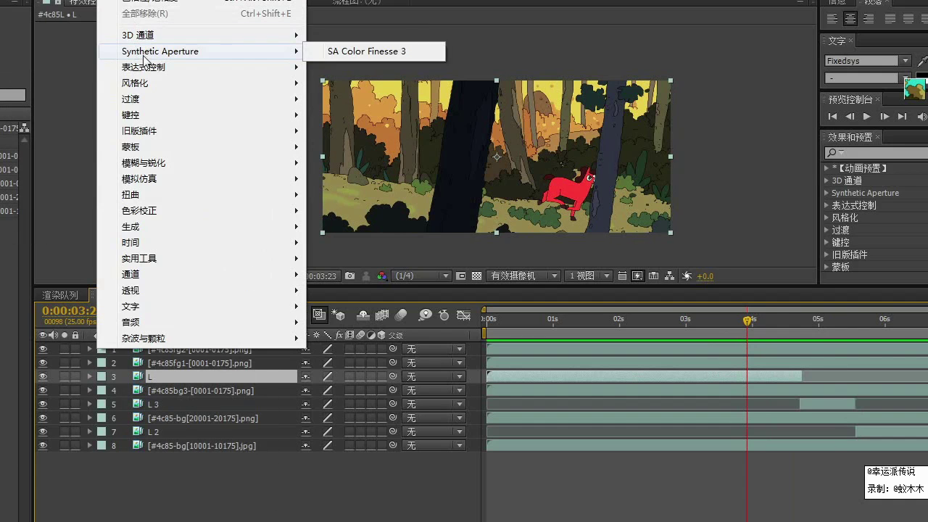
{"action": "mouse_move", "coordinate": [140, 87]}
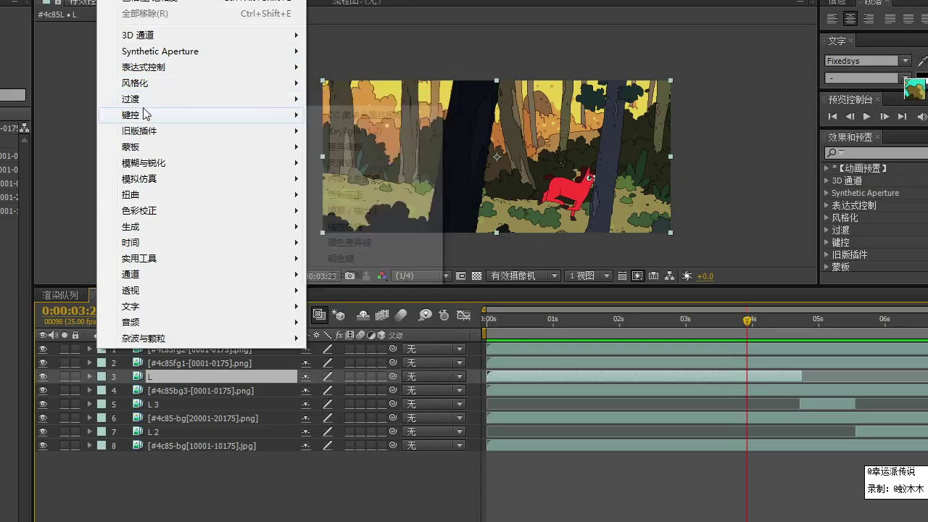
{"action": "mouse_move", "coordinate": [208, 148]}
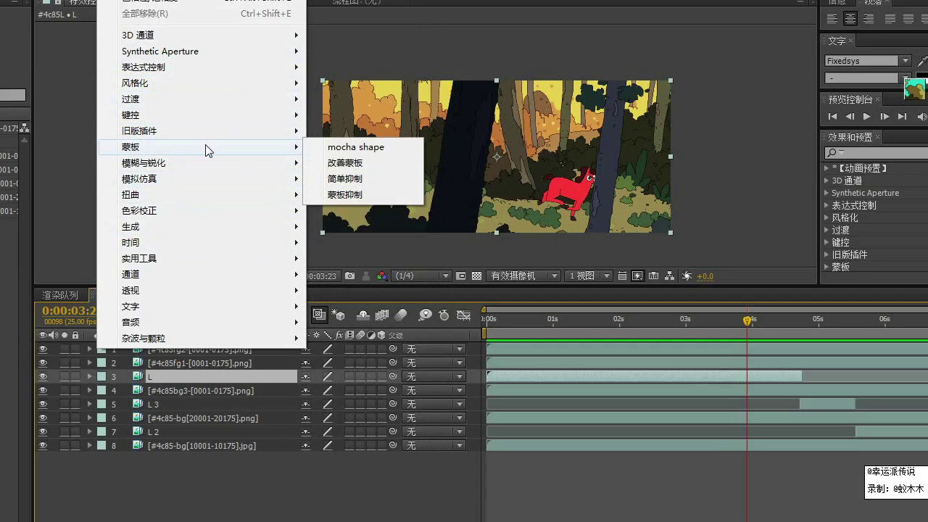
{"action": "left_click", "coordinate": [229, 488]}
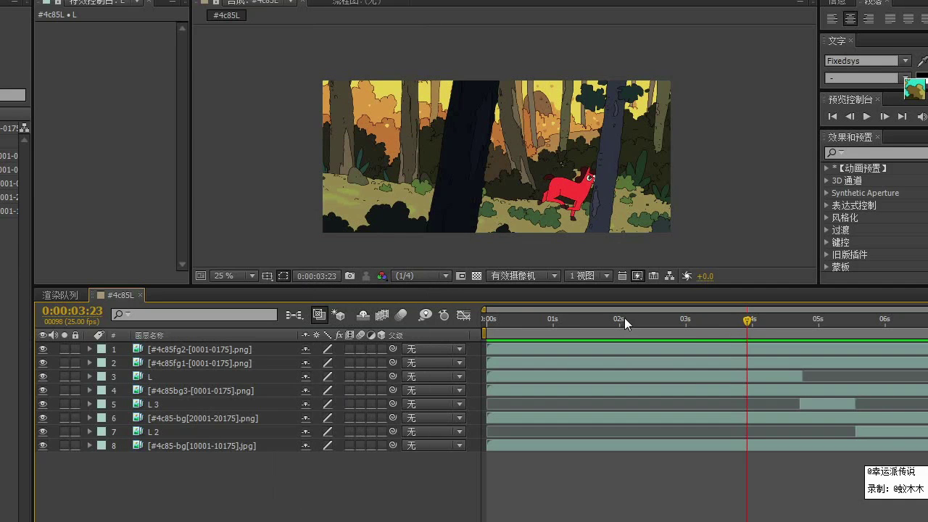
- Try a Radial Blur on the #4c85fg2-[0001-0175].png layer at 0:00:00:20 and undo it
{"action": "left_click_drag", "start_coordinate": [624, 319], "coordinate": [470, 319]}
{"action": "key", "text": "space"}
{"action": "left_click", "coordinate": [199, 346]}
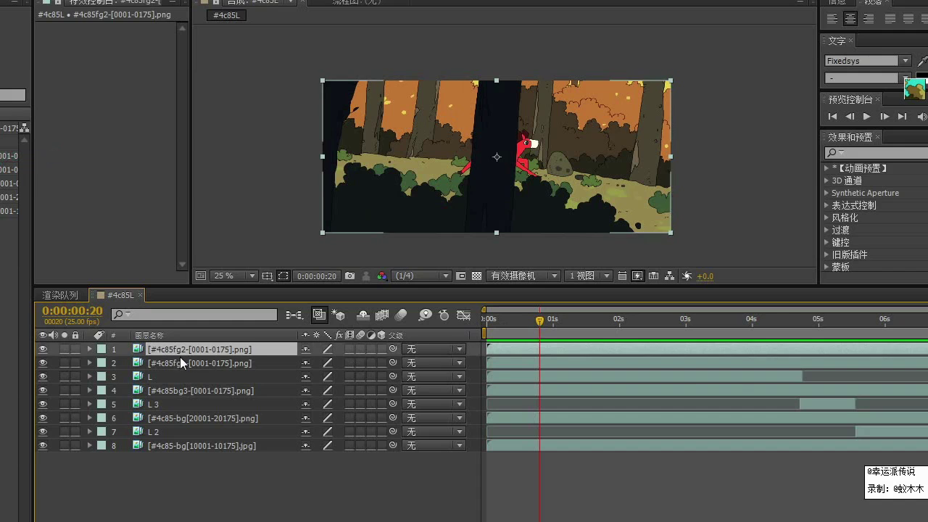
{"action": "left_click", "coordinate": [116, 0]}
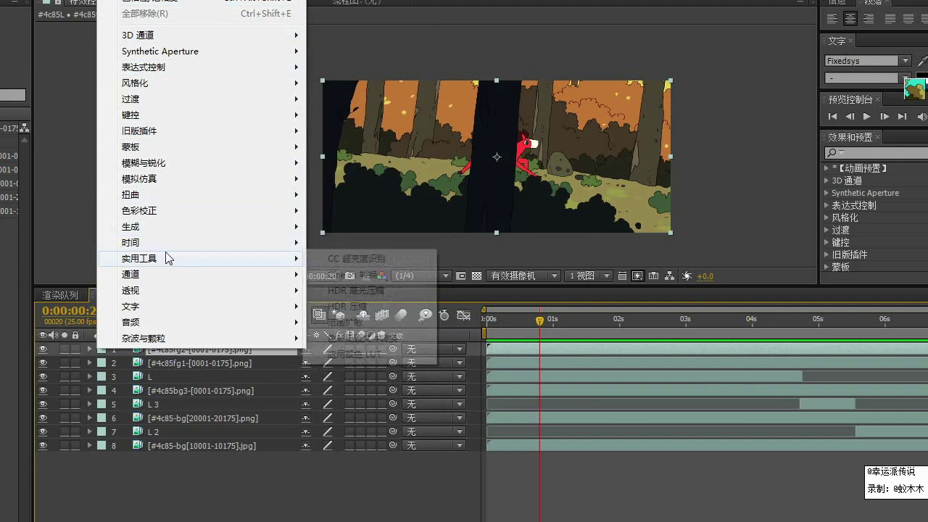
{"action": "mouse_move", "coordinate": [147, 191]}
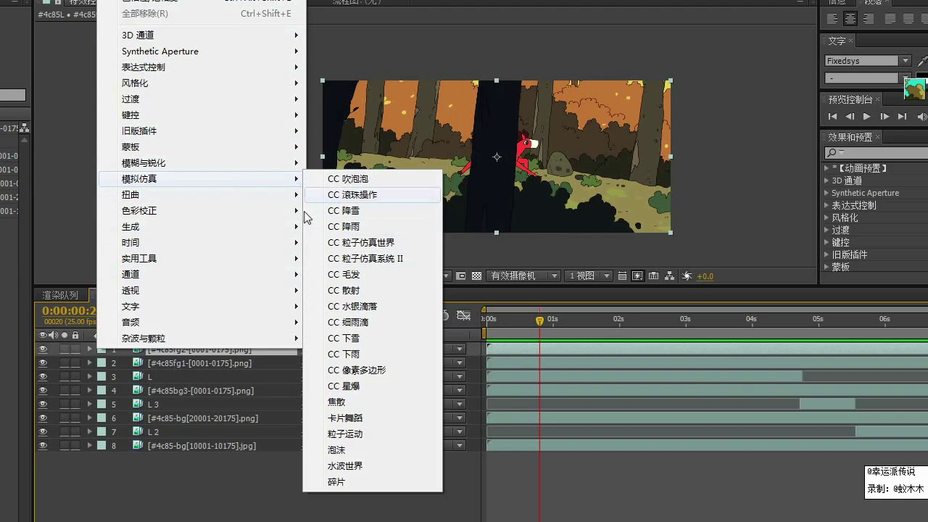
{"action": "mouse_move", "coordinate": [145, 163]}
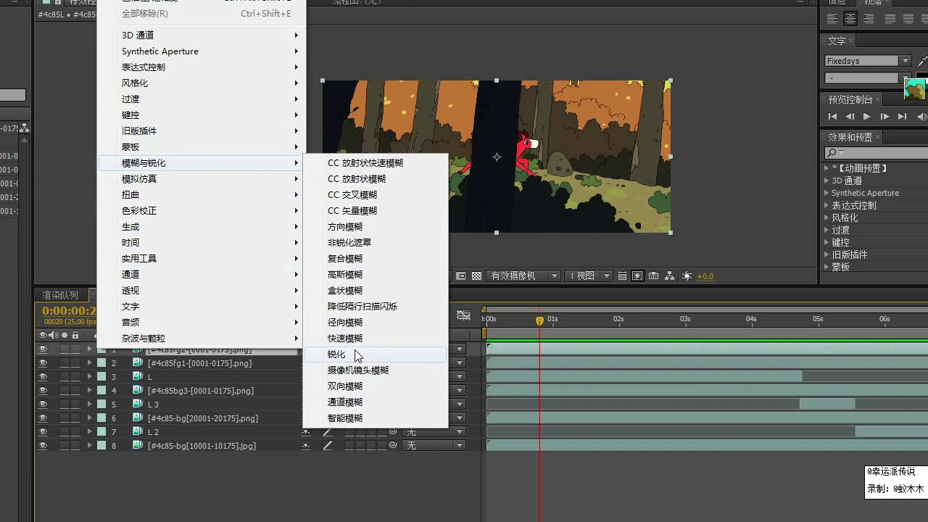
{"action": "left_click", "coordinate": [355, 322]}
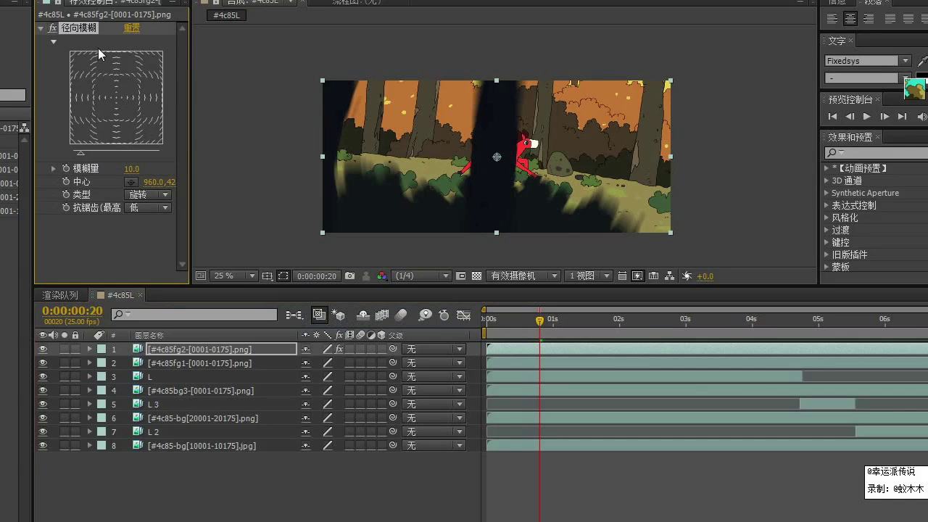
{"action": "left_click", "coordinate": [138, 196]}
{"action": "left_click", "coordinate": [139, 210]}
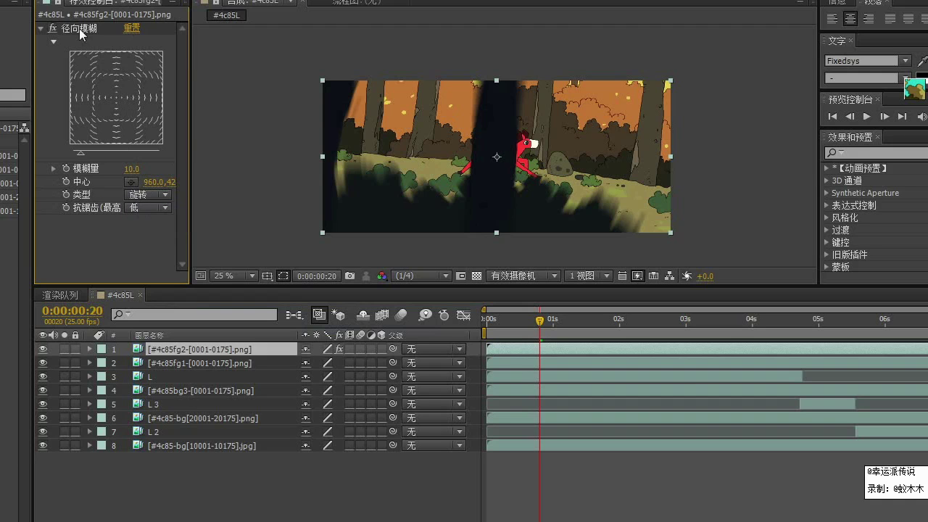
{"action": "key", "text": "ctrl+z"}
- Apply Directional Blur to the #4c85fg2-[0001-0175].png layer with direction 0x-89.0° and blur length 15.7, and preview it from the start
{"action": "left_click", "coordinate": [108, 0]}
{"action": "mouse_move", "coordinate": [236, 168]}
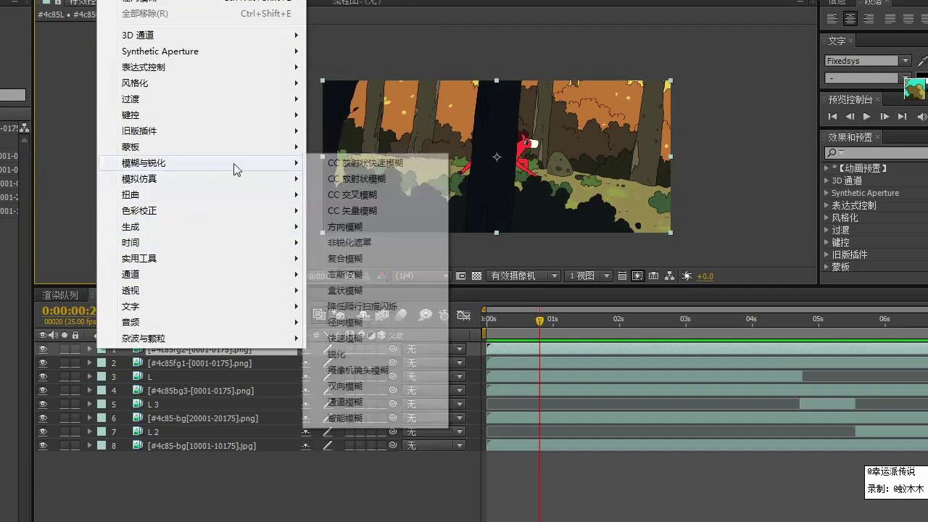
{"action": "left_click", "coordinate": [345, 227]}
{"action": "left_click_drag", "start_coordinate": [136, 56], "coordinate": [136, 86]}
{"action": "left_click", "coordinate": [141, 87]}
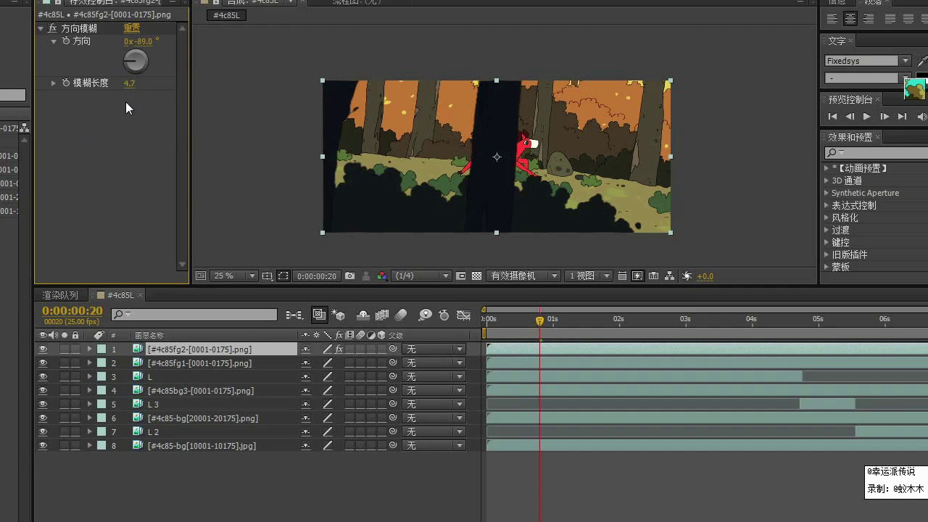
{"action": "left_click_drag", "start_coordinate": [131, 86], "coordinate": [138, 87]}
{"action": "left_click", "coordinate": [121, 108]}
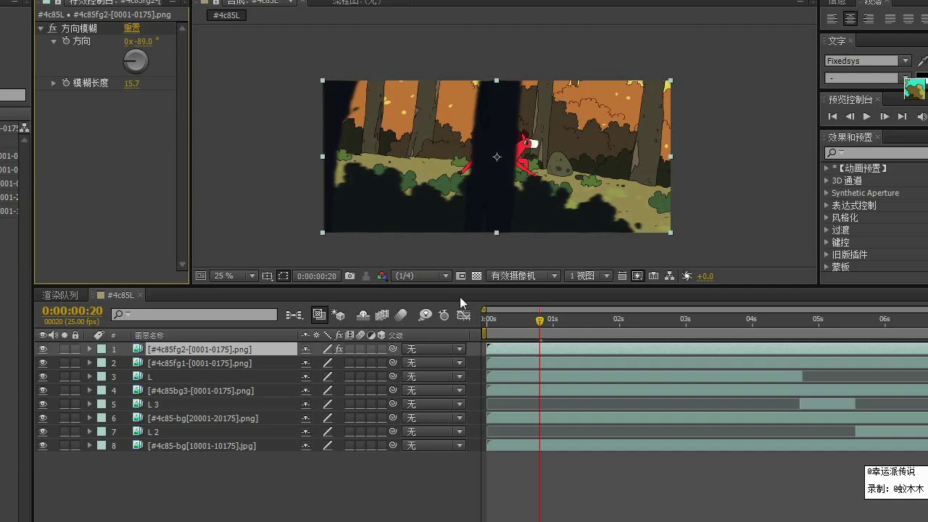
{"action": "left_click_drag", "start_coordinate": [499, 326], "coordinate": [492, 324]}
{"action": "key", "text": "space"}
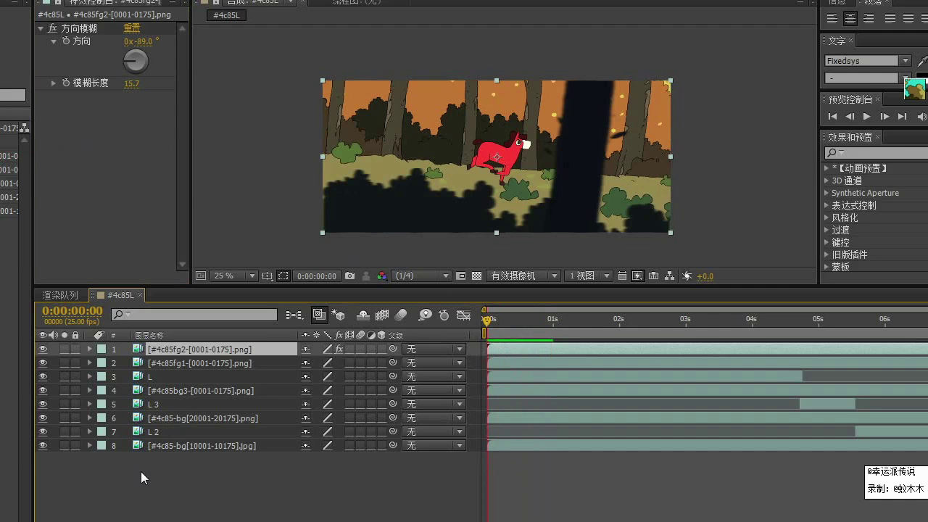
{"action": "left_click", "coordinate": [173, 446]}
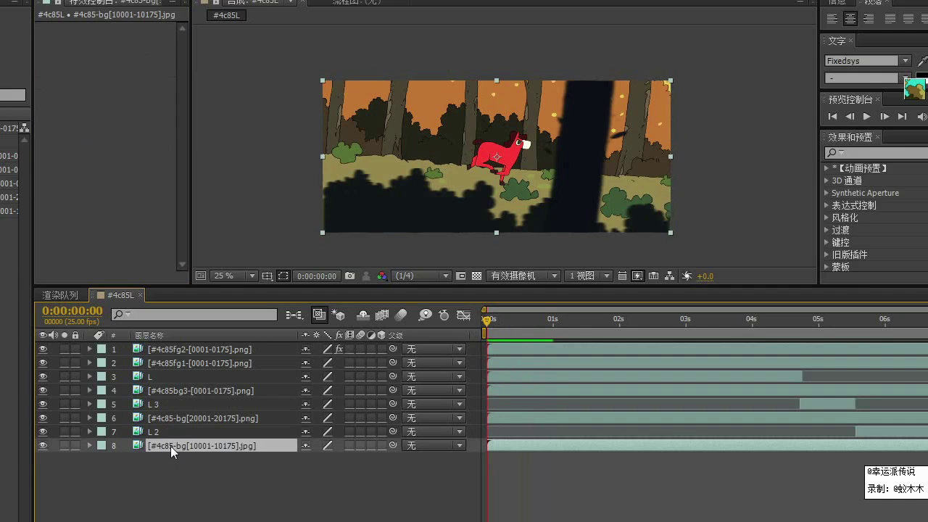
{"action": "left_click", "coordinate": [173, 418], "text": "ctrl"}
{"action": "left_click", "coordinate": [173, 391], "text": "ctrl"}
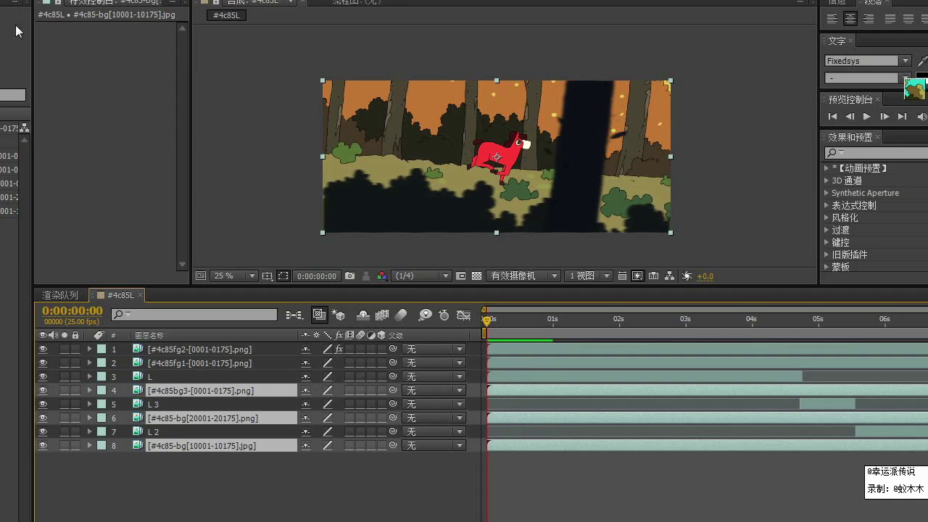
- Copy the Directional Blur from #4c85fg2 to the #4c85fg1-[0001-0175].png layer and set its blur length there to 8.0
{"action": "left_click", "coordinate": [209, 365]}
{"action": "left_click", "coordinate": [194, 350]}
{"action": "left_click", "coordinate": [70, 28]}
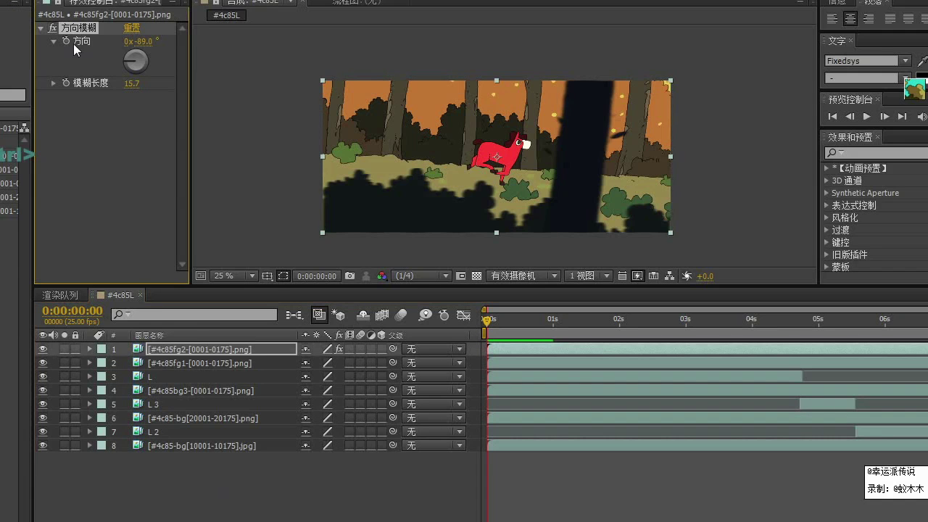
{"action": "left_click", "coordinate": [177, 365]}
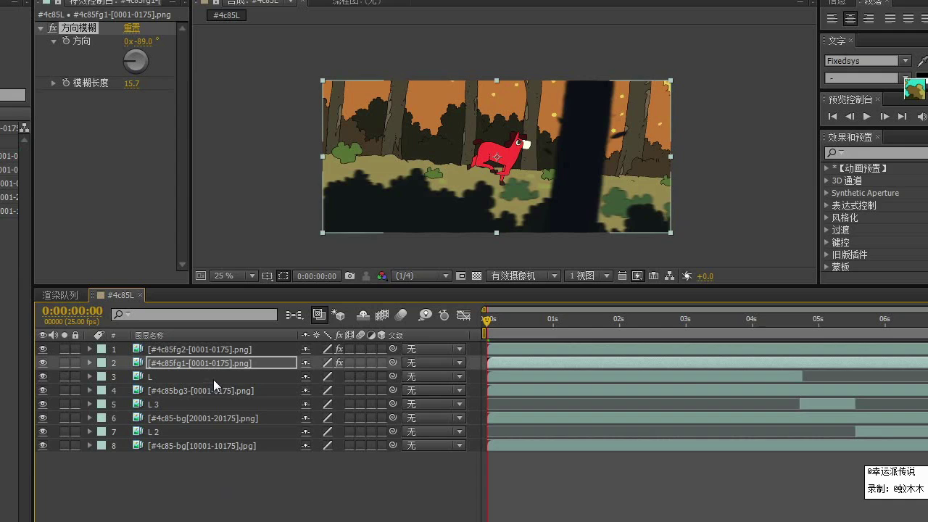
{"action": "left_click_drag", "start_coordinate": [132, 82], "coordinate": [126, 84]}
{"action": "left_click", "coordinate": [130, 83]}
{"action": "key", "text": "Return"}
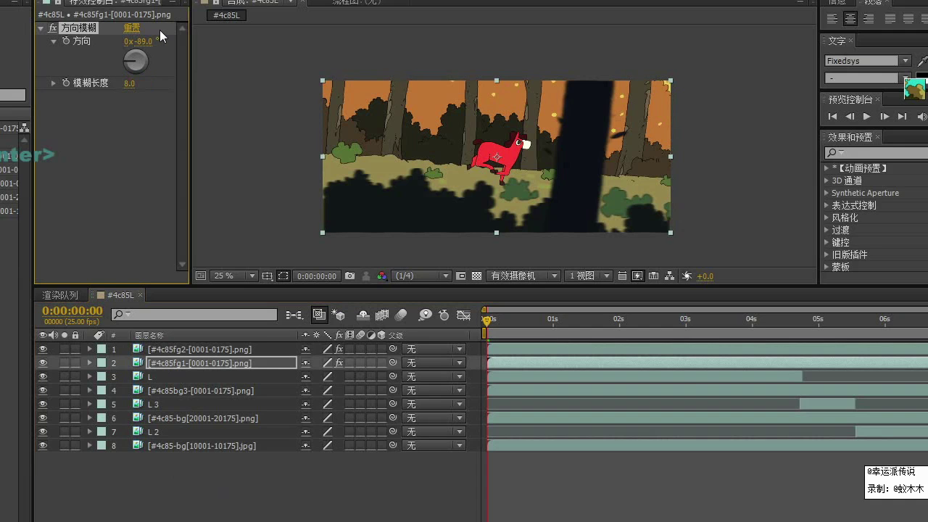
{"action": "left_click", "coordinate": [203, 390]}
{"action": "left_click", "coordinate": [192, 418], "text": "ctrl"}
{"action": "left_click", "coordinate": [174, 445], "text": "ctrl"}
{"action": "left_click", "coordinate": [113, 0]}
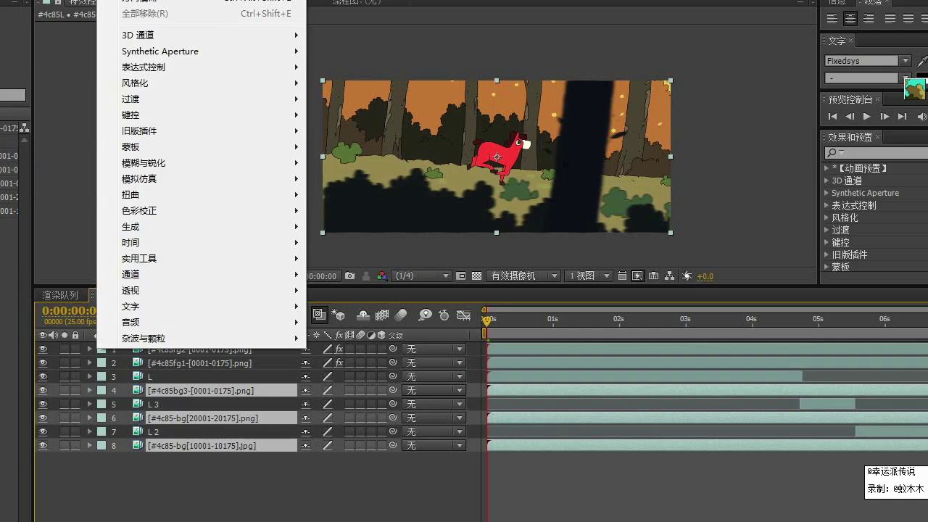
{"action": "left_click", "coordinate": [131, 1]}
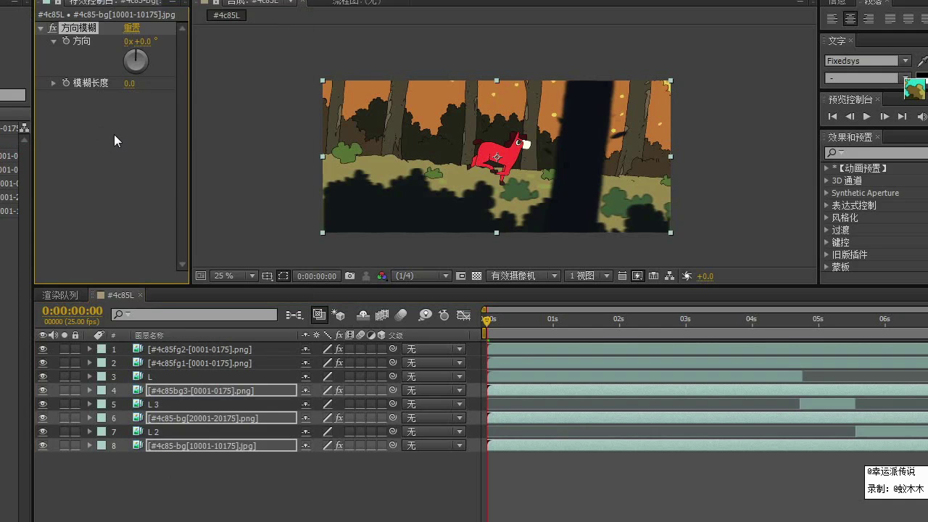
{"action": "left_click", "coordinate": [129, 84]}
{"action": "left_click", "coordinate": [126, 122]}
{"action": "left_click", "coordinate": [89, 28]}
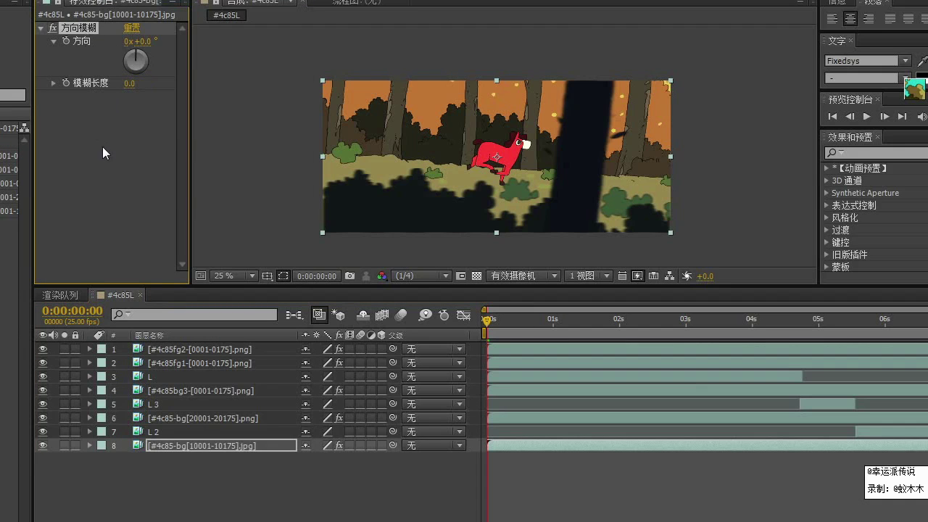
- Set the Directional Blur length of the #4c85bg3-[0001-0175].png layer to 3.0
{"action": "left_click", "coordinate": [182, 390]}
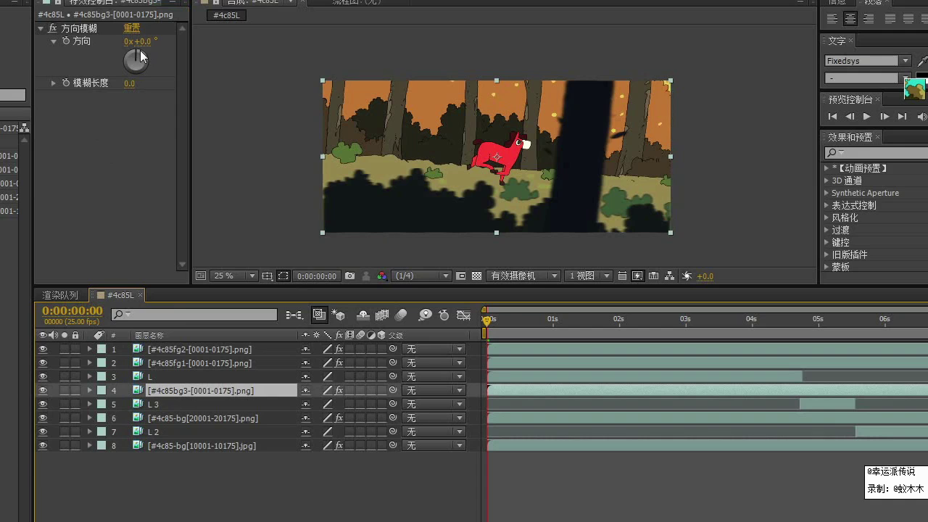
{"action": "left_click", "coordinate": [129, 83]}
{"action": "key", "text": "Return"}
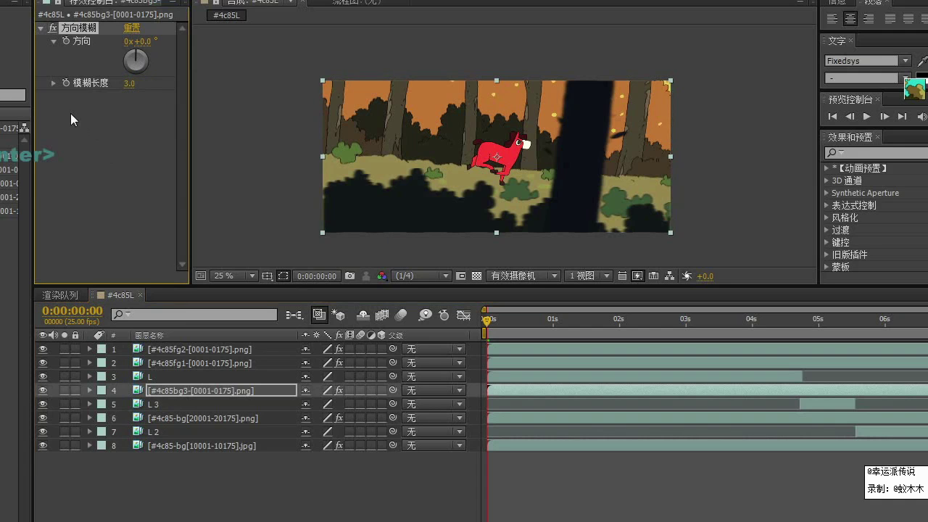
- Set the Directional Blur direction of the #4c85bg3-[0001-0175].png layer to 0x-87.0° and preview the composition at 50% zoom
{"action": "left_click", "coordinate": [128, 61]}
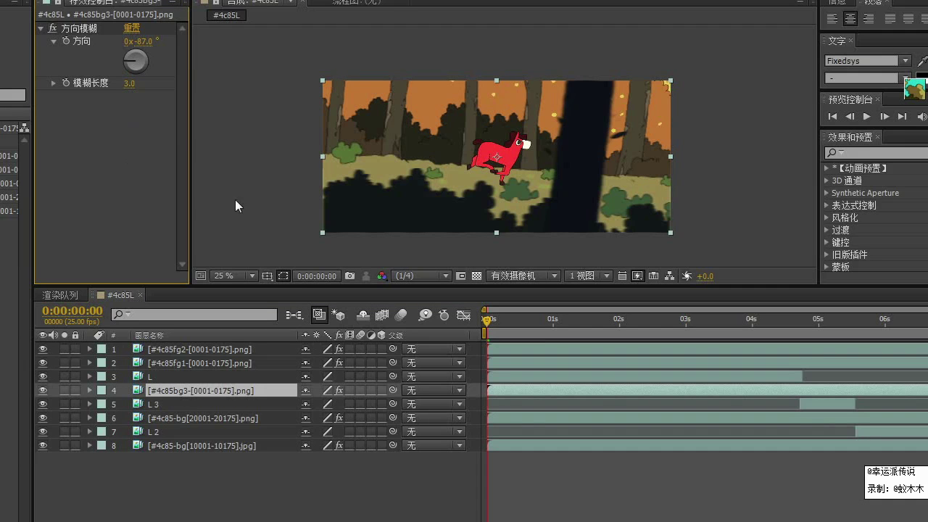
{"action": "key", "text": "space"}
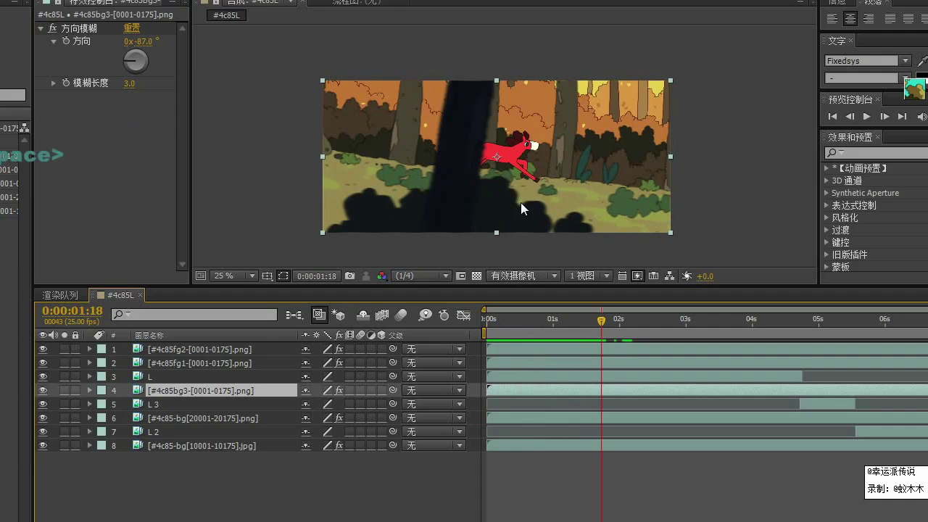
{"action": "scroll", "coordinate": [529, 147], "scroll_direction": "up", "scroll_amount": 2}
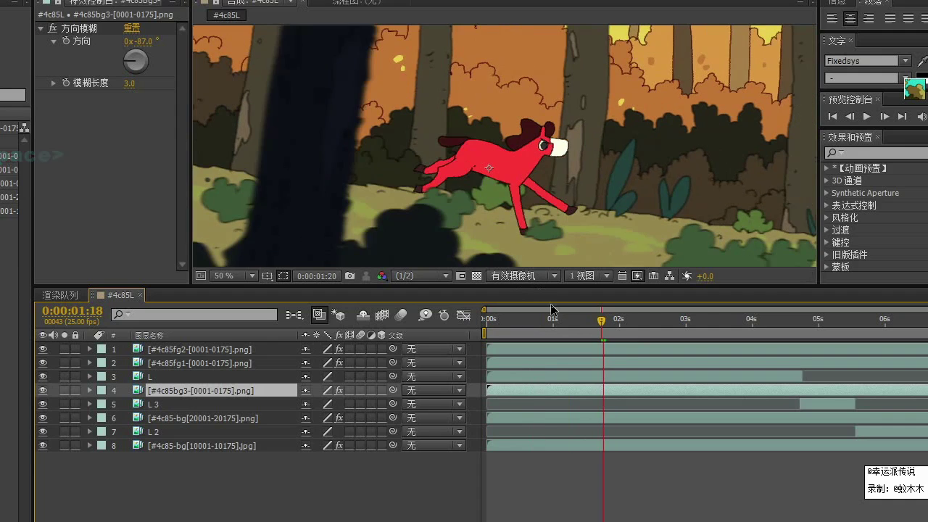
{"action": "key", "text": "space"}
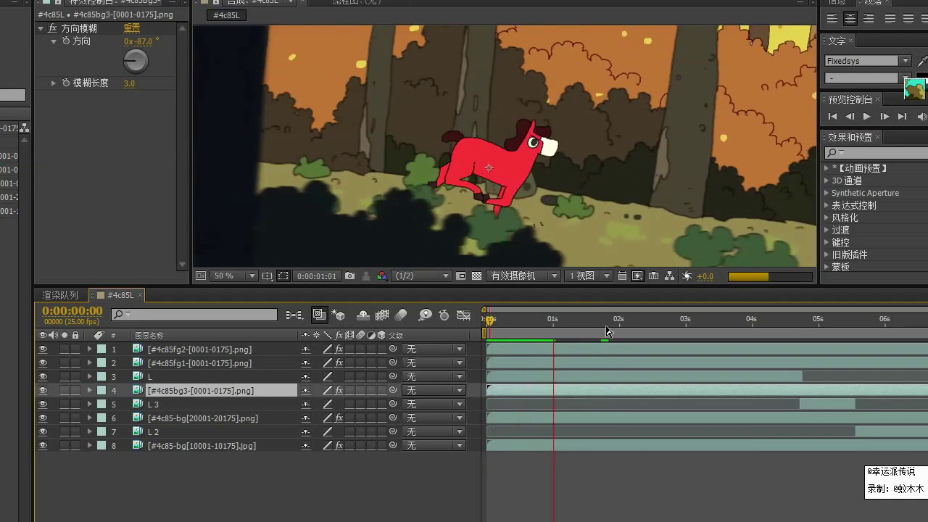
{"action": "key", "text": "space"}
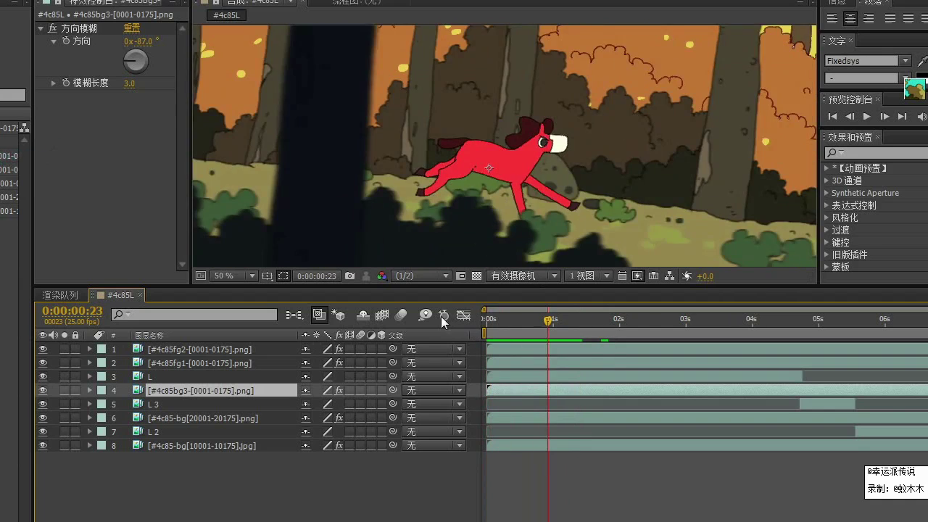
- Return to the start of the composition and set the #4c85bg3-[0001-0175].png layer's Directional Blur length to 2.0
{"action": "left_click", "coordinate": [483, 320]}
{"action": "left_click", "coordinate": [145, 458]}
{"action": "left_click", "coordinate": [154, 418]}
{"action": "left_click", "coordinate": [159, 389]}
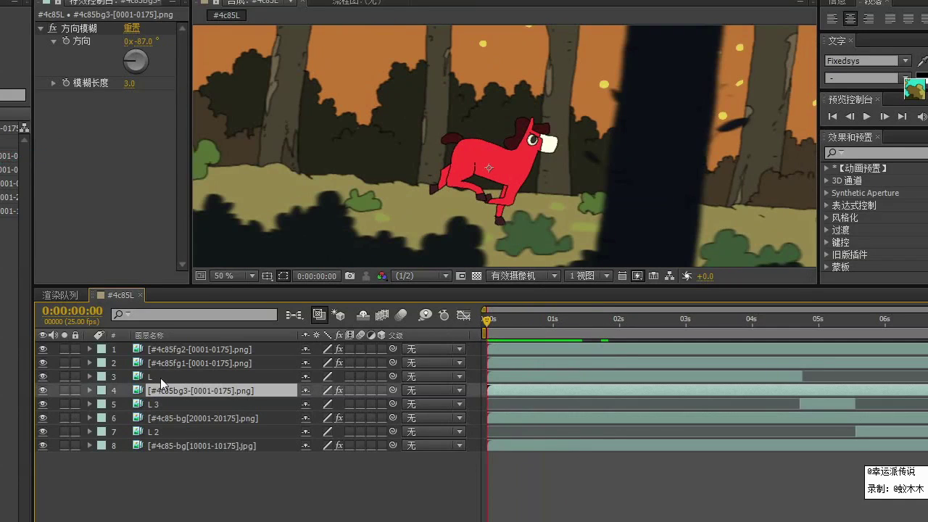
{"action": "left_click", "coordinate": [128, 84]}
{"action": "type", "text": "2"}
{"action": "key", "text": "Return"}
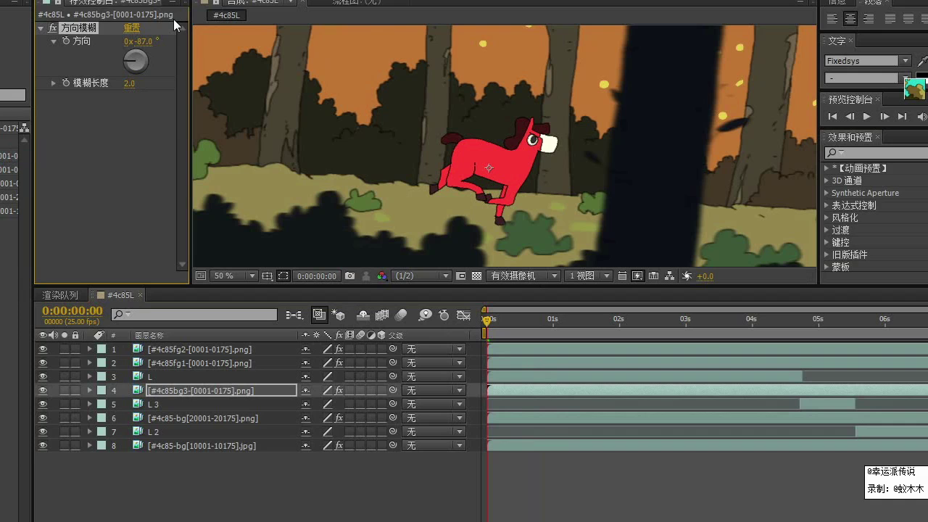
{"action": "left_click", "coordinate": [198, 421]}
{"action": "left_click", "coordinate": [128, 85]}
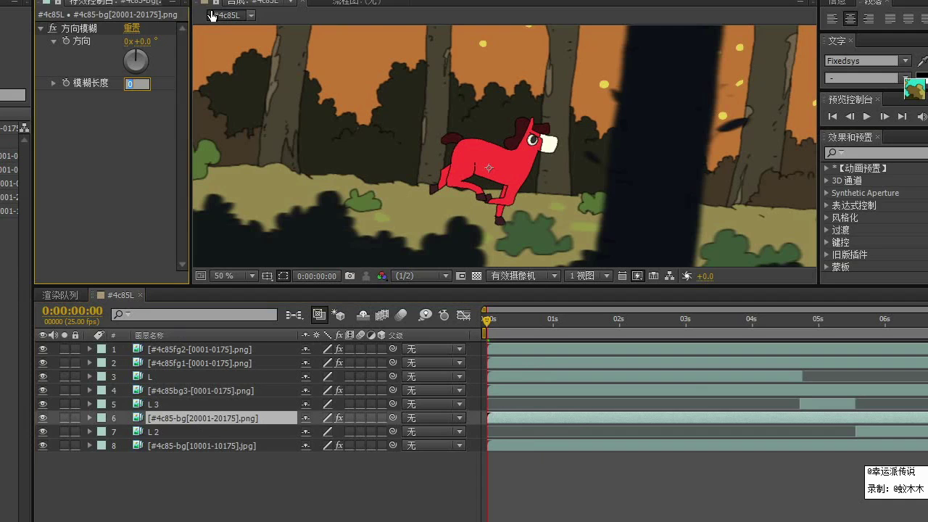
{"action": "type", "text": "1"}
{"action": "key", "text": "Return"}
{"action": "left_click", "coordinate": [123, 64]}
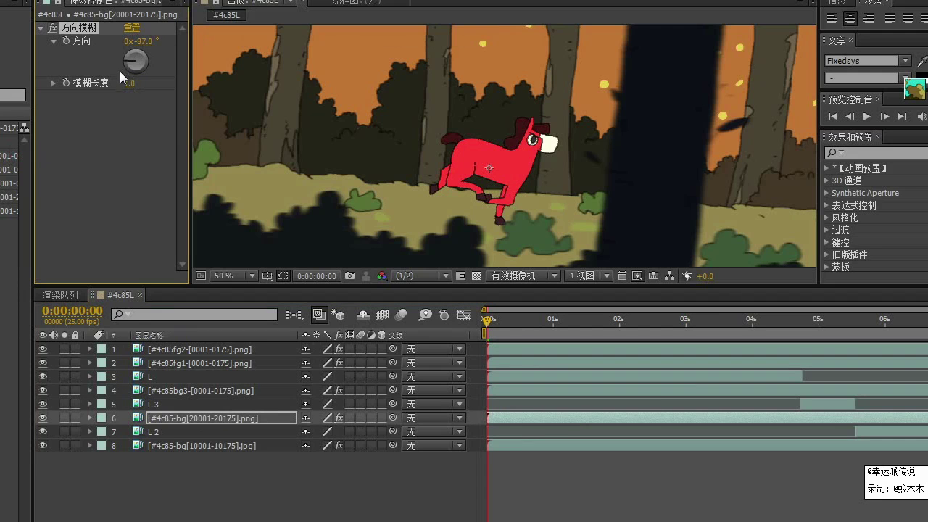
{"action": "left_click", "coordinate": [196, 445]}
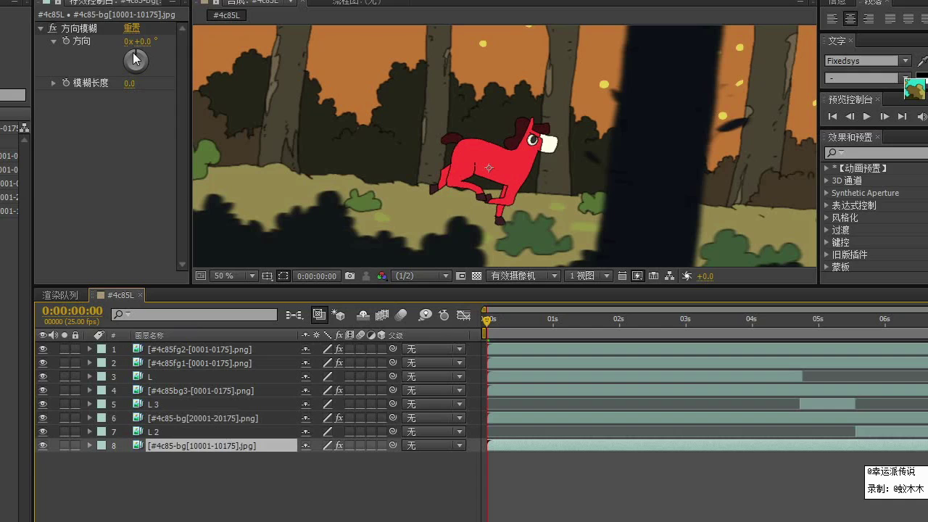
{"action": "left_click_drag", "start_coordinate": [134, 58], "coordinate": [123, 63]}
{"action": "left_click", "coordinate": [129, 83]}
{"action": "type", "text": "0."}
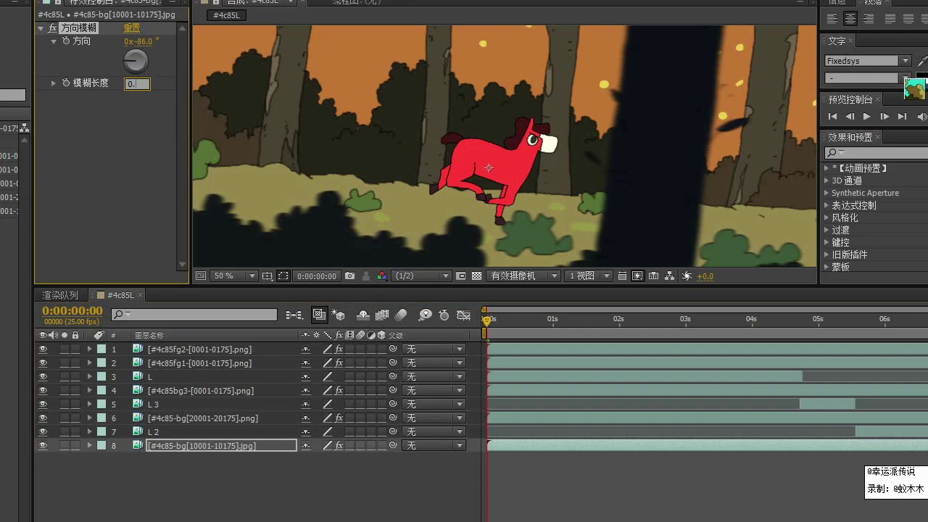
{"action": "type", "text": "5"}
{"action": "key", "text": "Return"}
{"action": "key", "text": "comma"}
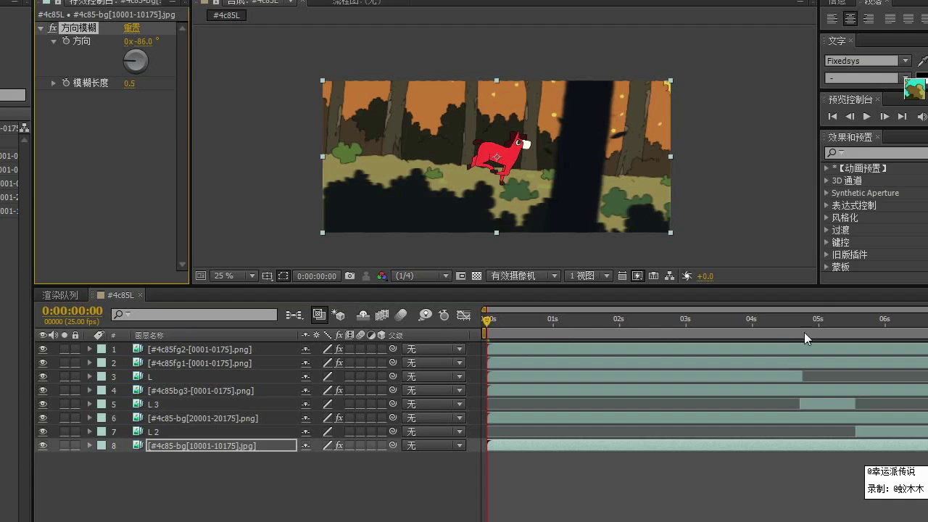
{"action": "left_click_drag", "start_coordinate": [821, 320], "coordinate": [921, 320]}
{"action": "scroll", "coordinate": [580, 136], "scroll_direction": "up", "scroll_amount": 2}
{"action": "scroll", "coordinate": [583, 141], "scroll_direction": "down", "scroll_amount": 2}
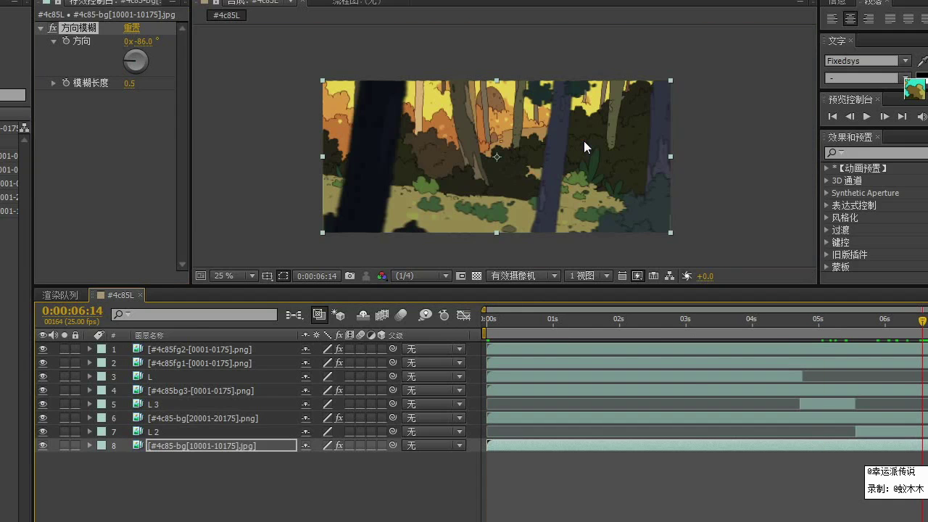
{"action": "left_click", "coordinate": [888, 323]}
{"action": "left_click_drag", "start_coordinate": [888, 323], "coordinate": [797, 324]}
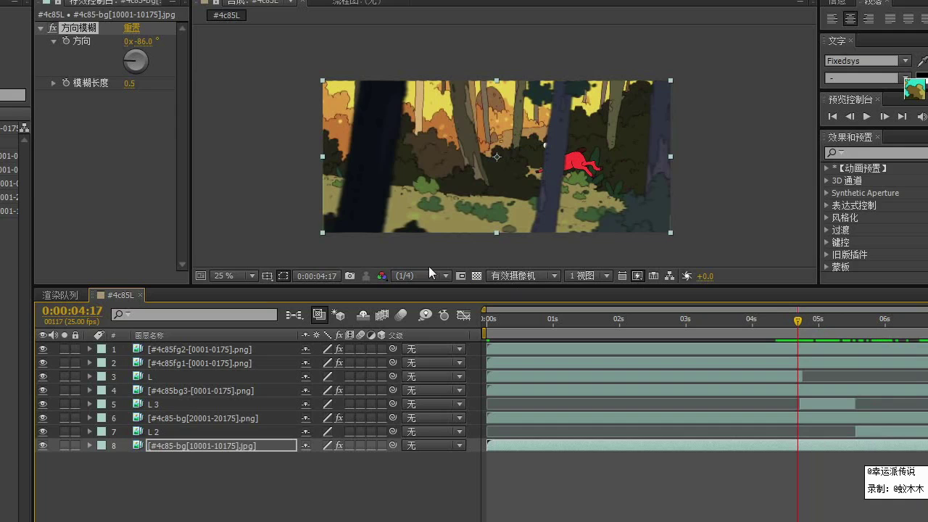
{"action": "left_click", "coordinate": [183, 419], "text": "ctrl"}
{"action": "left_click", "coordinate": [184, 391], "text": "ctrl"}
{"action": "left_click", "coordinate": [193, 362], "text": "ctrl"}
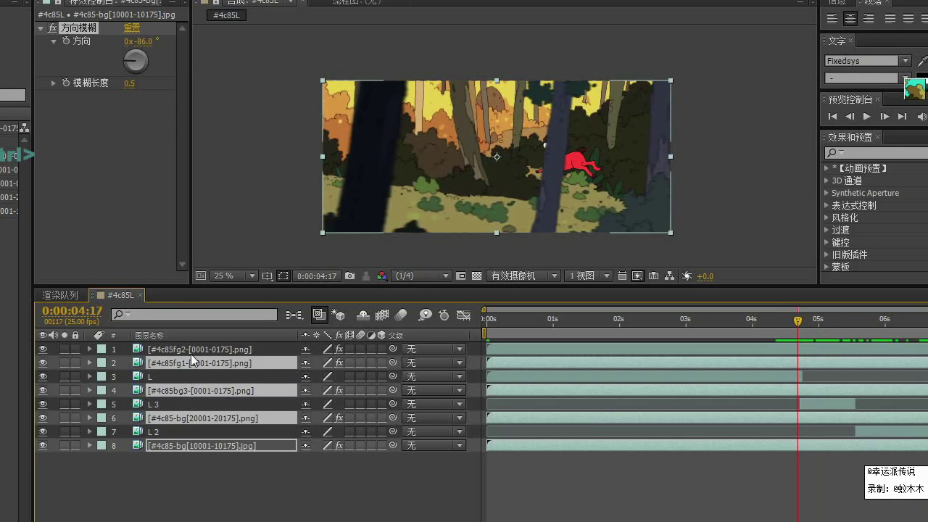
{"action": "left_click", "coordinate": [191, 348], "text": "ctrl"}
{"action": "left_click", "coordinate": [66, 82]}
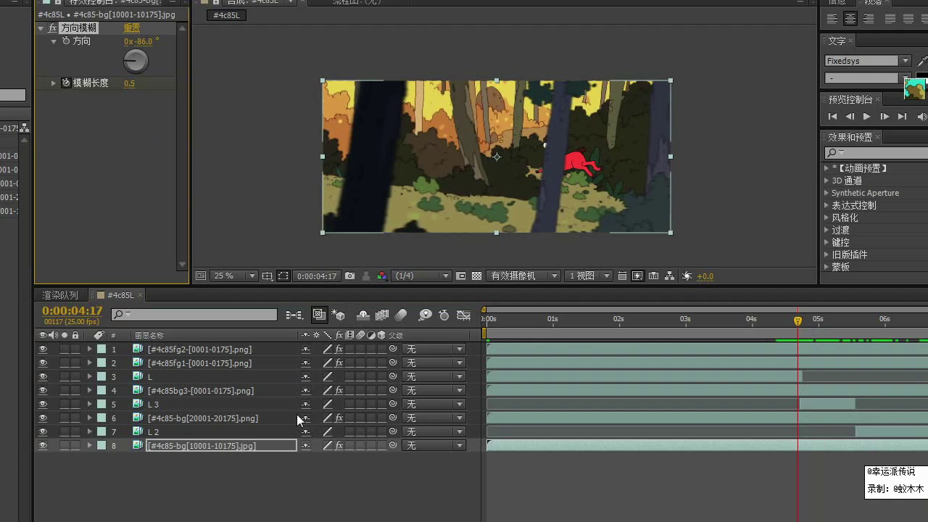
- Select the five blurred layers and check which of them have keyframed properties
{"action": "left_click", "coordinate": [239, 420], "text": "ctrl"}
{"action": "left_click", "coordinate": [232, 391], "text": "ctrl"}
{"action": "left_click", "coordinate": [233, 362], "text": "ctrl"}
{"action": "left_click", "coordinate": [234, 350], "text": "ctrl"}
{"action": "key", "text": "u"}
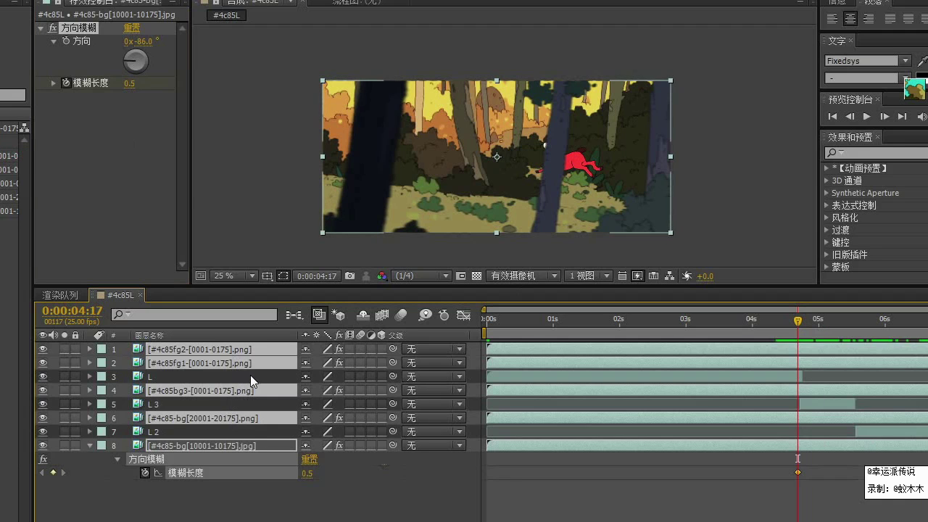
{"action": "left_click", "coordinate": [237, 417]}
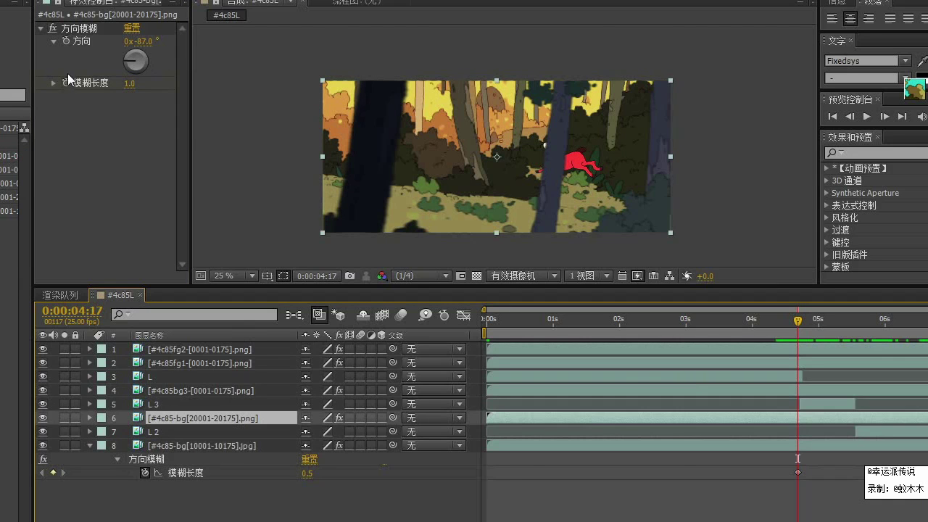
{"action": "left_click", "coordinate": [229, 391]}
{"action": "left_click", "coordinate": [66, 83]}
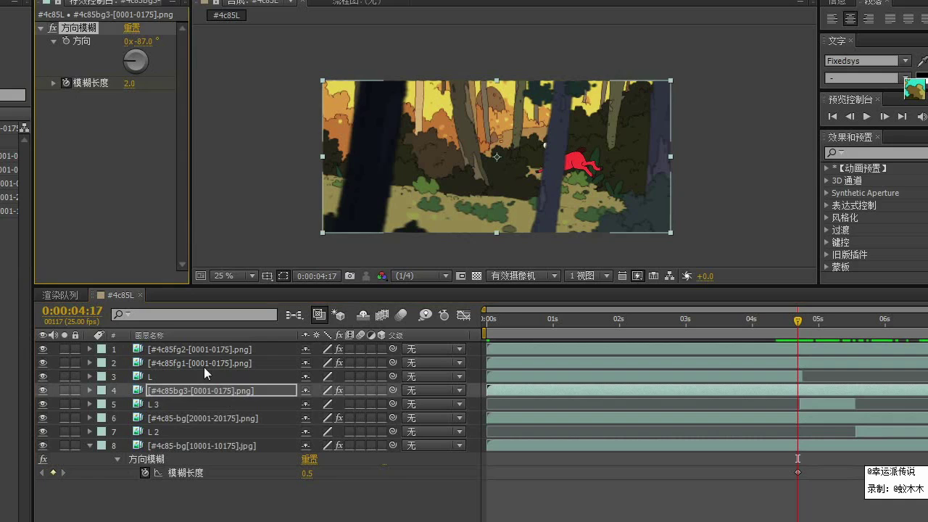
{"action": "left_click", "coordinate": [204, 365]}
{"action": "left_click", "coordinate": [66, 83]}
{"action": "left_click", "coordinate": [208, 350]}
{"action": "left_click", "coordinate": [78, 82]}
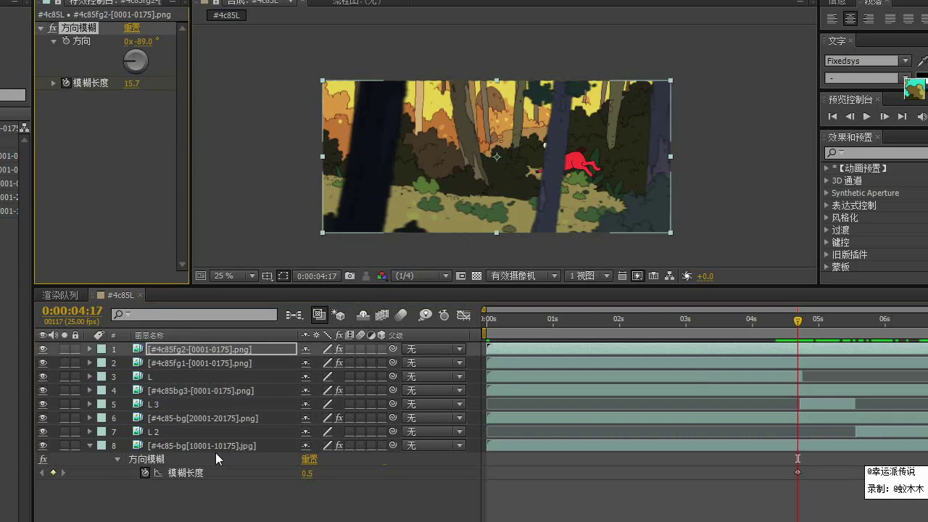
- Reveal the keyframed properties of all layers and return to the start of the composition
{"action": "key", "text": "ctrl+a"}
{"action": "left_click_drag", "start_coordinate": [229, 500], "coordinate": [205, 349]}
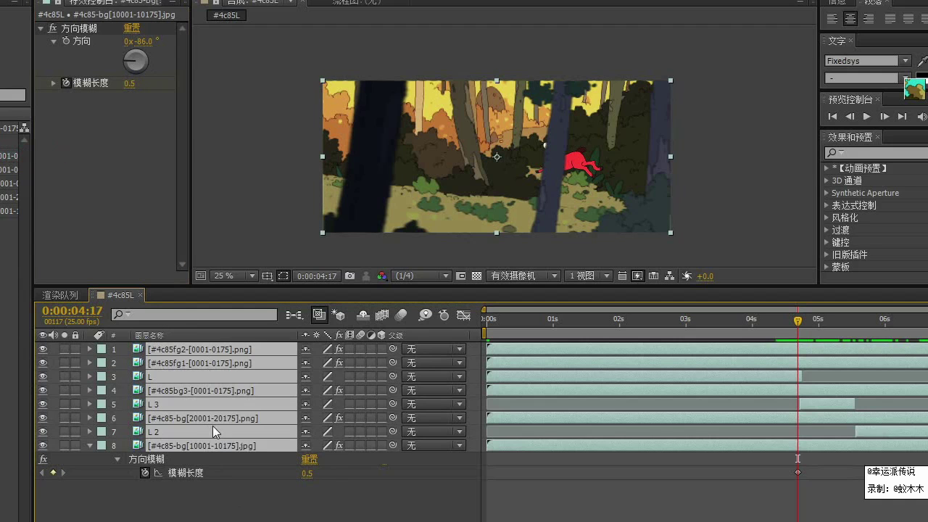
{"action": "key", "text": "u"}
{"action": "key", "text": "u"}
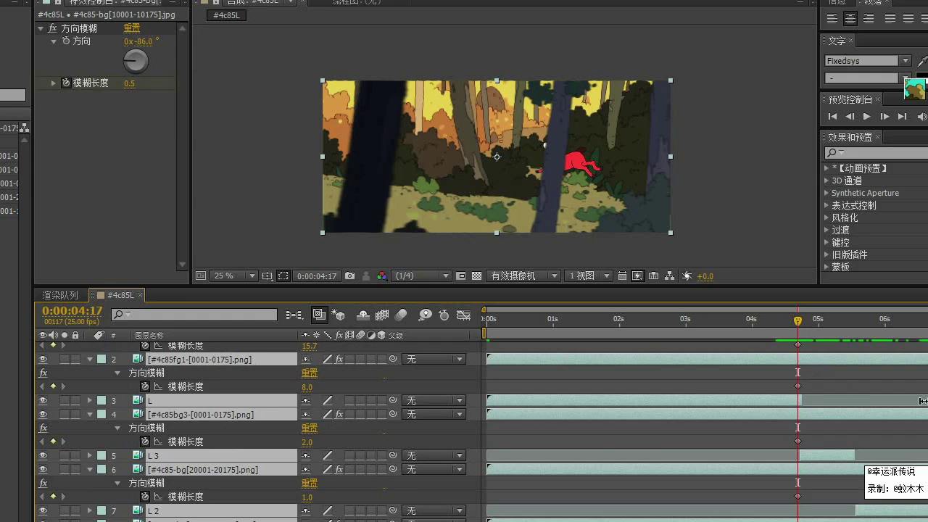
{"action": "scroll", "coordinate": [565, 432], "scroll_direction": "up", "scroll_amount": 1}
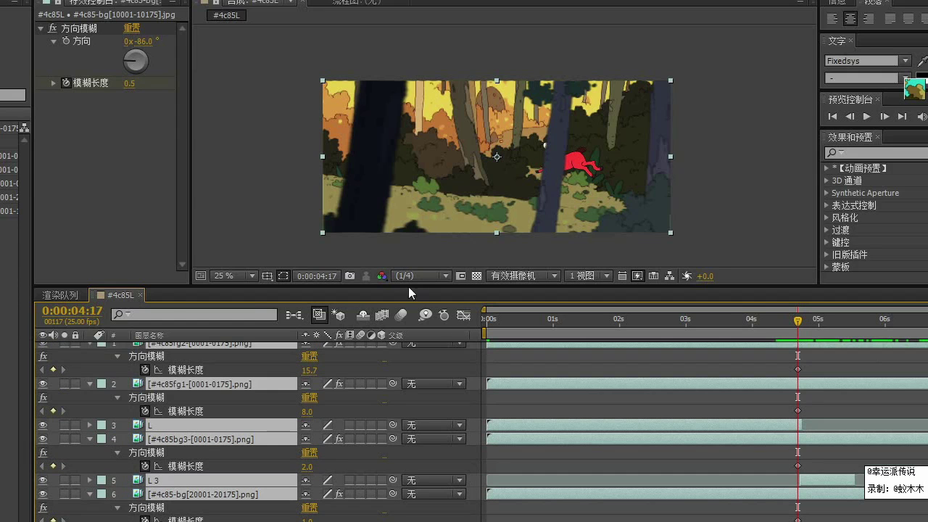
{"action": "mouse_move", "coordinate": [481, 376]}
{"action": "left_mouse_down"}
{"action": "mouse_move", "coordinate": [509, 372]}
{"action": "mouse_move", "coordinate": [483, 369]}
{"action": "left_mouse_up"}
{"action": "left_click", "coordinate": [478, 323]}
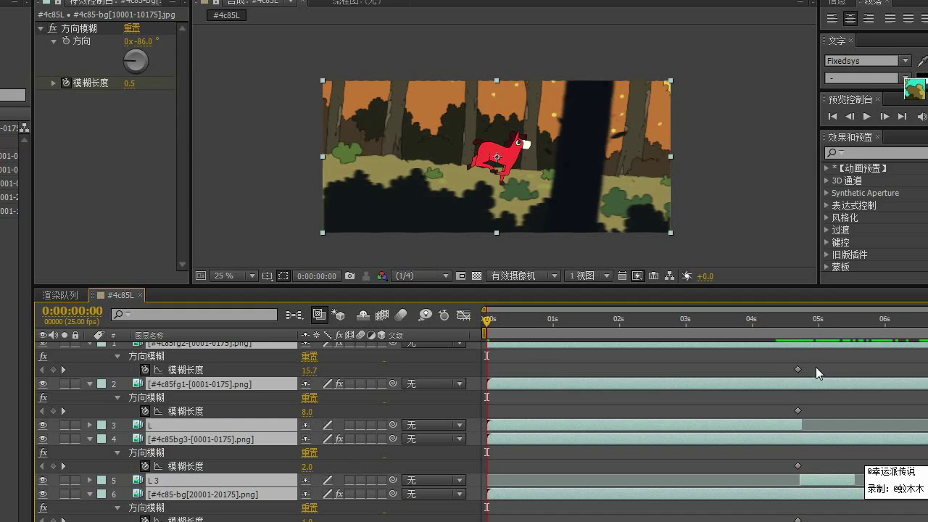
- Select the blur length keyframes of all five blurred layers, move them to about 0:00:03:18 and play the result
{"action": "left_click_drag", "start_coordinate": [819, 362], "coordinate": [782, 519]}
{"action": "scroll", "coordinate": [787, 449], "scroll_direction": "up", "scroll_amount": 2}
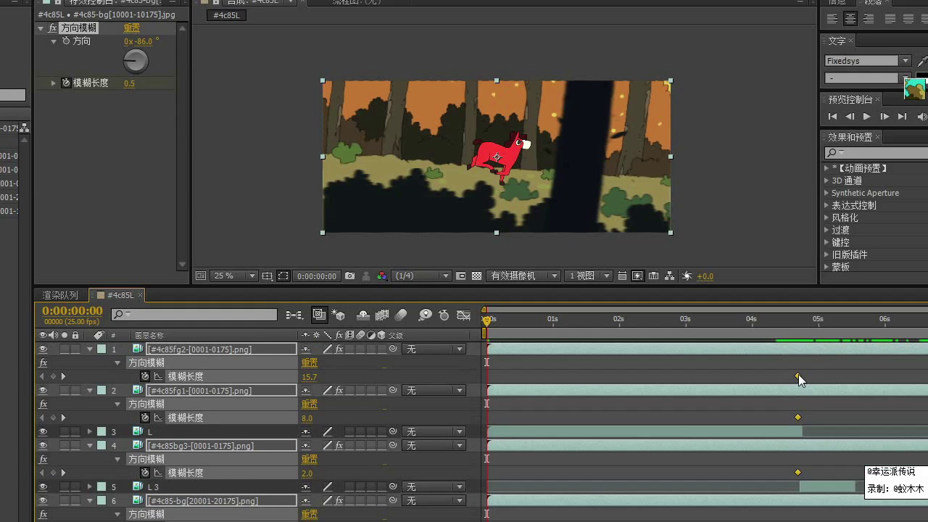
{"action": "key", "text": "Delete"}
{"action": "left_click_drag", "start_coordinate": [734, 326], "coordinate": [658, 339]}
{"action": "key", "text": "space"}
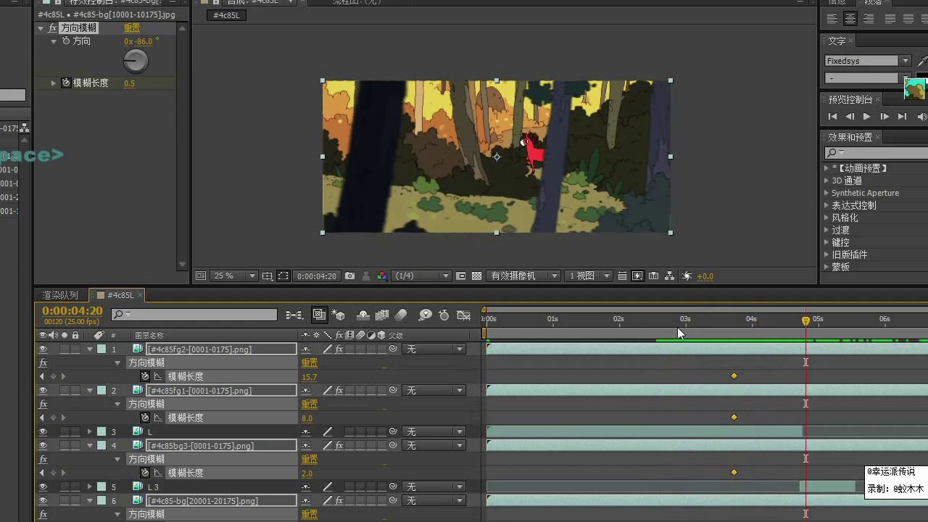
- Review the motion around three seconds and move the selected blur length keyframes to 0:00:03:00
{"action": "left_click", "coordinate": [660, 332]}
{"action": "key", "text": "space"}
{"action": "left_click", "coordinate": [671, 324]}
{"action": "left_click_drag", "start_coordinate": [706, 321], "coordinate": [686, 321]}
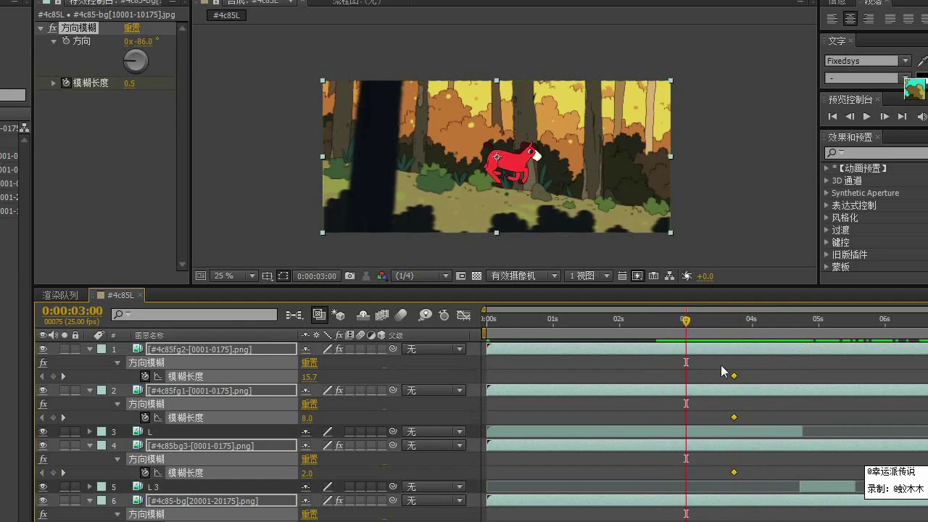
{"action": "left_click_drag", "start_coordinate": [734, 376], "coordinate": [689, 376]}
- Set the blur length of all five blurred layers to 0.0 at 0:00:04:14
{"action": "left_click", "coordinate": [790, 326]}
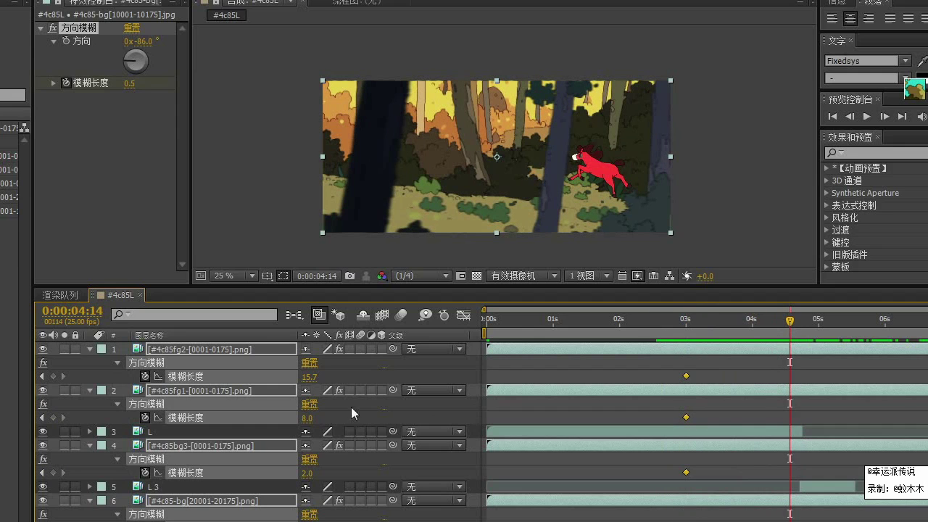
{"action": "left_click", "coordinate": [132, 83]}
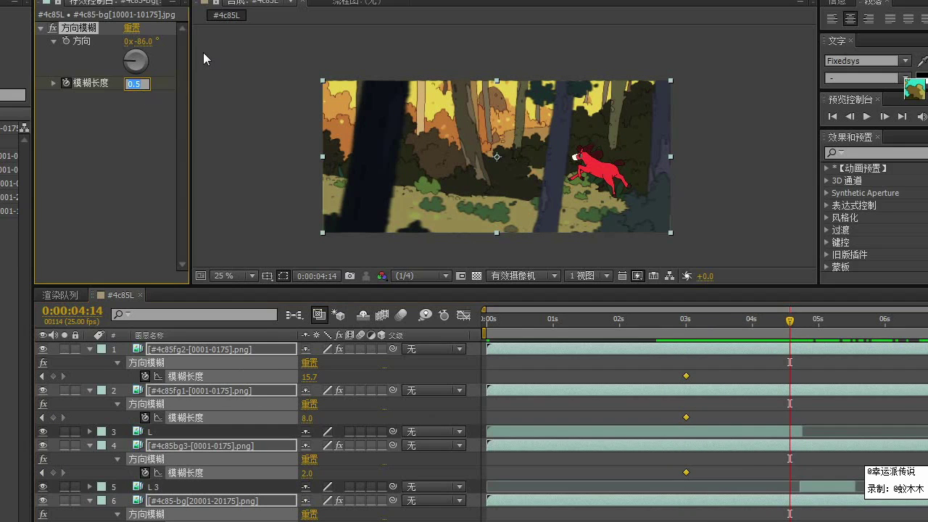
{"action": "type", "text": "0"}
{"action": "key", "text": "Return"}
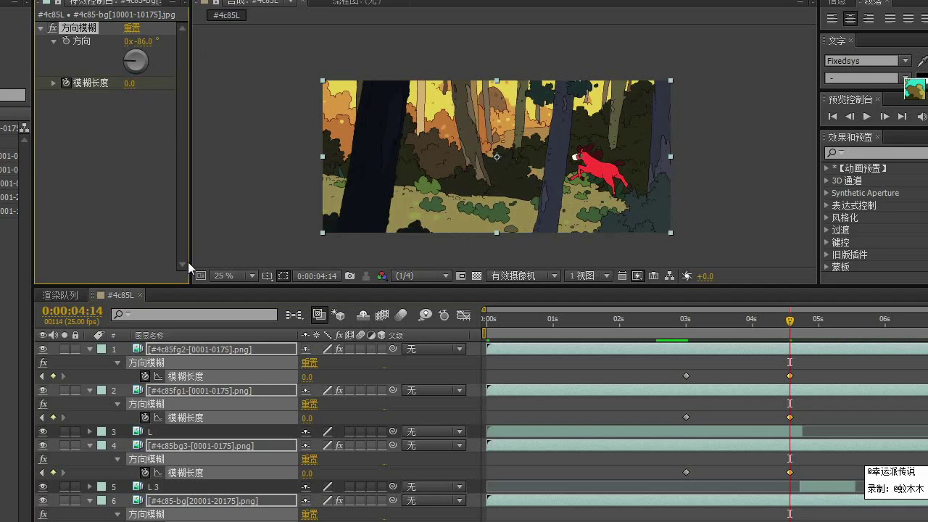
- Ease the blur length keyframes at 0:00:04:14 on the five blurred layers, checking their curves in the Graph Editor
{"action": "left_click_drag", "start_coordinate": [790, 326], "coordinate": [782, 319]}
{"action": "left_click", "coordinate": [463, 316]}
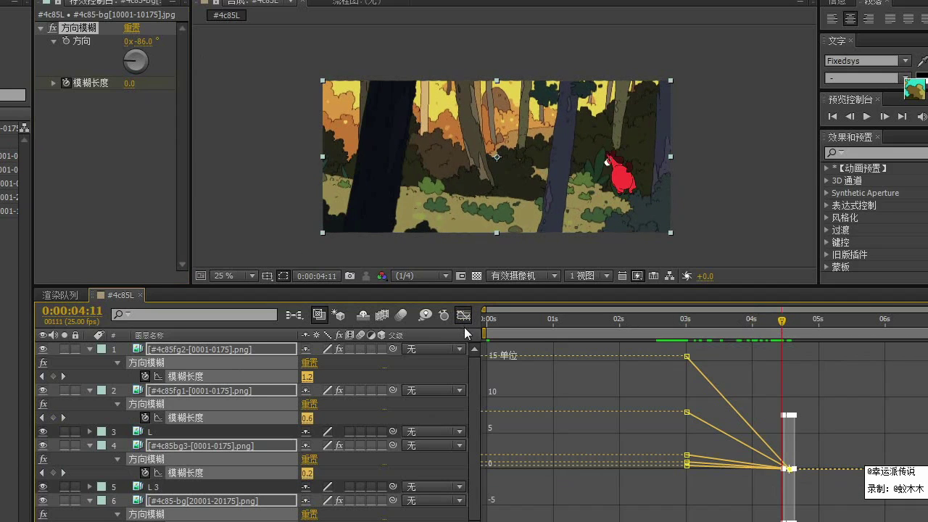
{"action": "left_click_drag", "start_coordinate": [837, 444], "coordinate": [768, 488]}
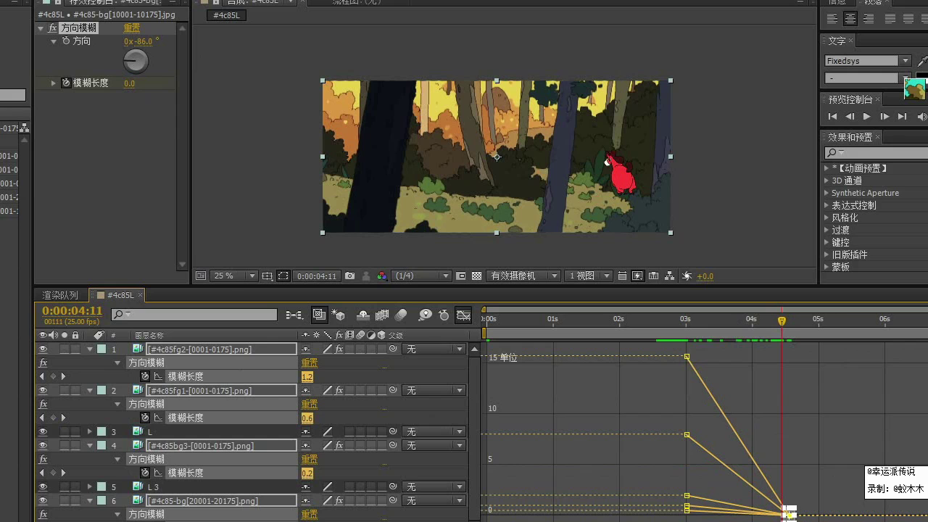
{"action": "key", "text": "F9"}
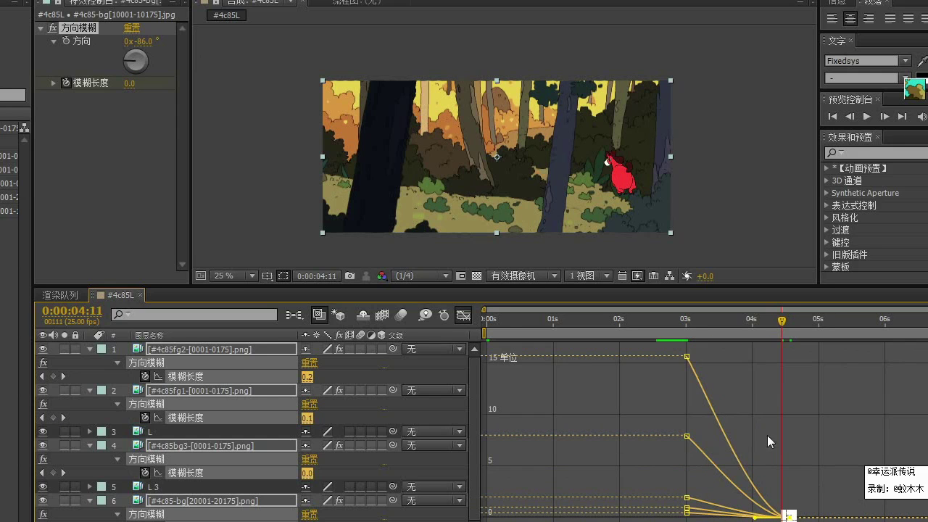
{"action": "left_click", "coordinate": [463, 315]}
- Preview the eased blur fade-out from just before 0:00:03:00
{"action": "left_click", "coordinate": [667, 320]}
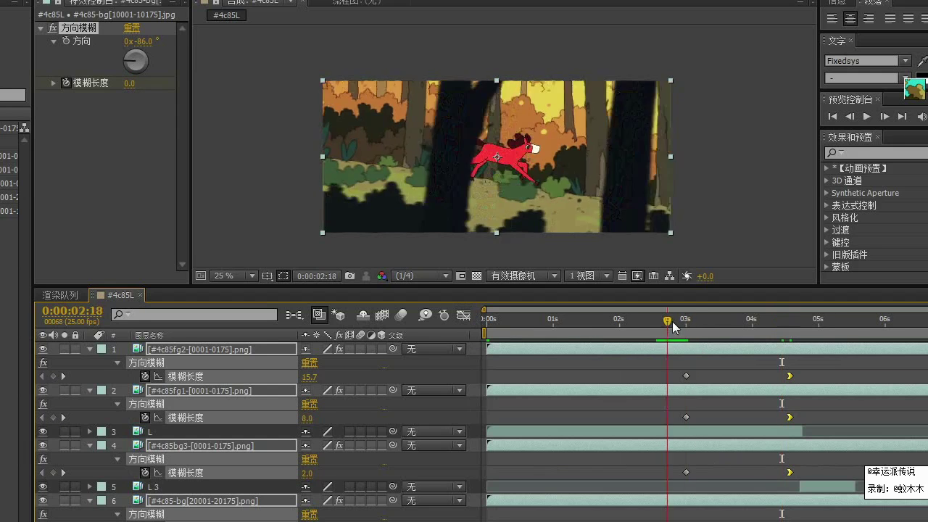
{"action": "key", "text": "space"}
{"action": "left_click", "coordinate": [662, 320]}
{"action": "key", "text": "space"}
{"action": "key", "text": "space"}
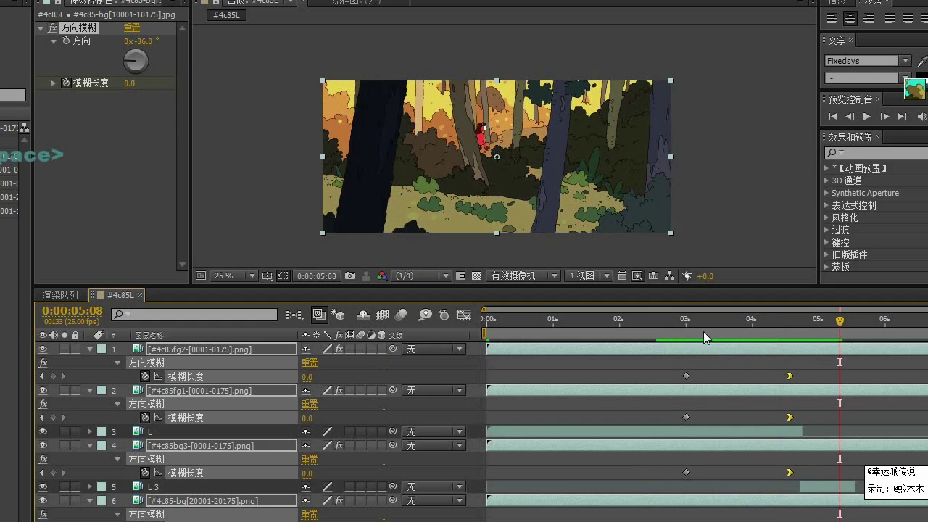
- Preview the blur fade-out again from just before 0:00:03:00
{"action": "left_click", "coordinate": [665, 320]}
{"action": "key", "text": "space"}
{"action": "key", "text": "space"}
{"action": "left_click_drag", "start_coordinate": [710, 322], "coordinate": [680, 322]}
{"action": "key", "text": "space"}
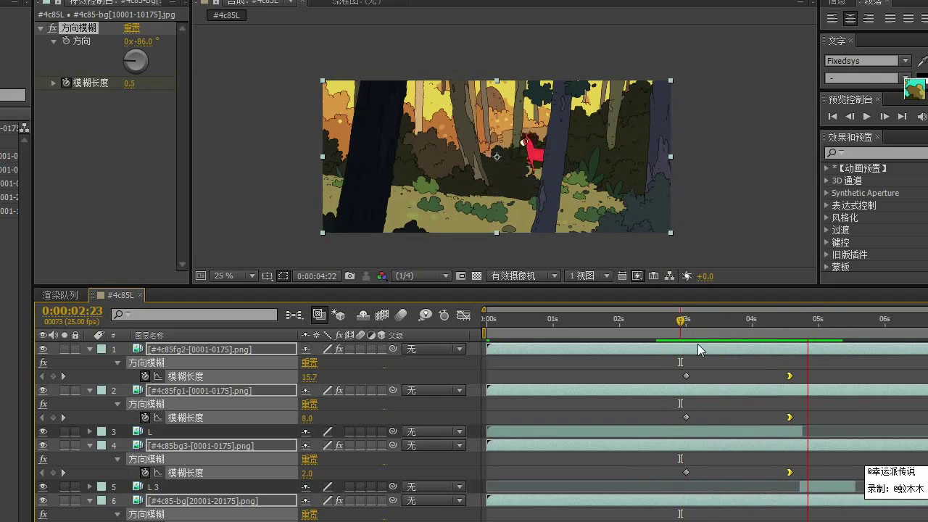
{"action": "key", "text": "space"}
- Collapse the keyframed properties of all layers and save the project
{"action": "key", "text": "ctrl+a"}
{"action": "key", "text": "u"}
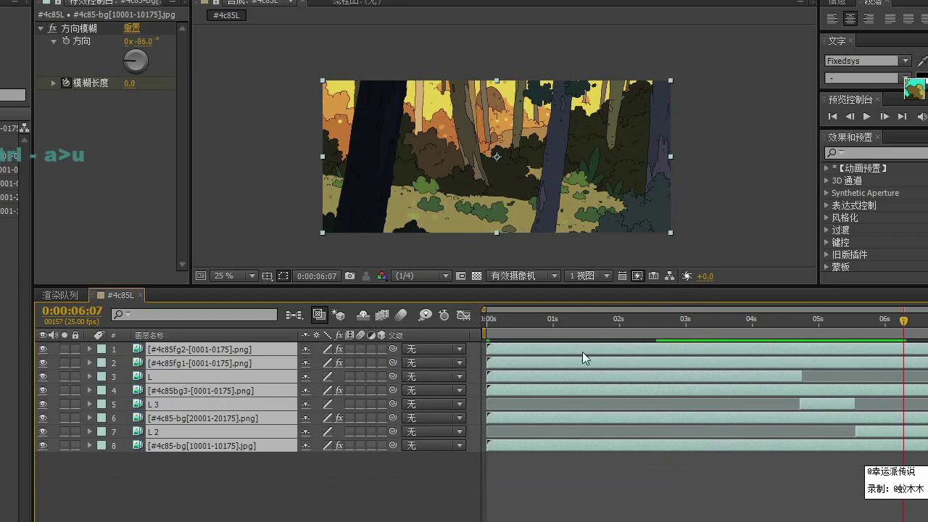
{"action": "left_click", "coordinate": [692, 482]}
{"action": "key", "text": "ctrl+s"}
- Add a Brightness & Contrast (亮度与对比度) effect and a Hue/Saturation (色相位/饱和度) effect to horse layer L
{"action": "left_click", "coordinate": [788, 322]}
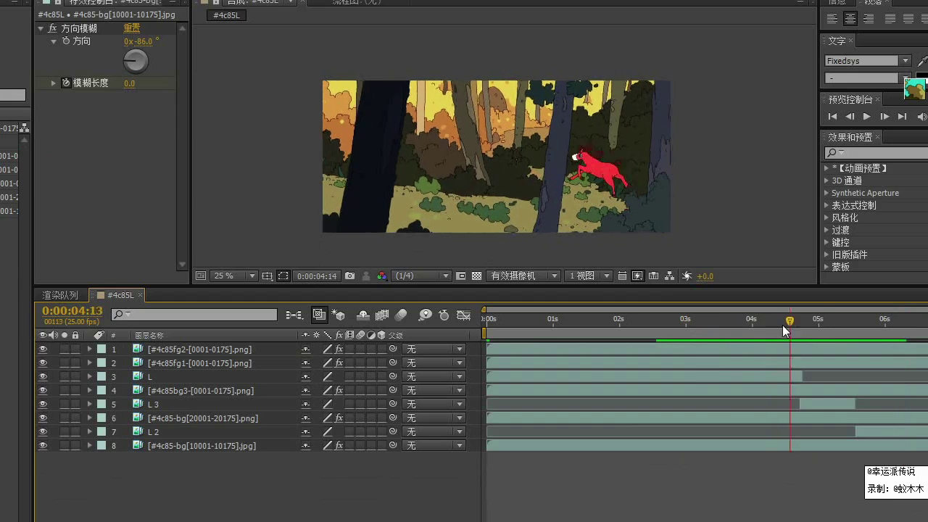
{"action": "key", "text": "space"}
{"action": "left_click", "coordinate": [790, 376]}
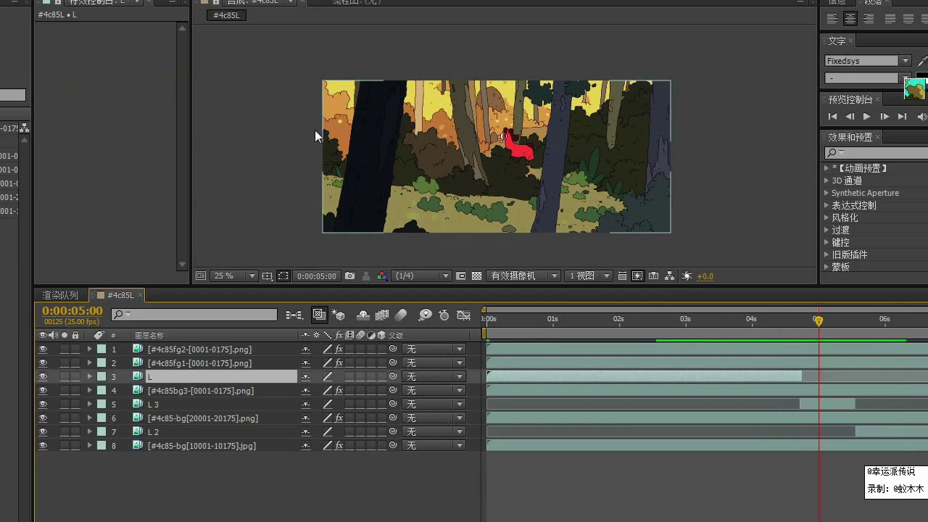
{"action": "left_click", "coordinate": [111, 0]}
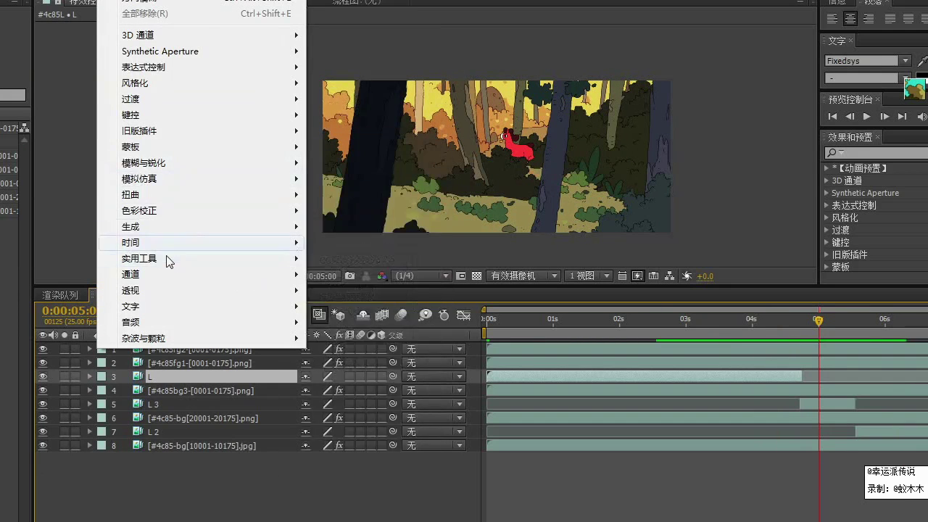
{"action": "mouse_move", "coordinate": [201, 216]}
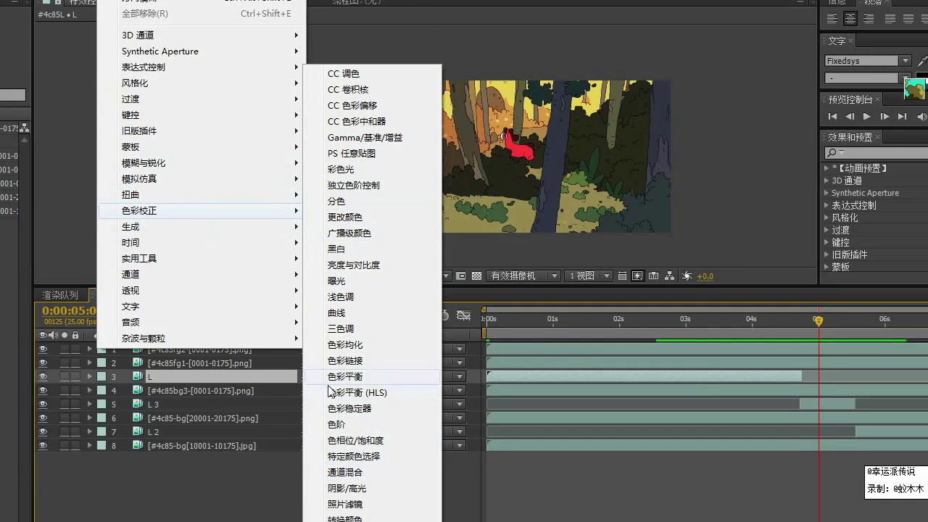
{"action": "left_click", "coordinate": [348, 265]}
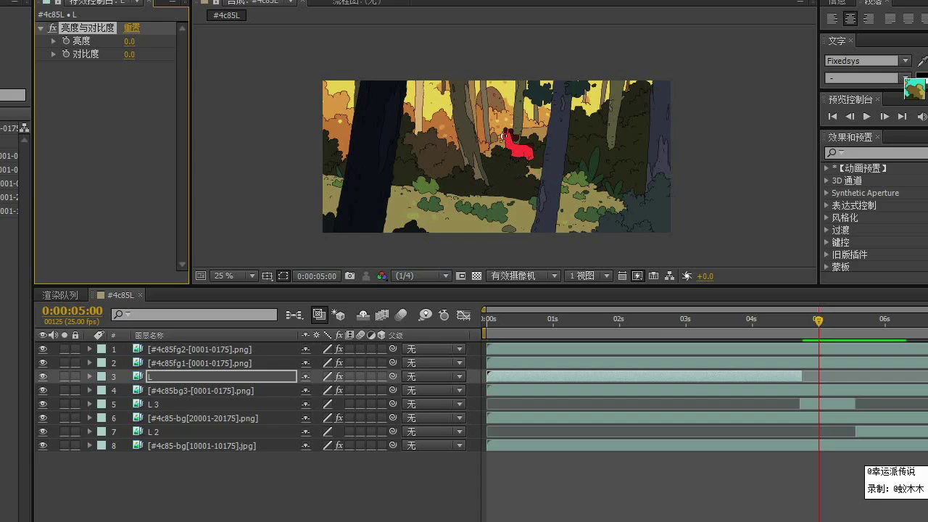
{"action": "left_click", "coordinate": [77, 0]}
{"action": "mouse_move", "coordinate": [115, 0]}
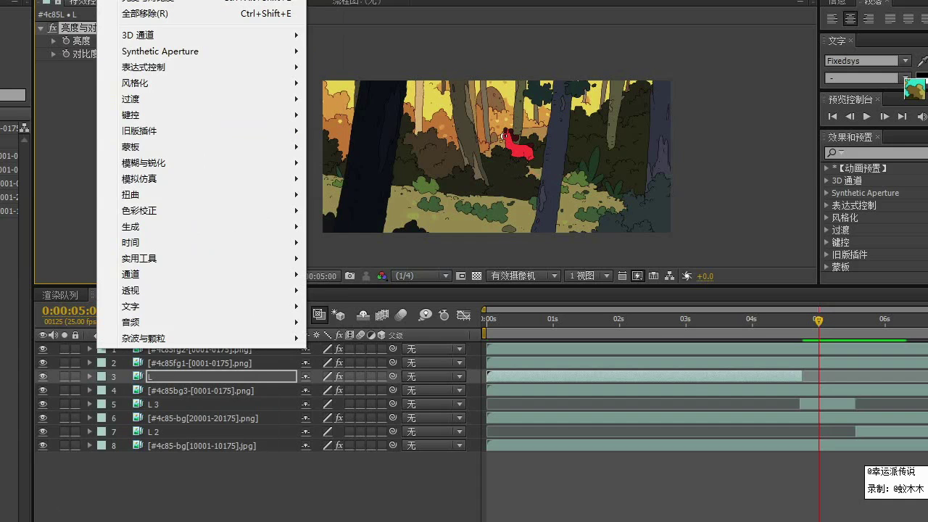
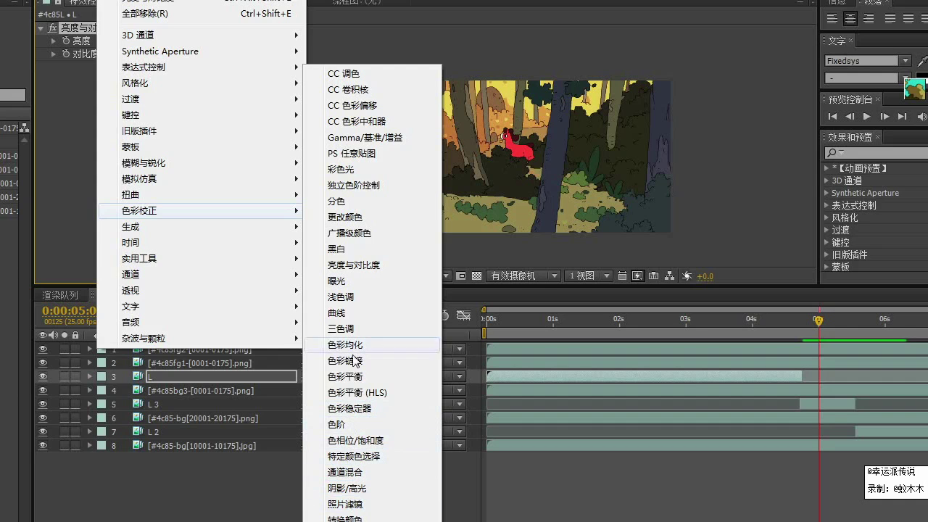
{"action": "left_click", "coordinate": [355, 440]}
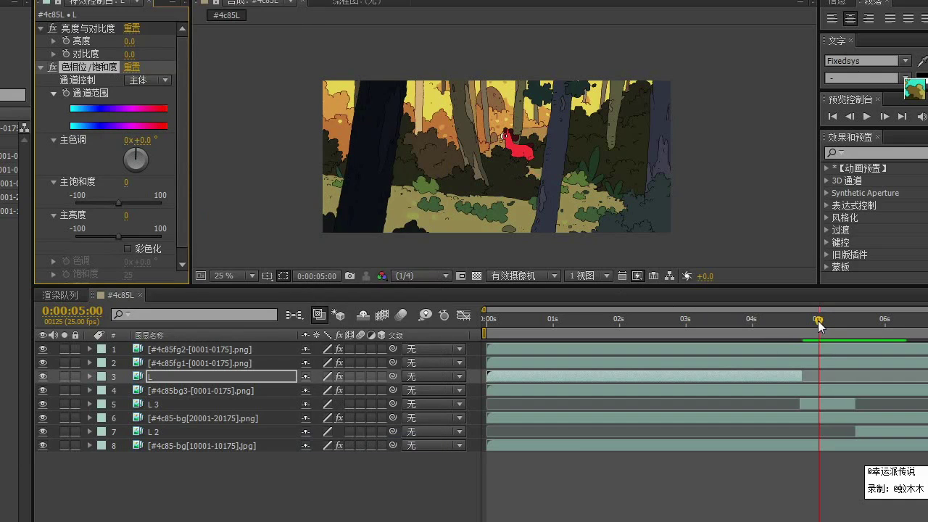
- Extend layer L past 0:00:06:02, then keyframe its main hue at +14.0° at 0:00:06:02 and +0.0° at 0:00:04:18
{"action": "left_click_drag", "start_coordinate": [818, 320], "coordinate": [891, 375]}
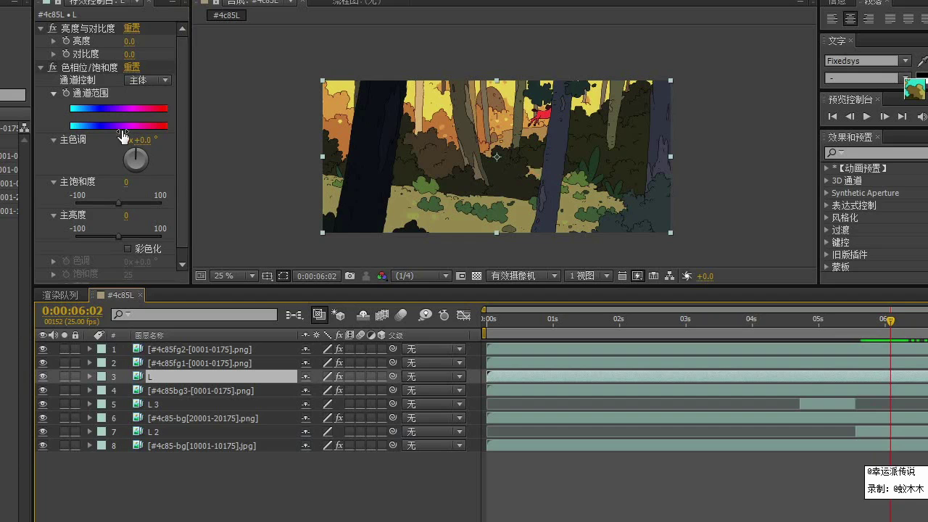
{"action": "left_click", "coordinate": [137, 150]}
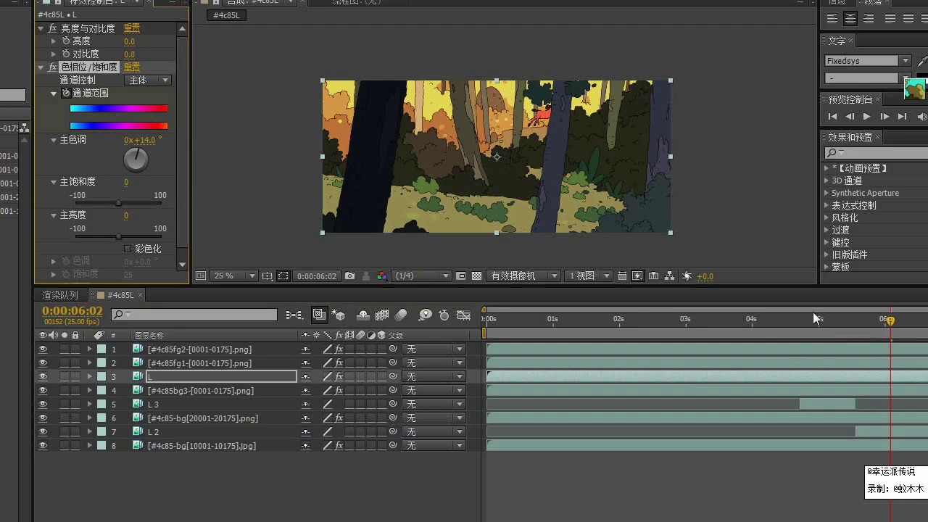
{"action": "left_click_drag", "start_coordinate": [891, 330], "coordinate": [798, 330]}
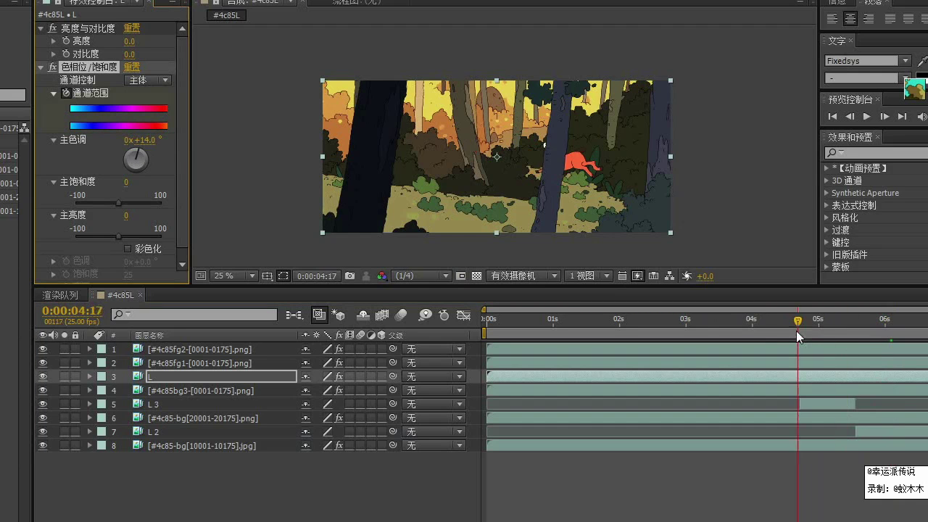
{"action": "left_click", "coordinate": [142, 140]}
{"action": "key", "text": "space"}
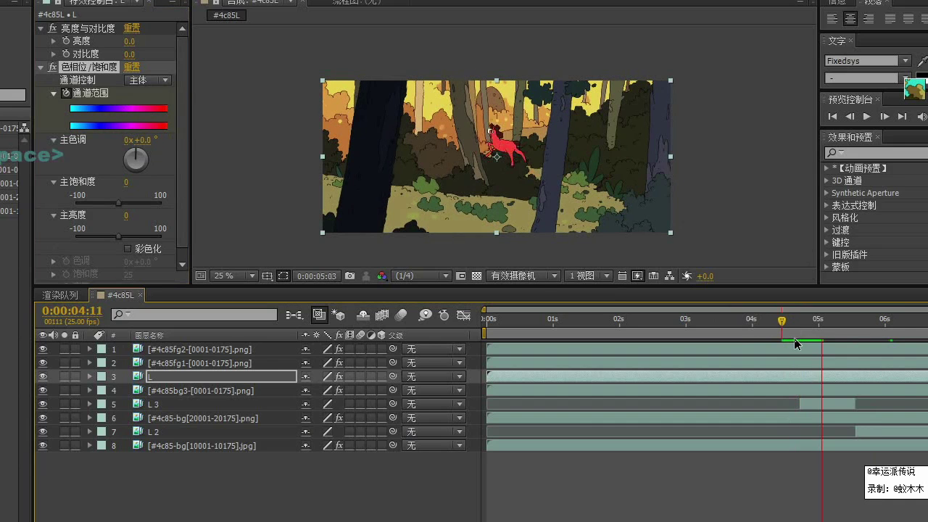
- Trim the end of layer L back to 0:00:04:18
{"action": "left_click", "coordinate": [800, 331]}
{"action": "left_click", "coordinate": [780, 378]}
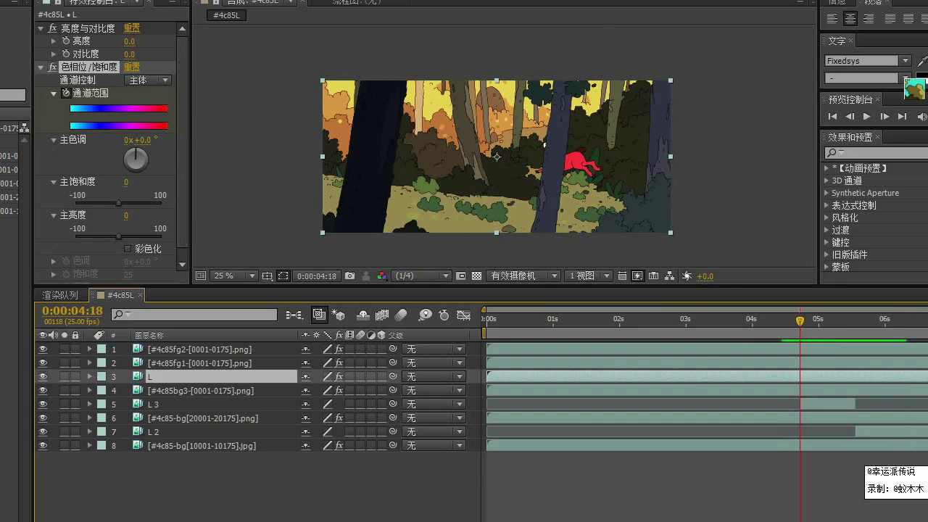
{"action": "key", "text": "alt+]"}
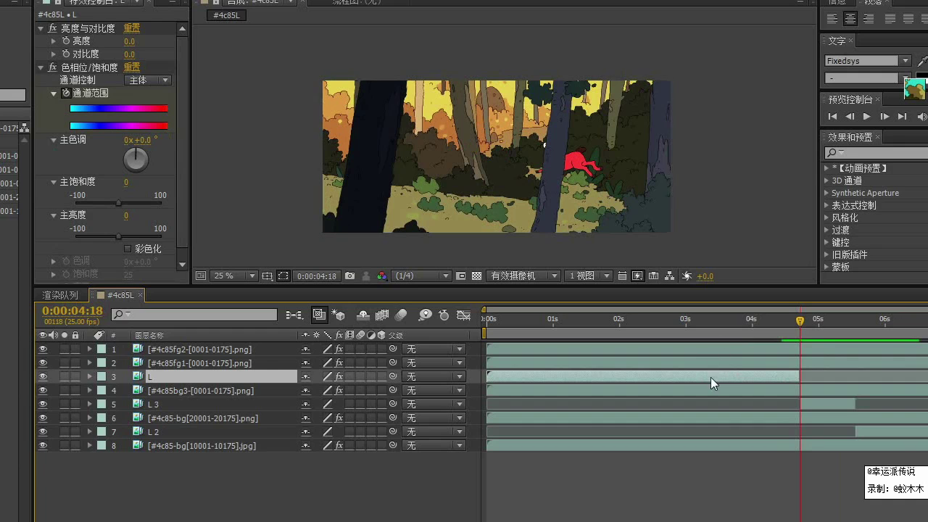
- Reveal layer L's keyframes and copy its Hue/Saturation effect to layers L 3 and L 2
{"action": "key", "text": "u"}
{"action": "left_click", "coordinate": [889, 402]}
{"action": "left_click", "coordinate": [810, 438]}
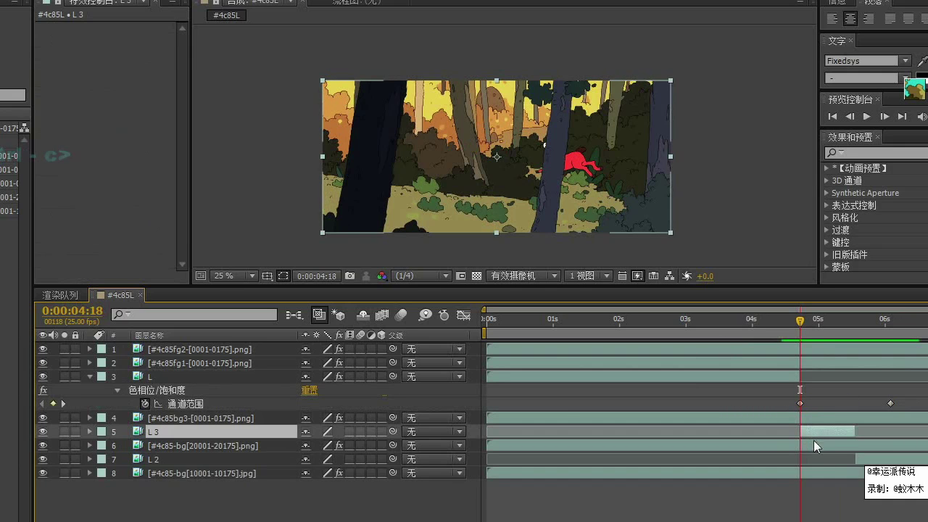
{"action": "left_click", "coordinate": [858, 461]}
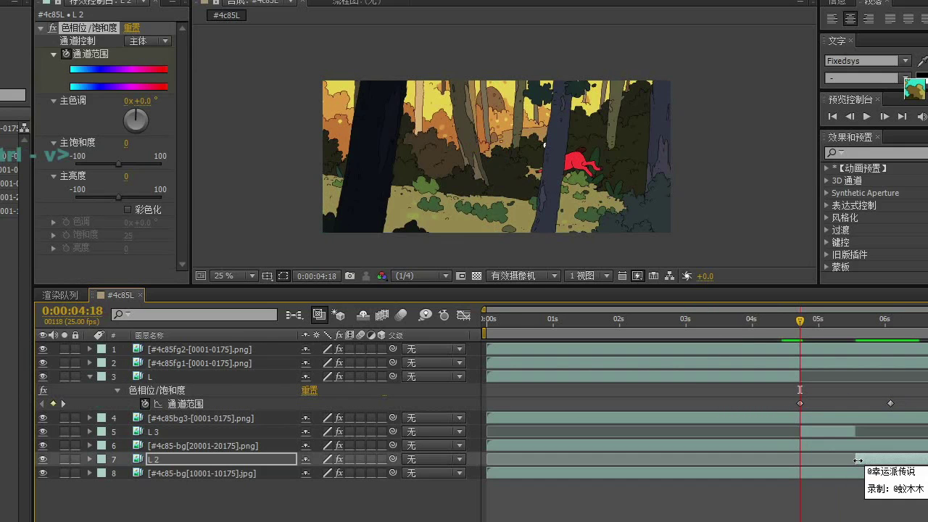
- Keyframe layer L's main hue at +5.0° at 0:00:00:00 and preview the color shift
{"action": "left_click_drag", "start_coordinate": [797, 323], "coordinate": [484, 308]}
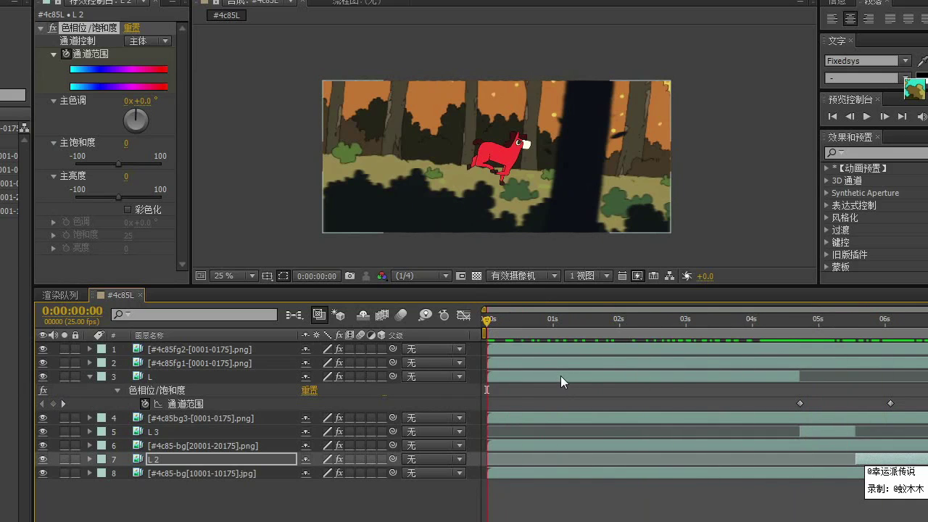
{"action": "left_click", "coordinate": [559, 376]}
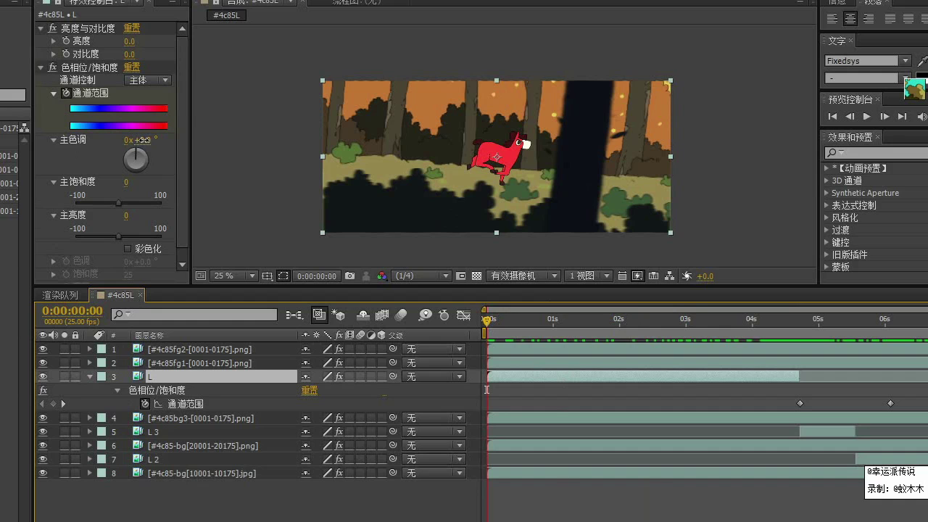
{"action": "left_click_drag", "start_coordinate": [145, 140], "coordinate": [147, 147]}
{"action": "left_click", "coordinate": [141, 141]}
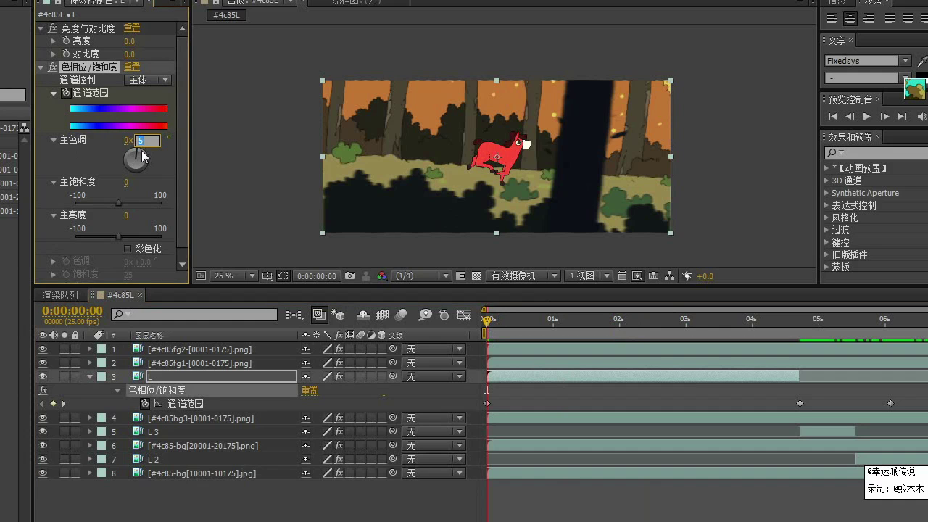
{"action": "key", "text": "Return"}
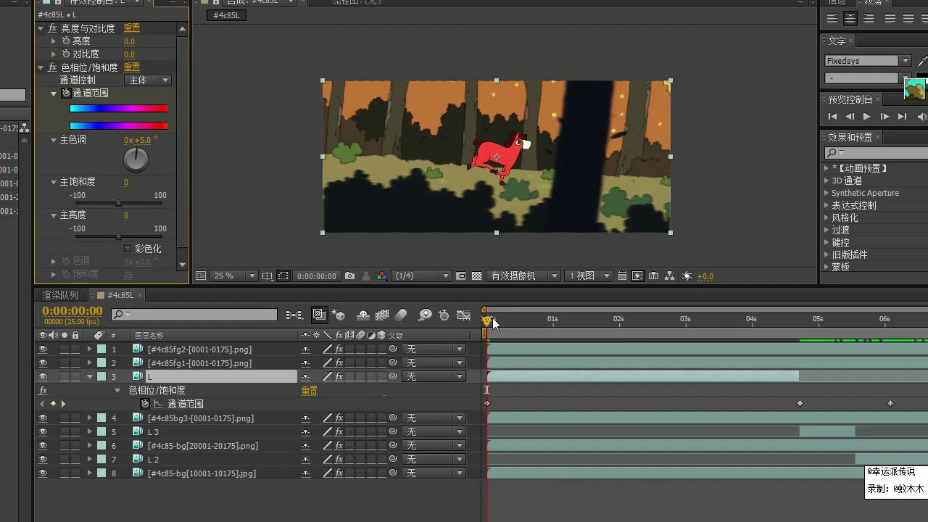
{"action": "left_click_drag", "start_coordinate": [491, 322], "coordinate": [746, 322]}
{"action": "key", "text": "space"}
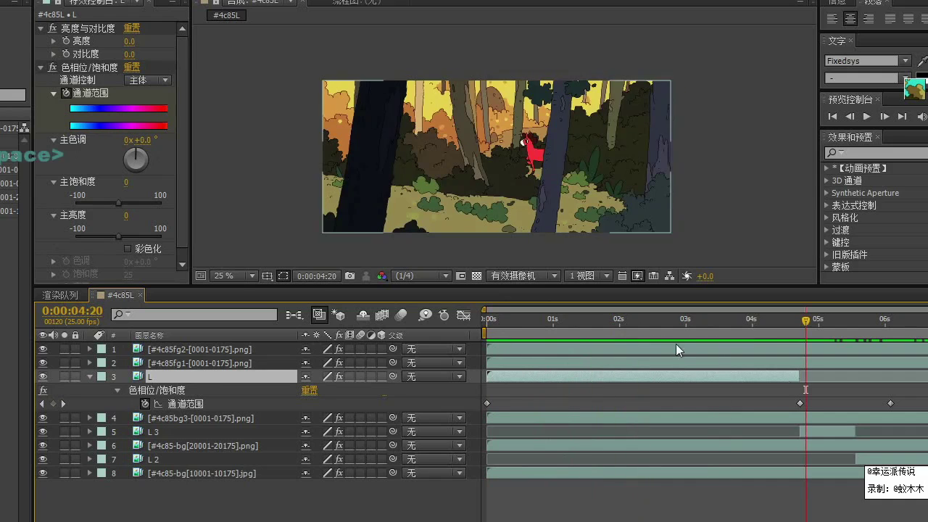
- Try a main hue of -45.0° on layer L at 0:00:04:18 and undo it
{"action": "left_click", "coordinate": [798, 326]}
{"action": "left_click_drag", "start_coordinate": [136, 151], "coordinate": [133, 154]}
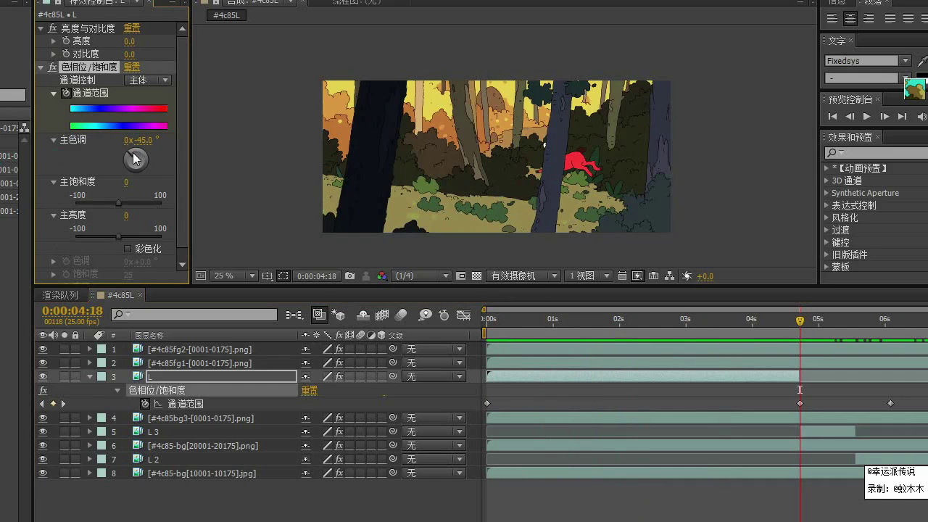
{"action": "key", "text": "ctrl+z"}
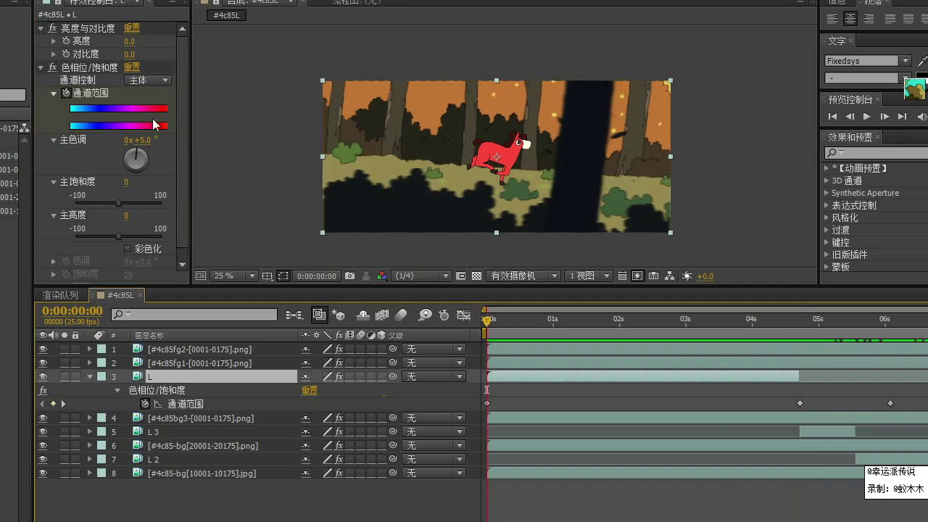
- Set layer L's brightness to -25.0 and contrast to -13.0, then collapse the layer's properties
{"action": "mouse_move", "coordinate": [129, 42]}
{"action": "left_mouse_down"}
{"action": "mouse_move", "coordinate": [108, 45]}
{"action": "mouse_move", "coordinate": [125, 56]}
{"action": "left_mouse_up"}
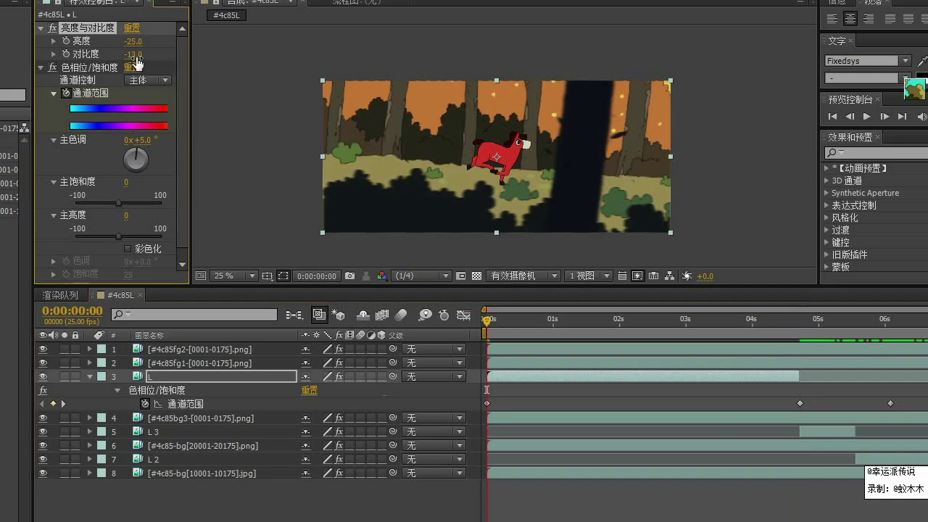
{"action": "left_click_drag", "start_coordinate": [660, 324], "coordinate": [480, 308]}
{"action": "scroll", "coordinate": [540, 142], "scroll_direction": "up", "scroll_amount": 2}
{"action": "scroll", "coordinate": [540, 141], "scroll_direction": "down", "scroll_amount": 2}
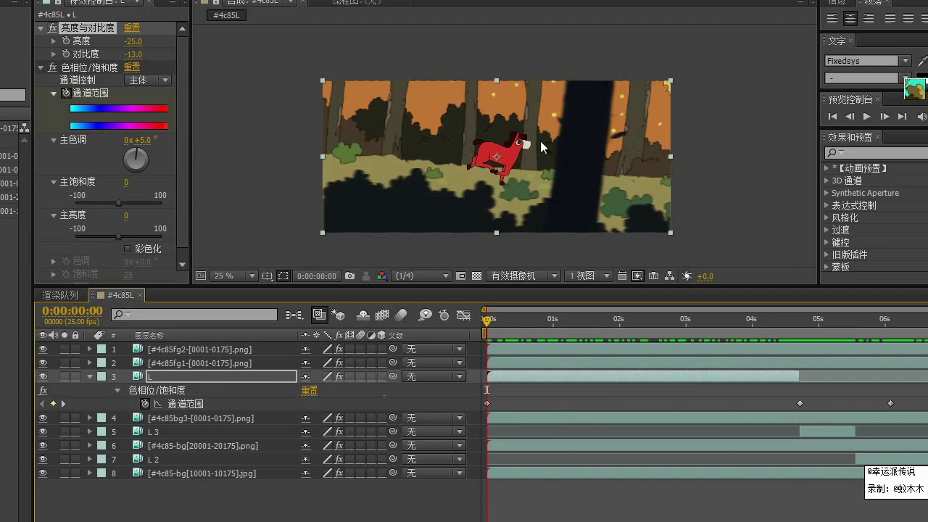
{"action": "left_click", "coordinate": [174, 491]}
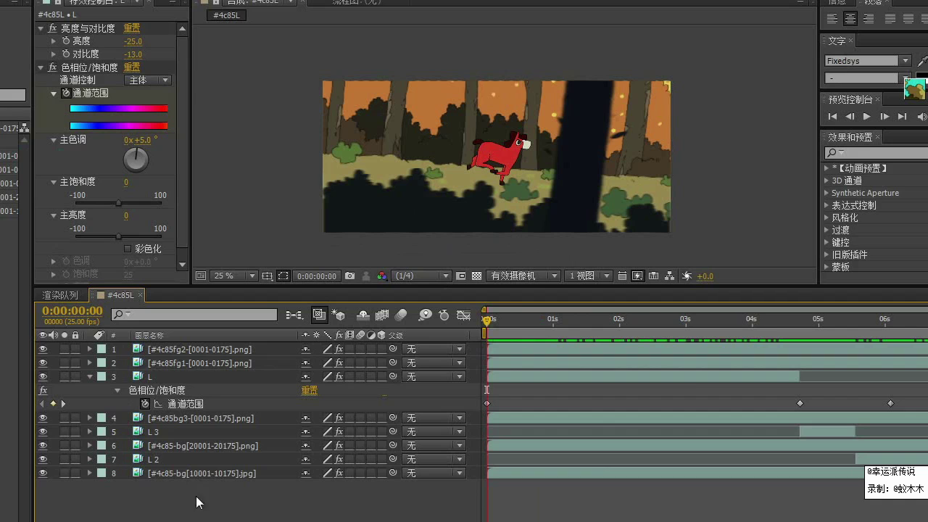
{"action": "left_click", "coordinate": [90, 376]}
- Create a 1920 x 840 px solid in a muted greyish blue above the topmost foreground layer
{"action": "left_click", "coordinate": [145, 349]}
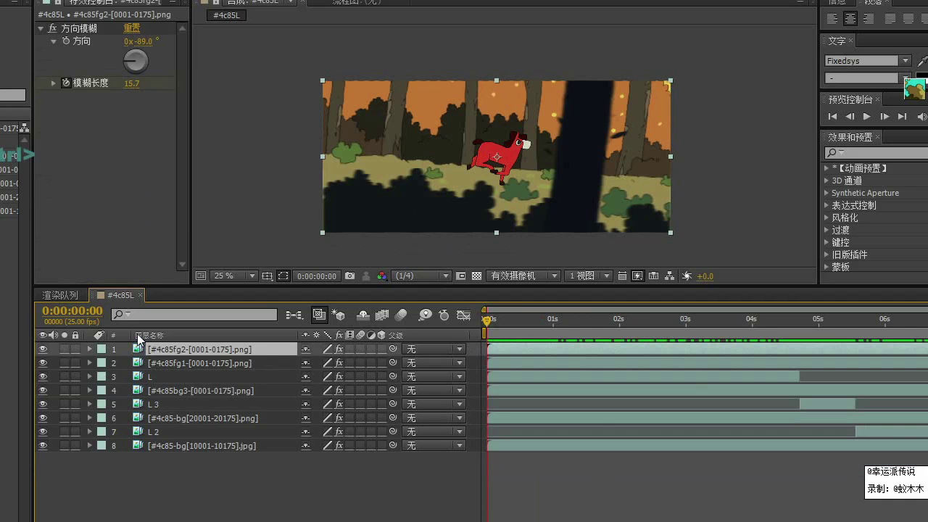
{"action": "key", "text": "ctrl+y"}
{"action": "left_click", "coordinate": [438, 352]}
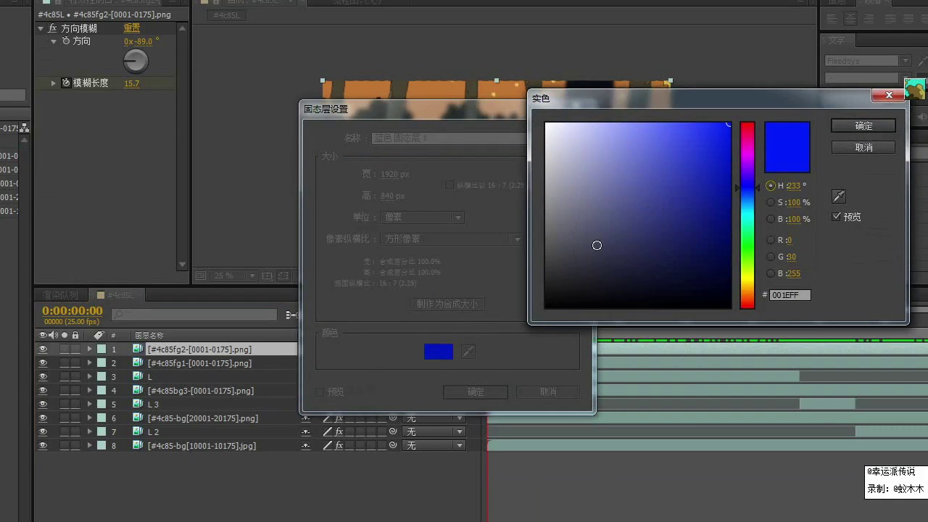
{"action": "left_click_drag", "start_coordinate": [626, 198], "coordinate": [625, 220]}
{"action": "left_click", "coordinate": [863, 126]}
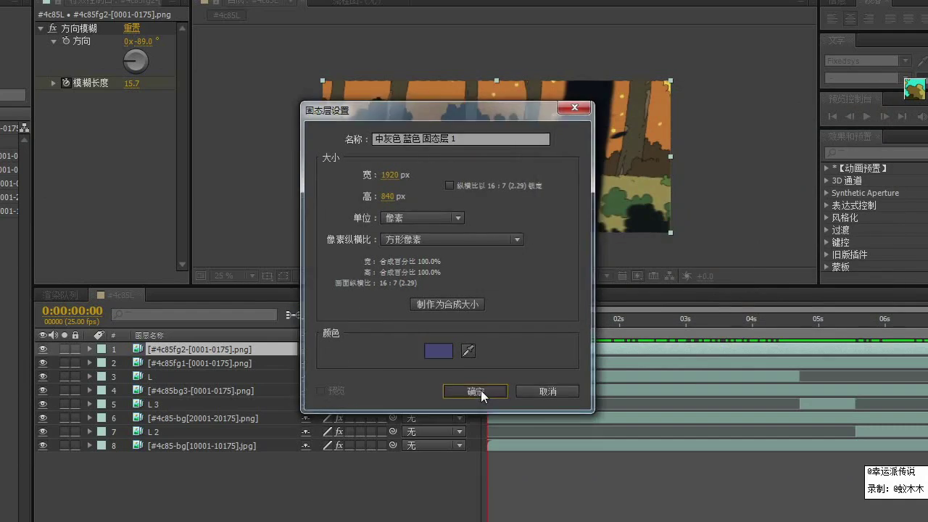
{"action": "left_click", "coordinate": [475, 392]}
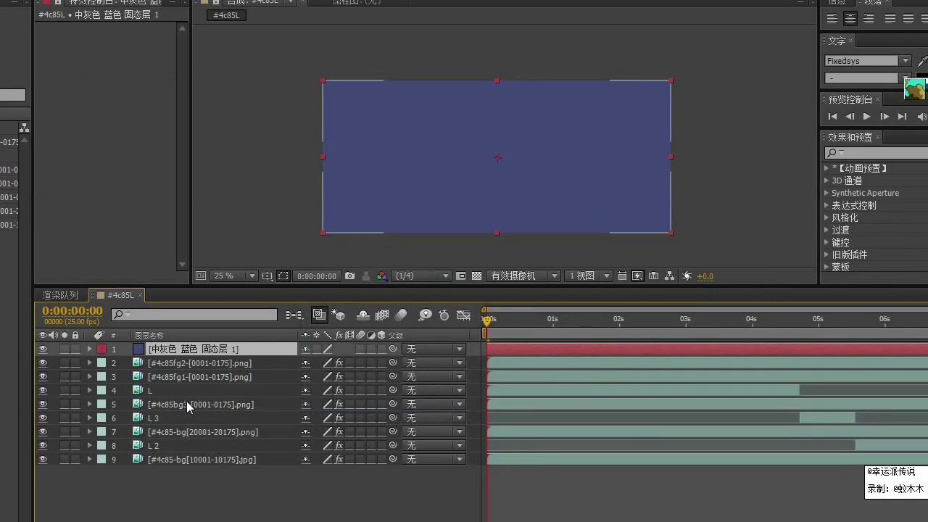
- Show the layer mode columns, try the Lighten (变亮) blending mode on the blue solid, and set it back to Normal (正常)
{"action": "key", "text": "F4"}
{"action": "left_click", "coordinate": [317, 348]}
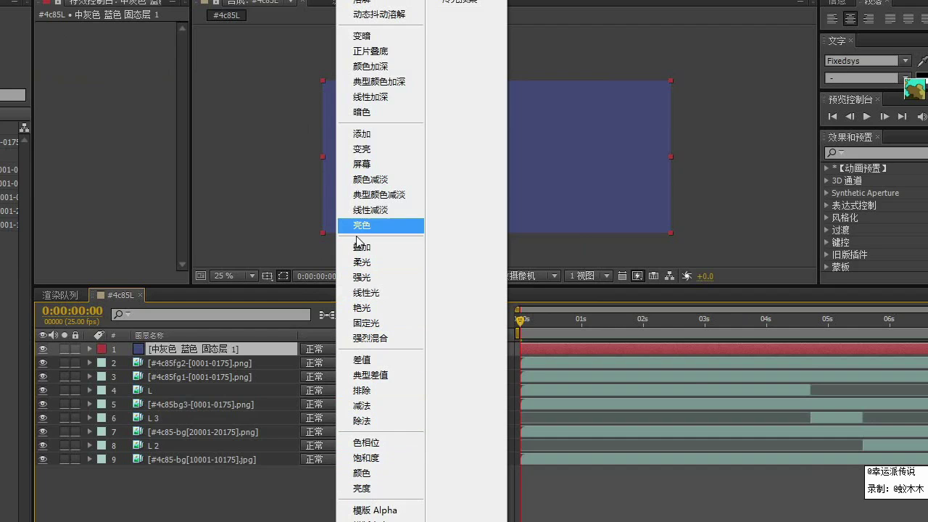
{"action": "left_click", "coordinate": [368, 149]}
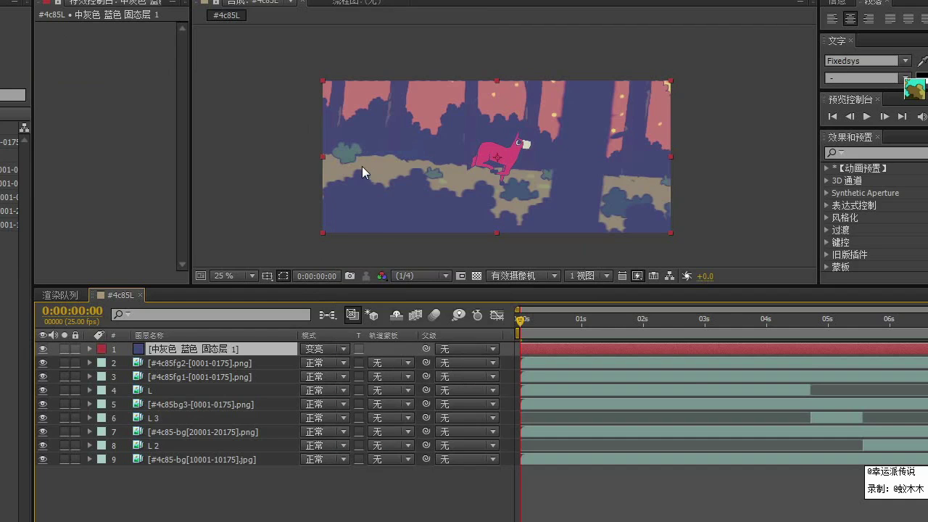
{"action": "left_click", "coordinate": [313, 349]}
{"action": "left_click", "coordinate": [385, 3]}
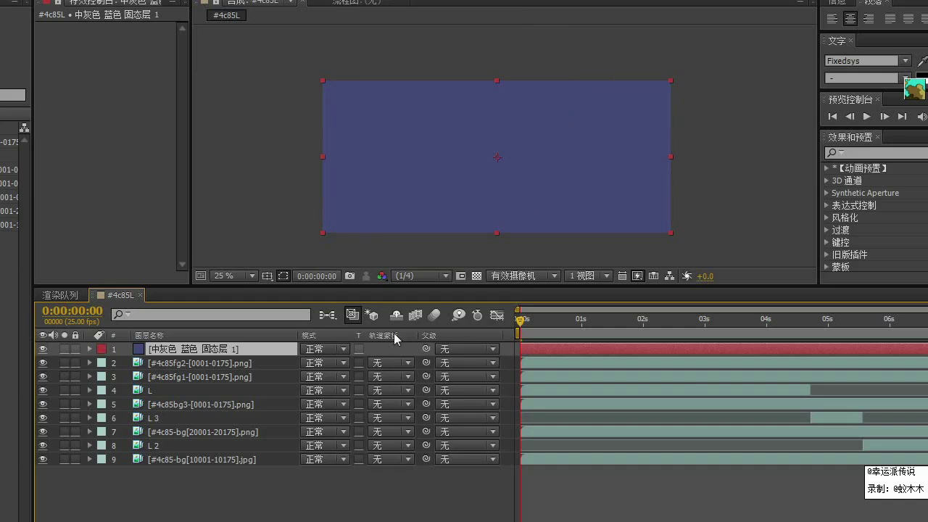
- Make the blue solid an adjustment layer and try Hue/Saturation on it with hue -11.0°, saturation -42 and lightness -16
{"action": "key", "text": "F4"}
{"action": "left_click", "coordinate": [371, 349]}
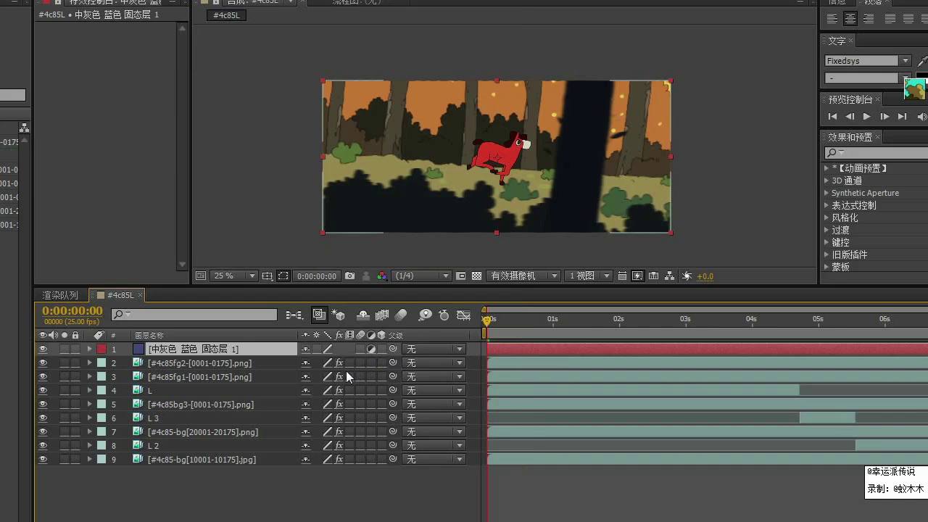
{"action": "left_click", "coordinate": [110, 0]}
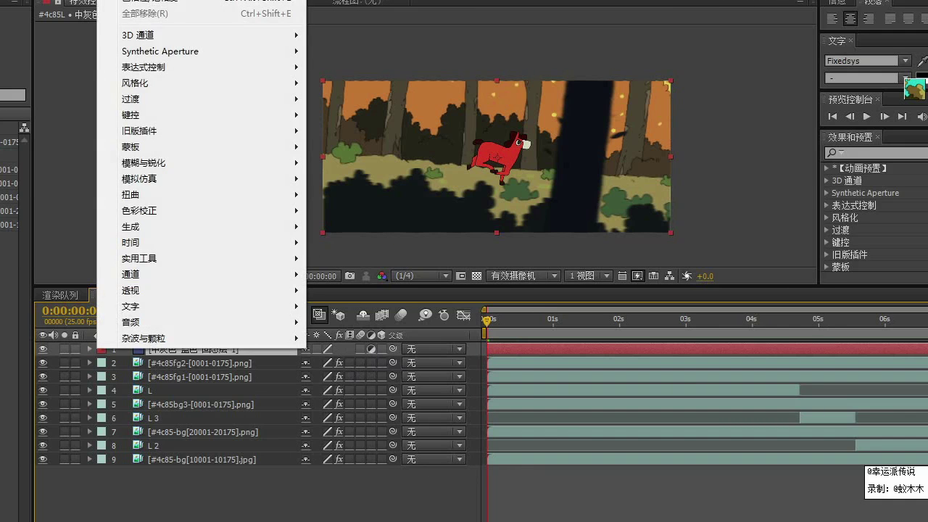
{"action": "left_click", "coordinate": [156, 3]}
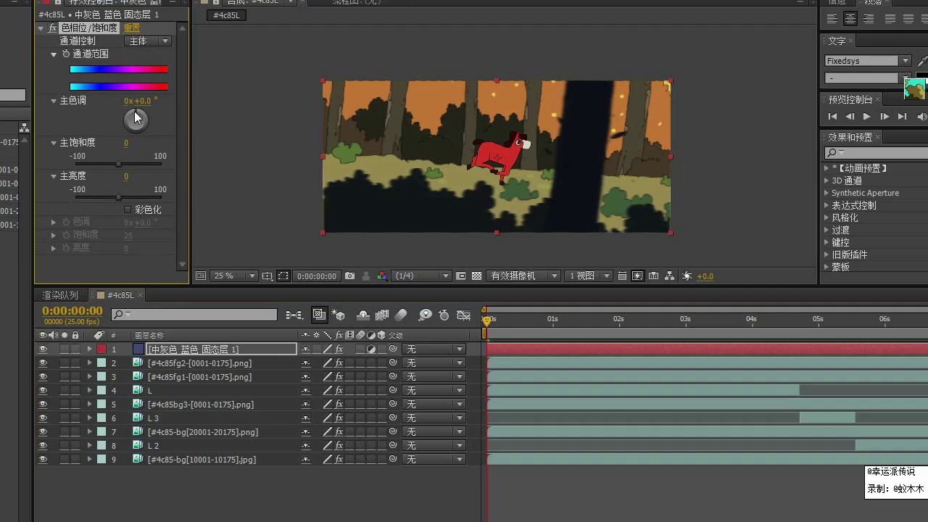
{"action": "left_click_drag", "start_coordinate": [119, 165], "coordinate": [100, 165]}
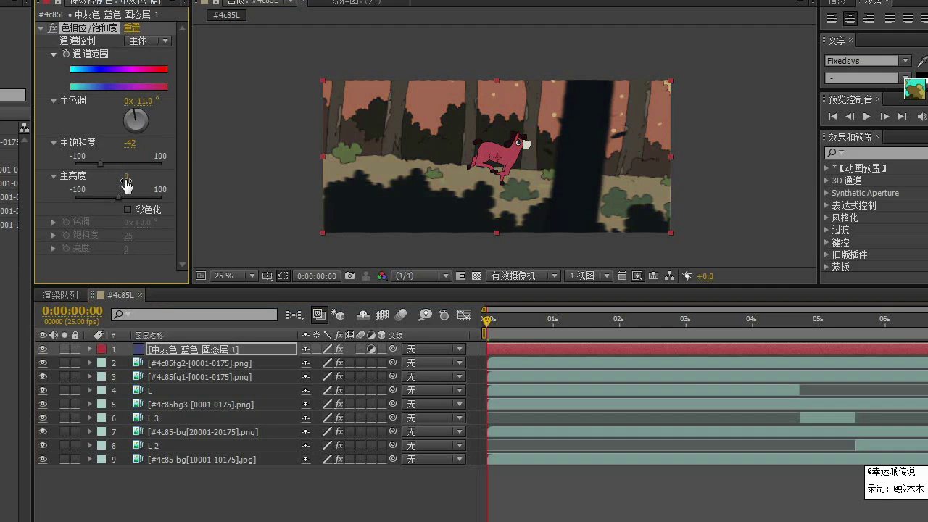
{"action": "left_click_drag", "start_coordinate": [119, 197], "coordinate": [112, 197]}
{"action": "left_click_drag", "start_coordinate": [490, 321], "coordinate": [803, 323]}
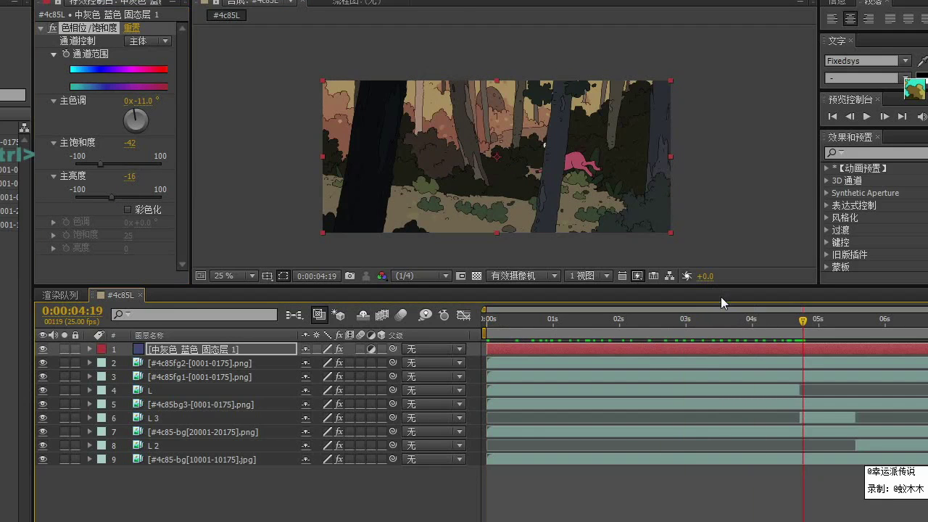
- Reset the Hue/Saturation effect on the blue solid and remove it
{"action": "left_click", "coordinate": [131, 27]}
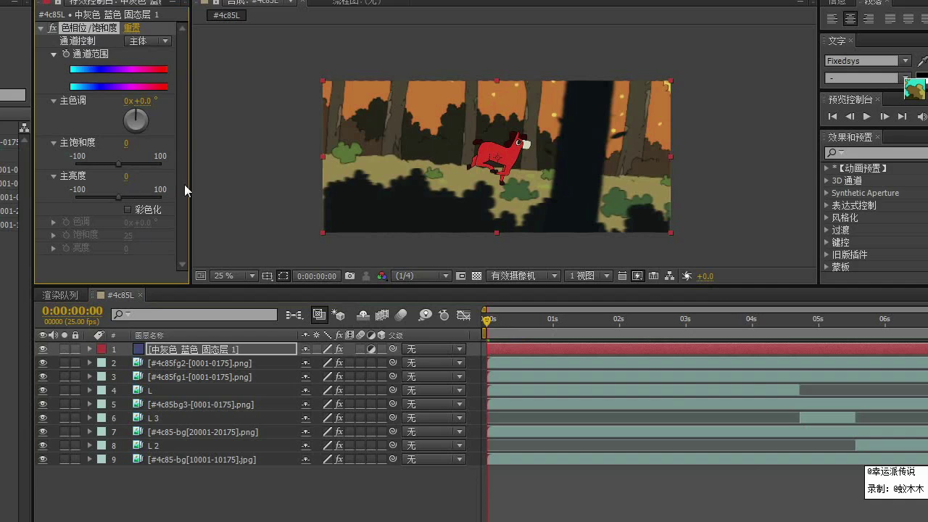
{"action": "key", "text": "Delete"}
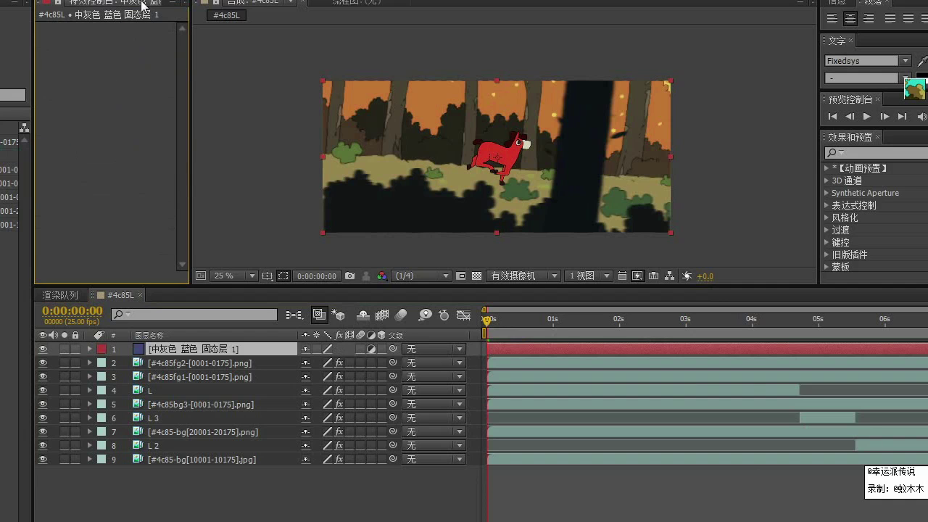
{"action": "left_click", "coordinate": [149, 0]}
{"action": "left_click", "coordinate": [71, 86]}
{"action": "left_click", "coordinate": [142, 352]}
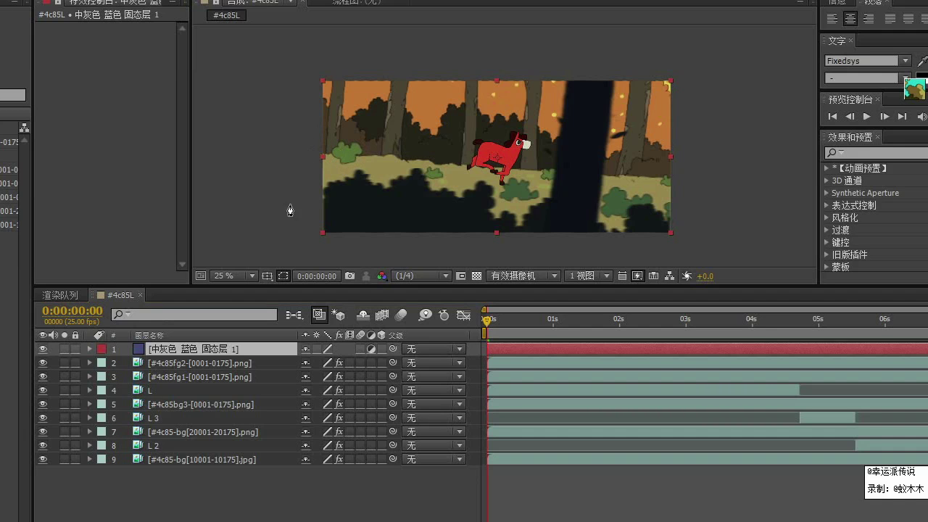
- Place the blue solid beneath the #4c85fg2 layer and draw a closed pen mask around the upper half of the frame
{"action": "left_click_drag", "start_coordinate": [154, 352], "coordinate": [167, 371]}
{"action": "left_click", "coordinate": [299, 151]}
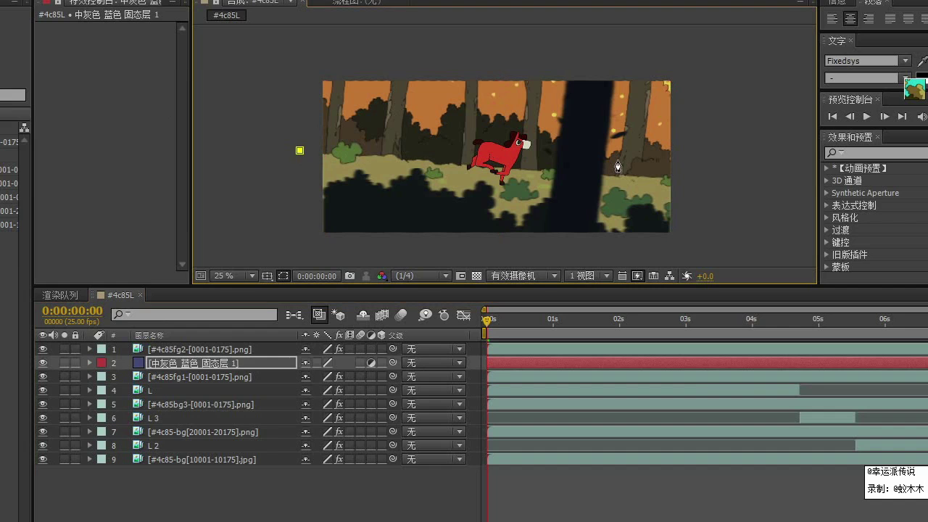
{"action": "left_click_drag", "start_coordinate": [693, 158], "coordinate": [713, 141]}
{"action": "left_click_drag", "start_coordinate": [692, 52], "coordinate": [683, 40]}
{"action": "left_click_drag", "start_coordinate": [295, 50], "coordinate": [292, 50]}
{"action": "left_click", "coordinate": [299, 151]}
- Reveal the solid's mask properties and set the mask feather to 162.0 pixels
{"action": "key", "text": "m"}
{"action": "key", "text": "m"}
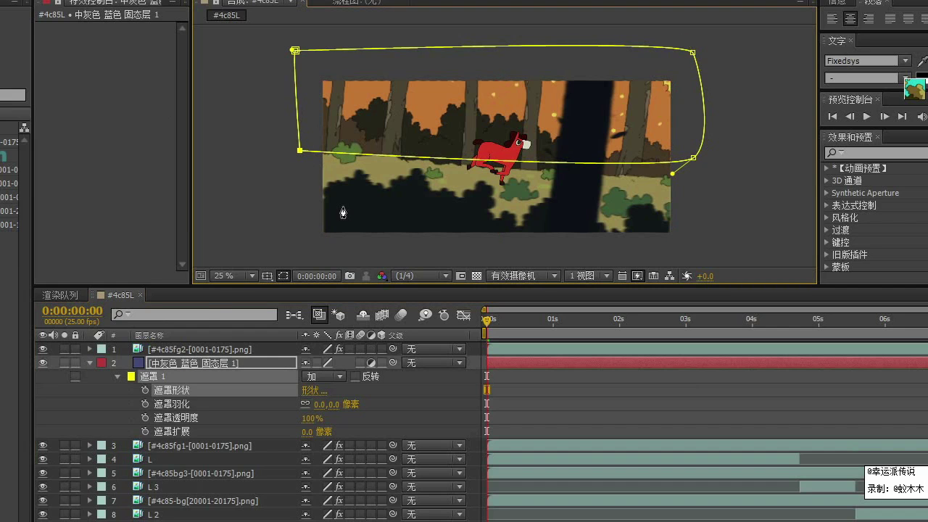
{"action": "left_click_drag", "start_coordinate": [336, 405], "coordinate": [453, 405]}
- Apply Hue/Saturation to the masked solid with hue -27.0°, saturation -48 and lightness -16, then disable the effect
{"action": "left_click", "coordinate": [108, 0]}
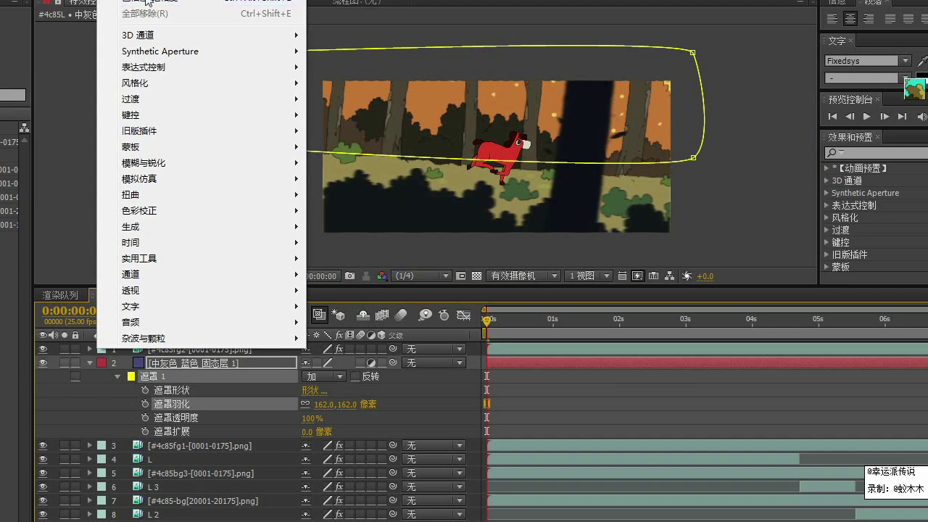
{"action": "left_click", "coordinate": [159, 2]}
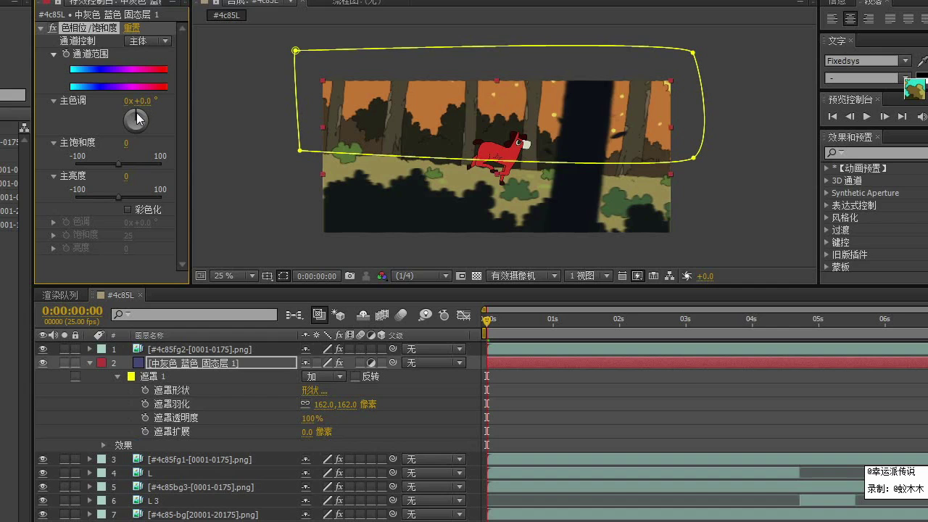
{"action": "left_click_drag", "start_coordinate": [138, 118], "coordinate": [135, 113]}
{"action": "left_click_drag", "start_coordinate": [118, 197], "coordinate": [112, 197]}
{"action": "left_click_drag", "start_coordinate": [118, 165], "coordinate": [97, 165]}
{"action": "left_click_drag", "start_coordinate": [137, 121], "coordinate": [117, 92]}
{"action": "left_click", "coordinate": [53, 28]}
- Turn the masked blue adjustment layer back into an ordinary solid
{"action": "left_click", "coordinate": [149, 1]}
{"action": "mouse_move", "coordinate": [112, 1]}
{"action": "mouse_move", "coordinate": [179, 174]}
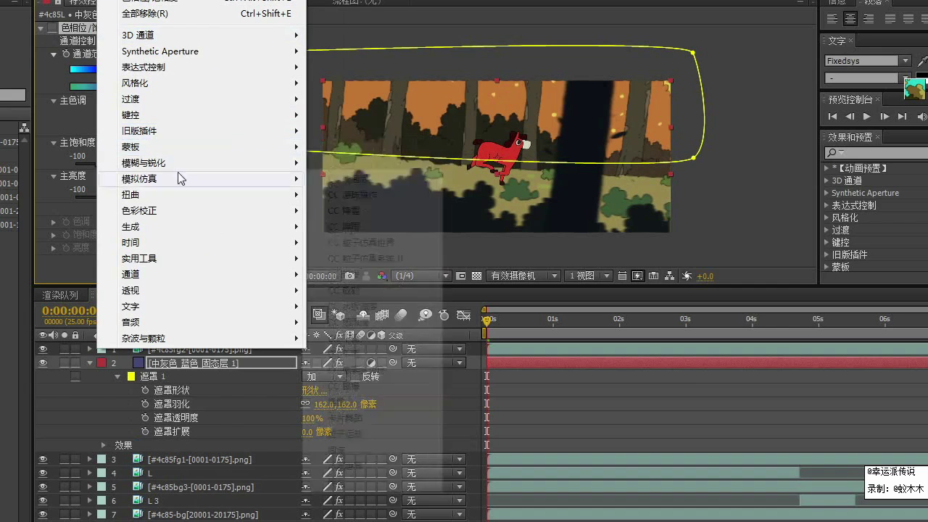
{"action": "mouse_move", "coordinate": [265, 217]}
{"action": "left_click", "coordinate": [144, 362]}
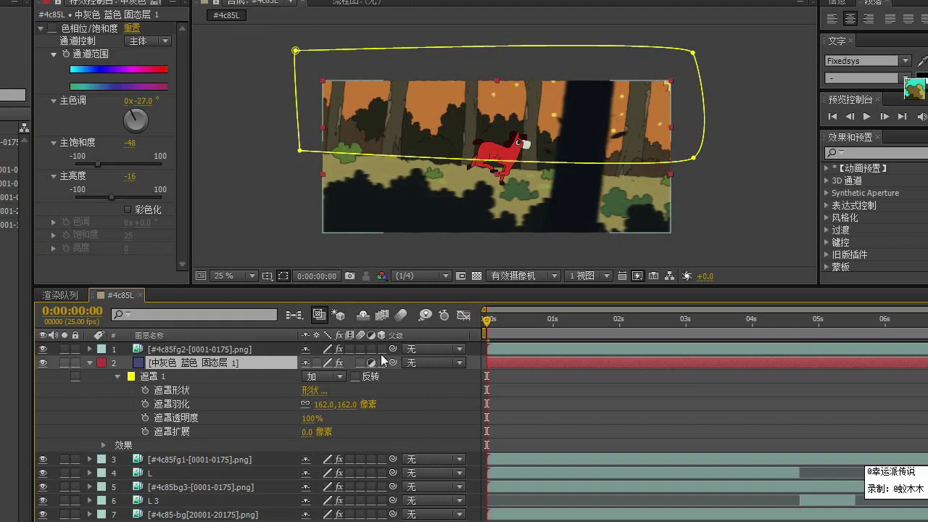
{"action": "left_click", "coordinate": [371, 364]}
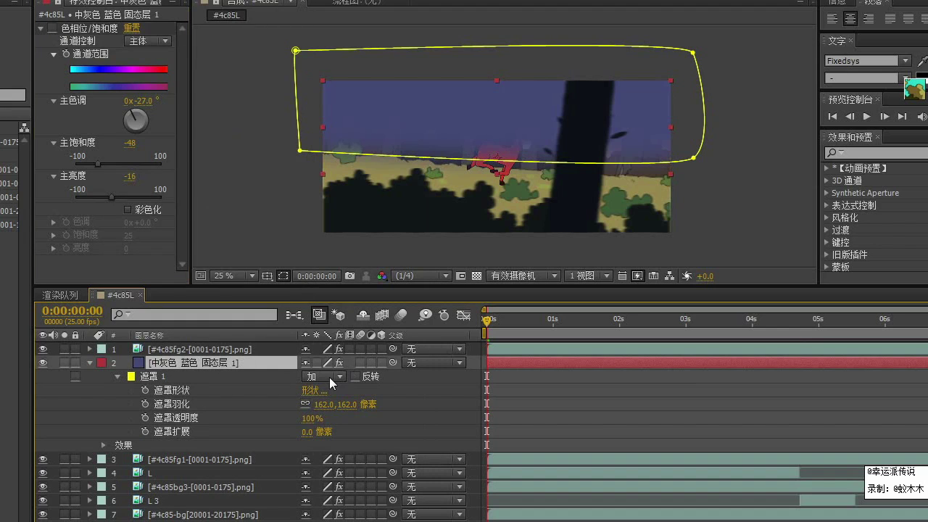
- Set the solid's blending mode to Multiply (正片叠底) and its mask opacity to 66%
{"action": "key", "text": "F4"}
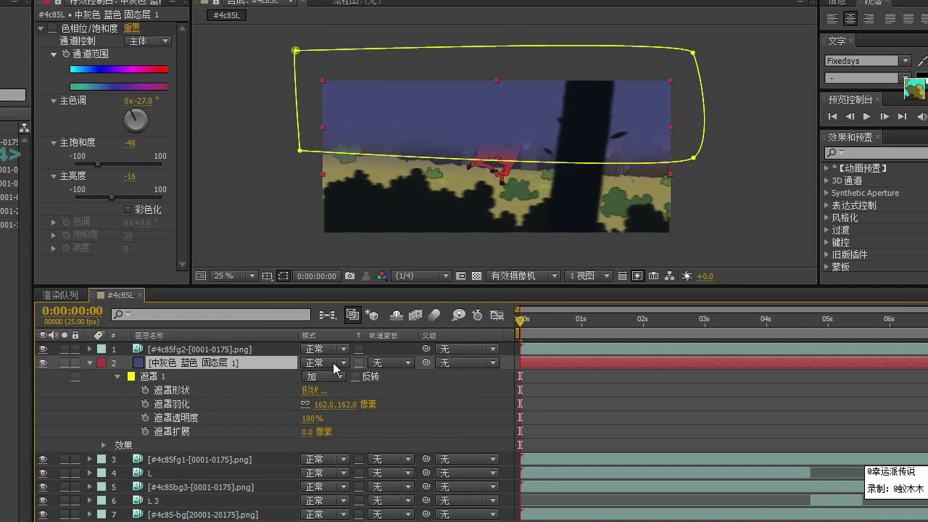
{"action": "left_click", "coordinate": [317, 363]}
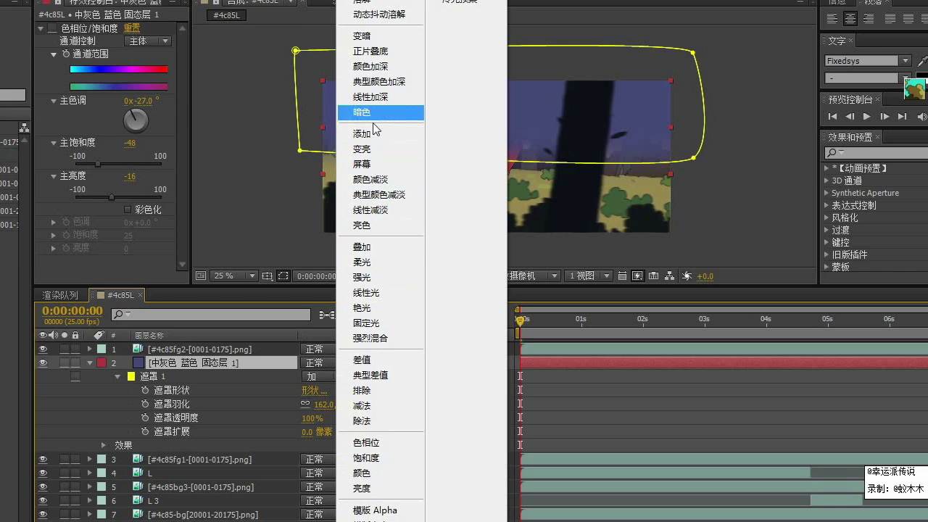
{"action": "left_click", "coordinate": [378, 52]}
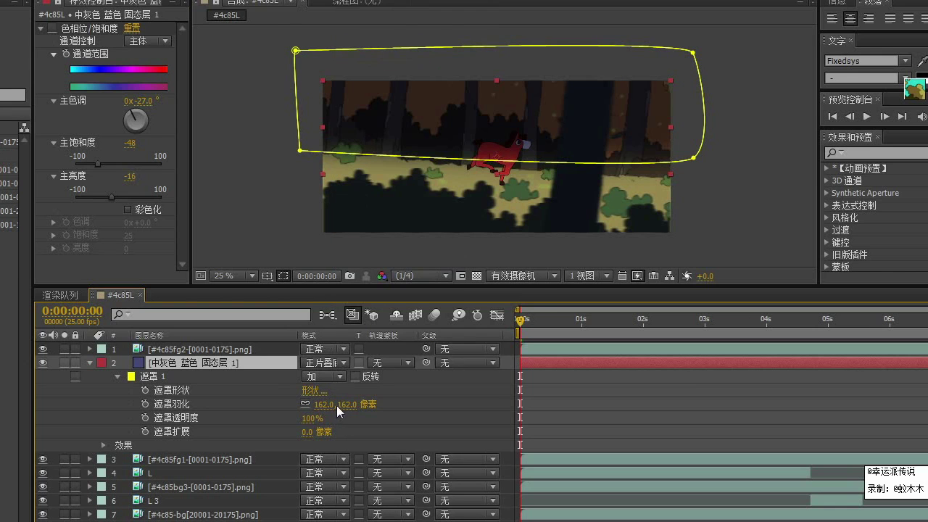
{"action": "left_click_drag", "start_coordinate": [319, 420], "coordinate": [294, 421]}
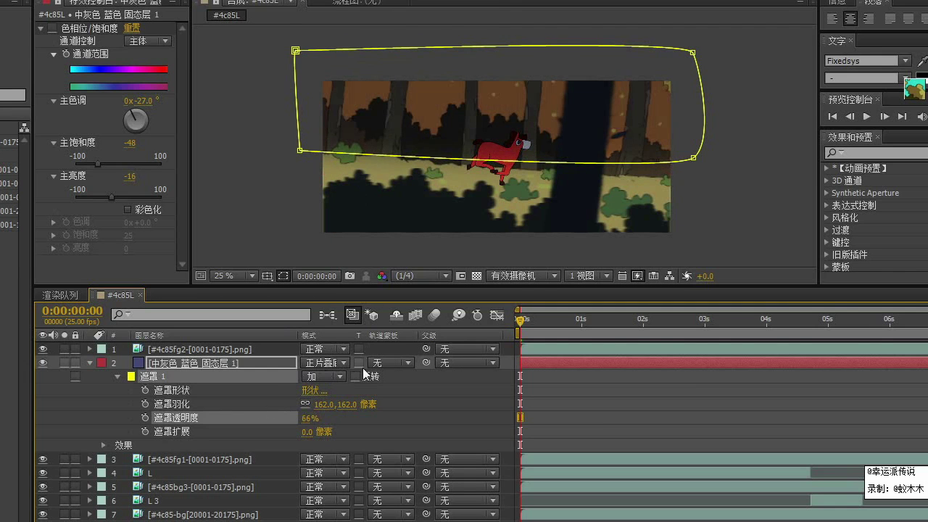
- Try Color Dodge (颜色减淡) and Soft Light (柔光) on the solid, choose Exclusion (排除), and set the mask feather to 189.0 pixels
{"action": "left_click", "coordinate": [339, 363]}
{"action": "left_click", "coordinate": [381, 182]}
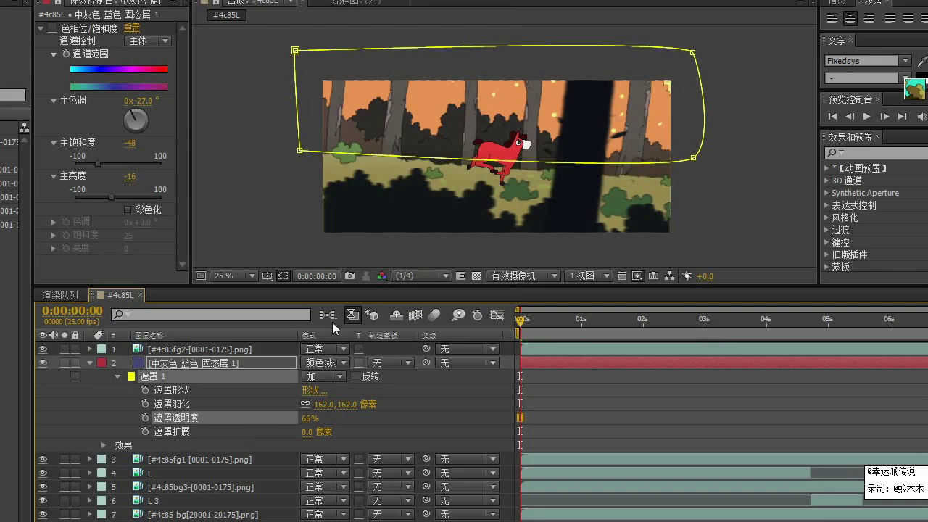
{"action": "left_click", "coordinate": [332, 362]}
{"action": "left_click", "coordinate": [378, 265]}
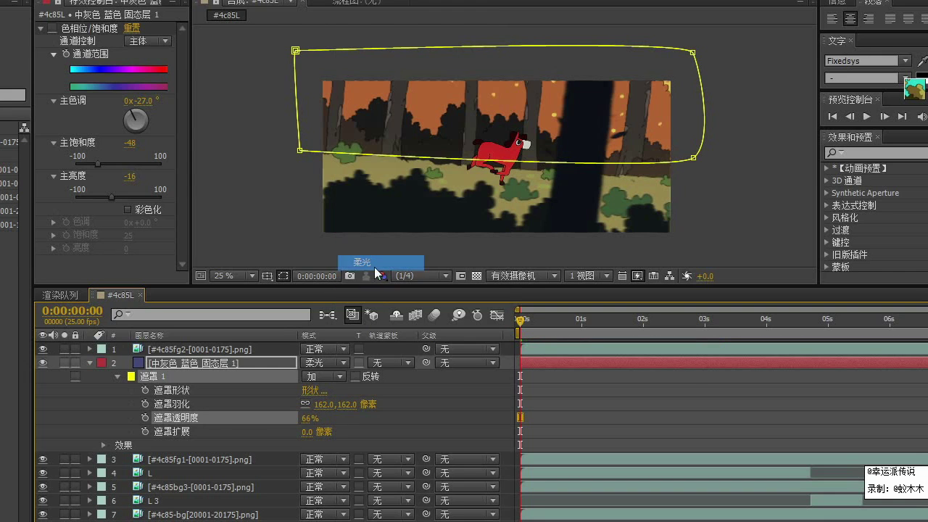
{"action": "left_click", "coordinate": [330, 363]}
{"action": "left_click", "coordinate": [354, 387]}
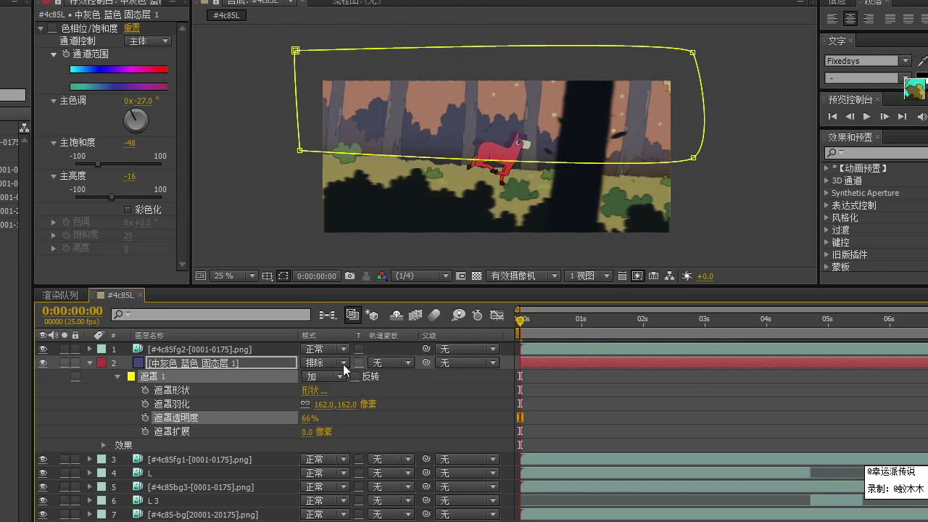
{"action": "left_click_drag", "start_coordinate": [545, 320], "coordinate": [376, 414]}
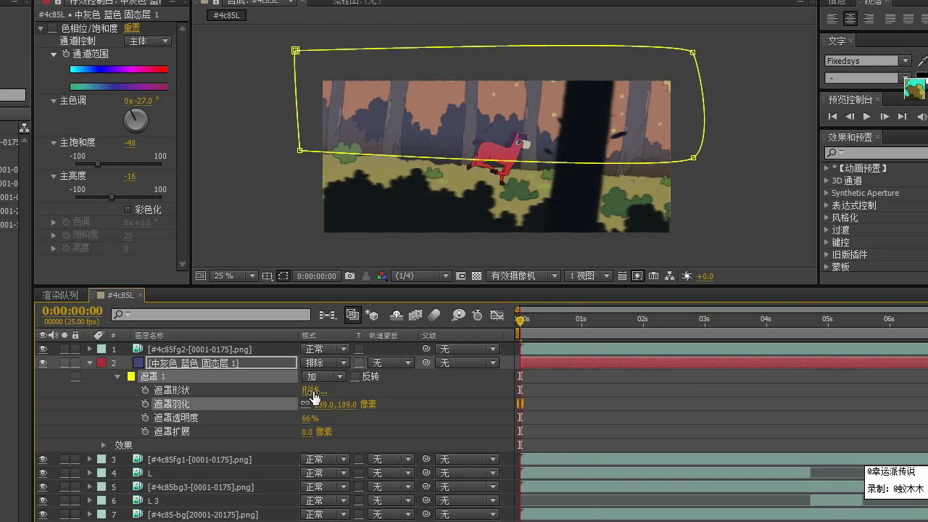
- Change the solid's colour to dark blue 0F0C56 in its solid settings
{"action": "left_click", "coordinate": [254, 364]}
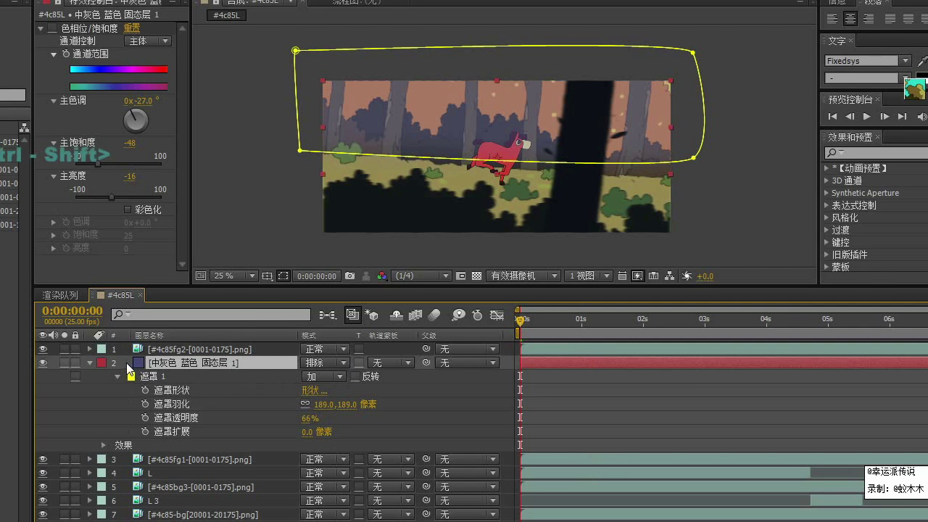
{"action": "key", "text": "ctrl+shift+y"}
{"action": "left_click", "coordinate": [96, 340]}
{"action": "left_click", "coordinate": [670, 189]}
{"action": "mouse_move", "coordinate": [670, 189]}
{"action": "left_mouse_down"}
{"action": "mouse_move", "coordinate": [686, 255]}
{"action": "mouse_move", "coordinate": [677, 251]}
{"action": "mouse_move", "coordinate": [703, 246]}
{"action": "left_mouse_up"}
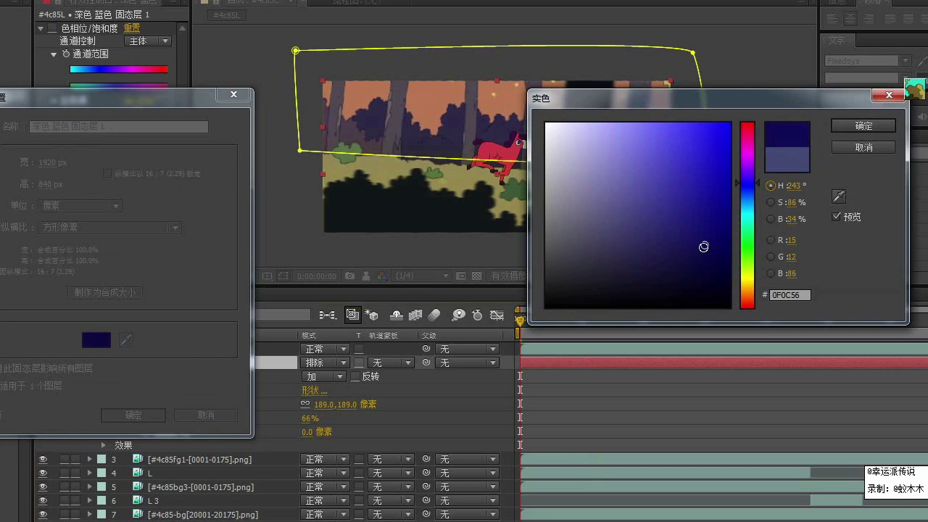
{"action": "left_click", "coordinate": [866, 126]}
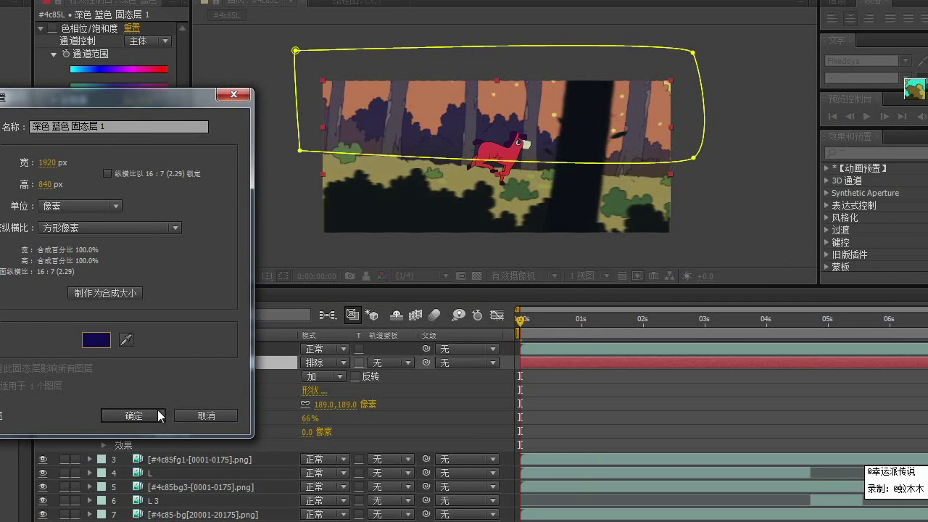
{"action": "left_click", "coordinate": [145, 416]}
- At 0:00:04:04, lower the mask's lower-right point below its current height and preview the composition
{"action": "left_click", "coordinate": [640, 322]}
{"action": "left_click_drag", "start_coordinate": [627, 327], "coordinate": [777, 323]}
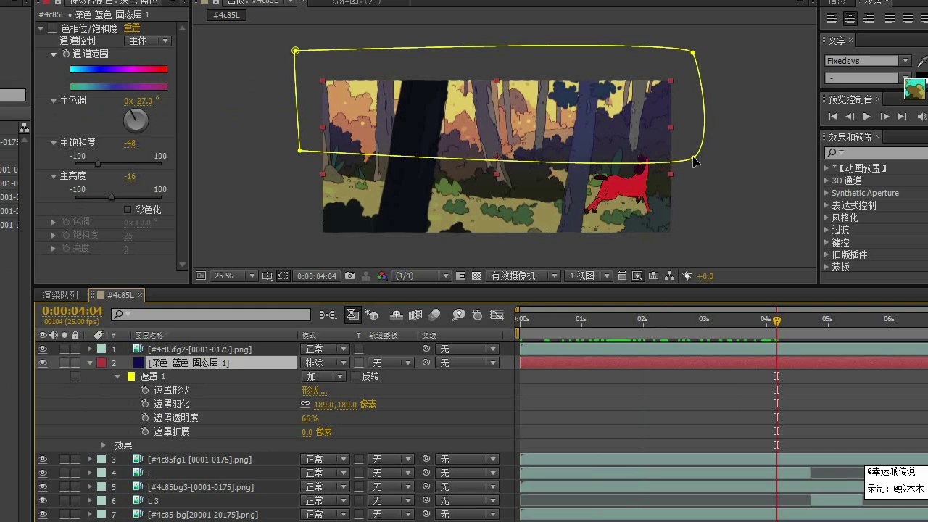
{"action": "left_click_drag", "start_coordinate": [694, 158], "coordinate": [695, 189]}
{"action": "key", "text": "KP_0"}
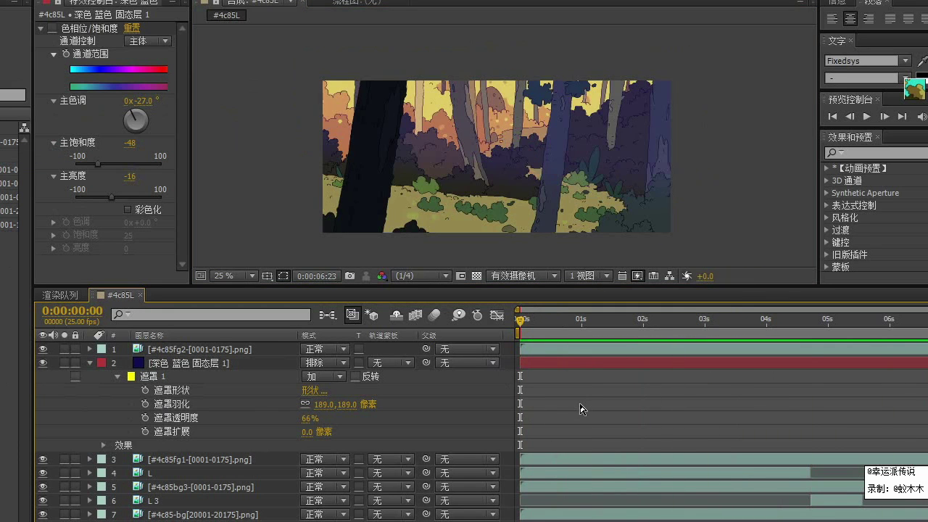
{"action": "key", "text": "space"}
- Move the #4c85fg1 layer above the dark blue solid and play the composition from the start
{"action": "left_click_drag", "start_coordinate": [214, 357], "coordinate": [215, 361]}
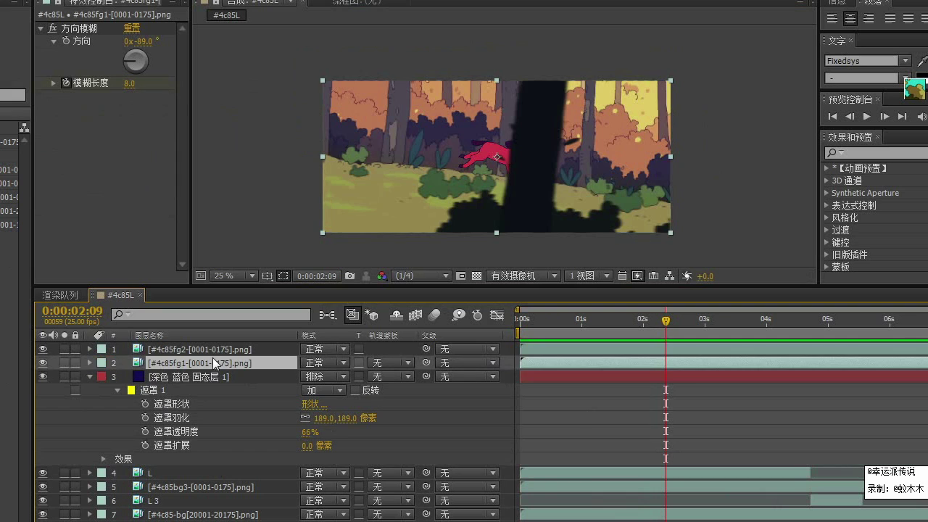
{"action": "left_click", "coordinate": [520, 325]}
{"action": "key", "text": "space"}
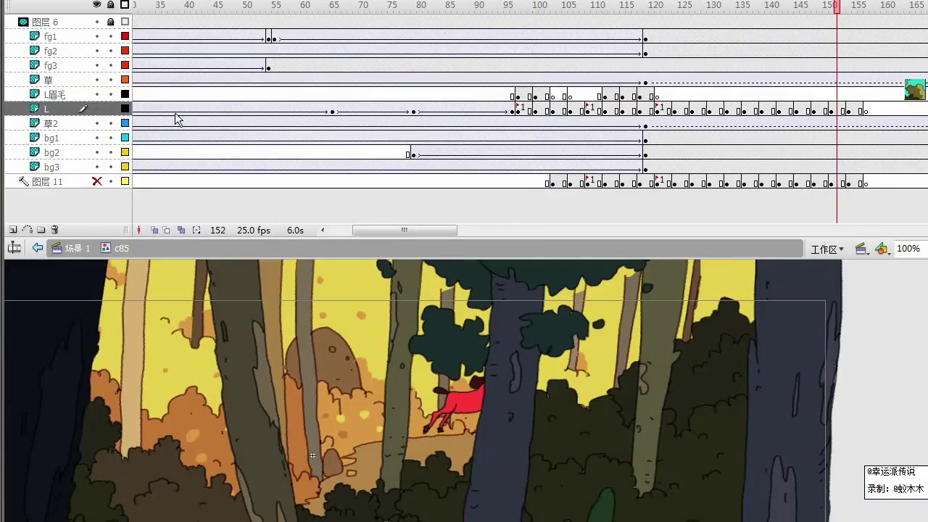
- Switch to Flash and extend the horse's run on the L眉毛 layer with further keyframes up to frame 164
{"action": "left_click", "coordinate": [631, 109]}
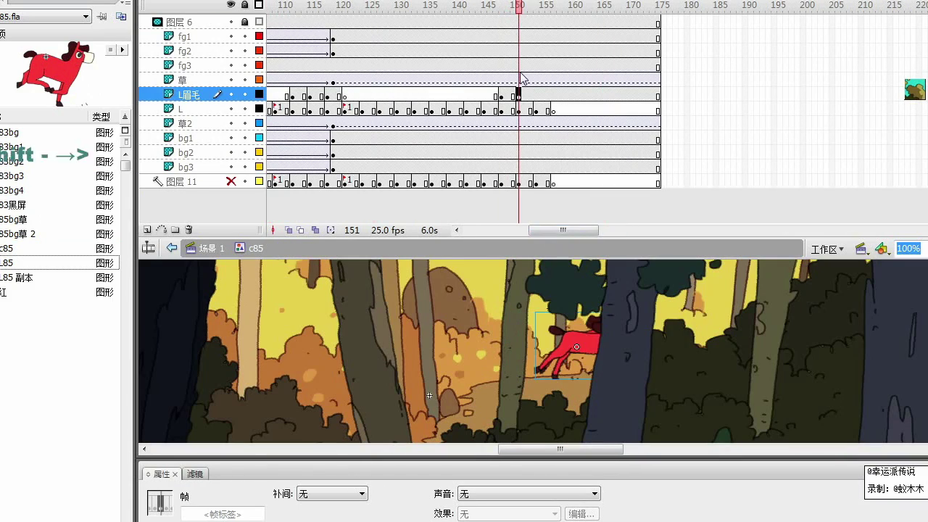
{"action": "left_click", "coordinate": [525, 95]}
{"action": "left_click", "coordinate": [594, 95]}
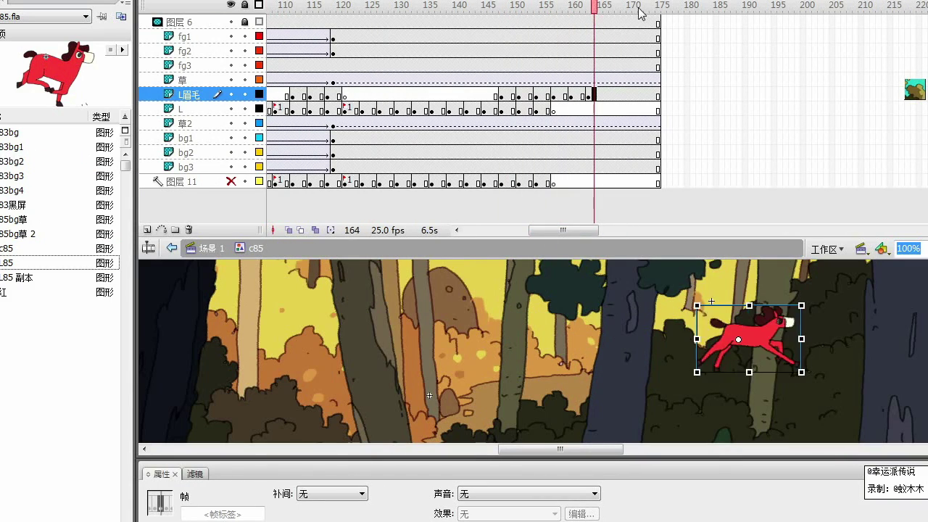
{"action": "left_click", "coordinate": [508, 95]}
{"action": "left_click", "coordinate": [542, 95]}
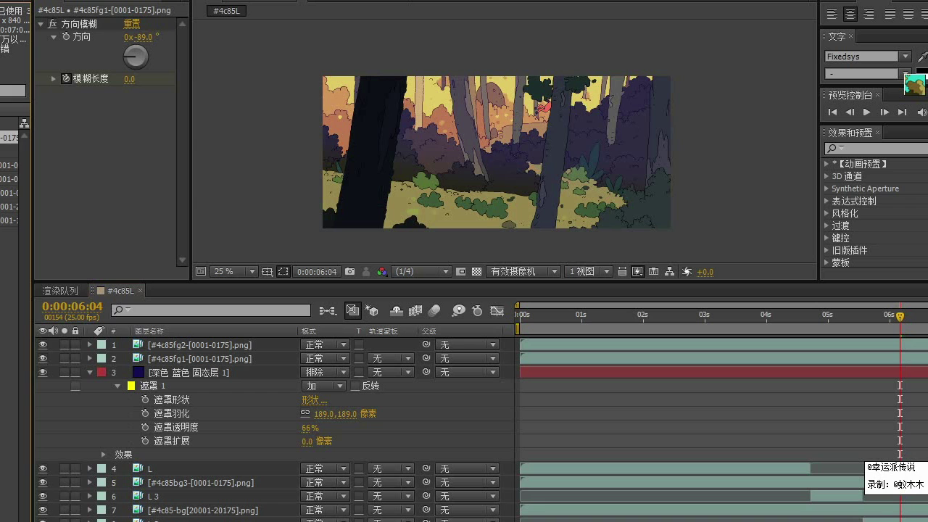
- Return to After Effects, reload the highlighted sequence footage and play the composition from 0:00:02:18
{"action": "right_click", "coordinate": [2, 137]}
{"action": "left_click", "coordinate": [16, 261]}
{"action": "left_click_drag", "start_coordinate": [898, 323], "coordinate": [687, 327]}
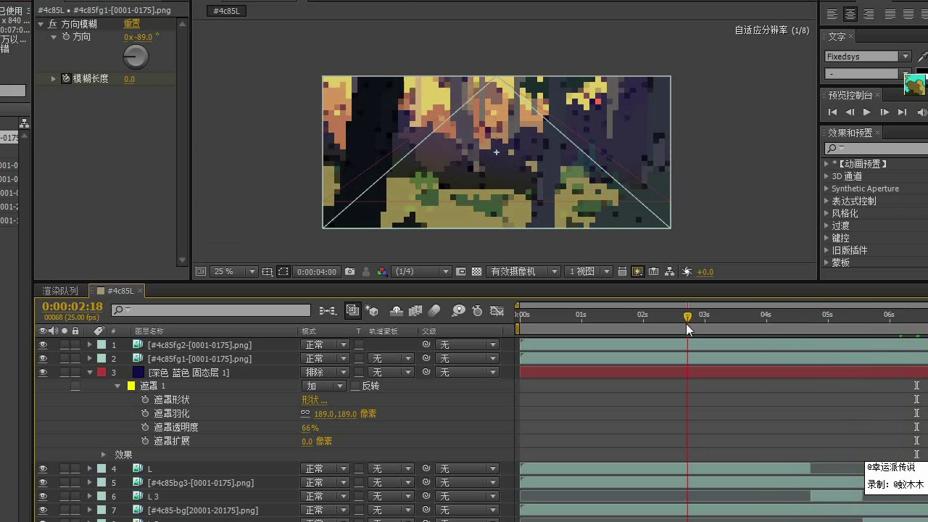
{"action": "key", "text": "space"}
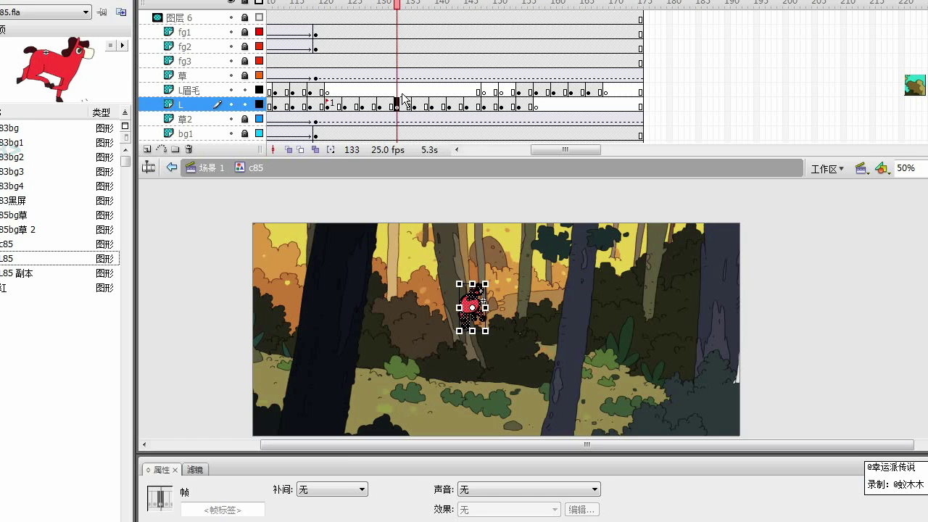
- In Flash, review the horse's keyframes on the L layer from frame 131 and nudge the horse down at frame 137
{"action": "left_click", "coordinate": [385, 105]}
{"action": "left_click_drag", "start_coordinate": [398, 106], "coordinate": [371, 119]}
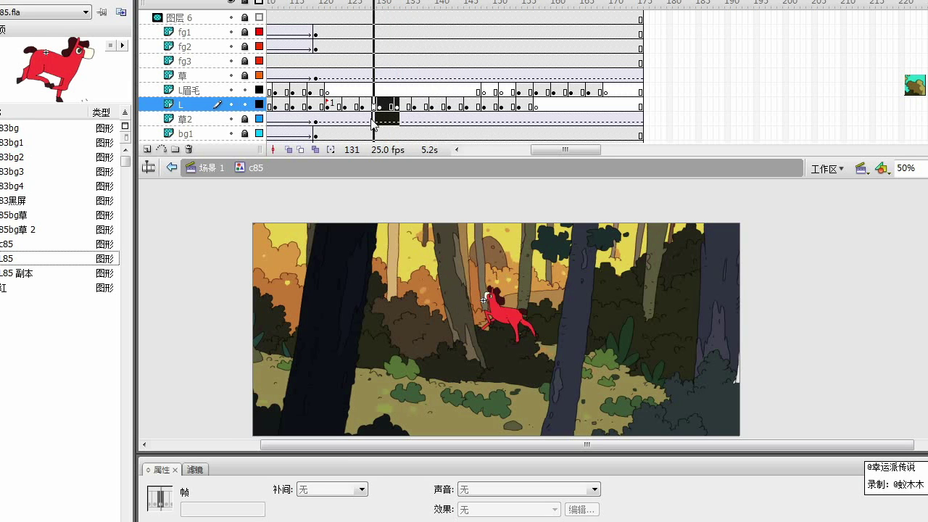
{"action": "left_click", "coordinate": [408, 107]}
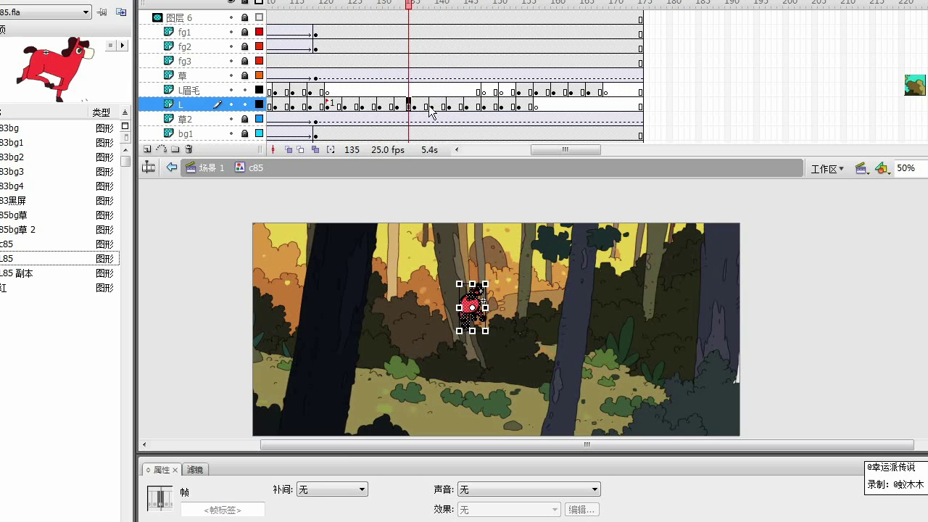
{"action": "left_click", "coordinate": [424, 106]}
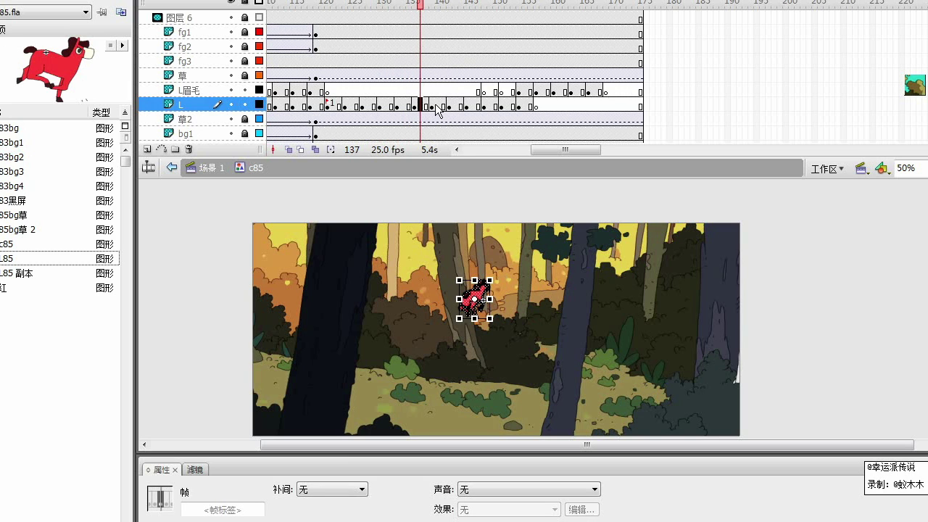
{"action": "key", "text": "shift+Down"}
{"action": "left_click", "coordinate": [438, 105]}
- Edit multiple frames at once to lower the horse from frame 139 onward on the L眉毛 and L layers, and play the run
{"action": "left_click", "coordinate": [315, 149]}
{"action": "left_click_drag", "start_coordinate": [450, 4], "coordinate": [645, 7]}
{"action": "left_click_drag", "start_coordinate": [599, 94], "coordinate": [431, 106]}
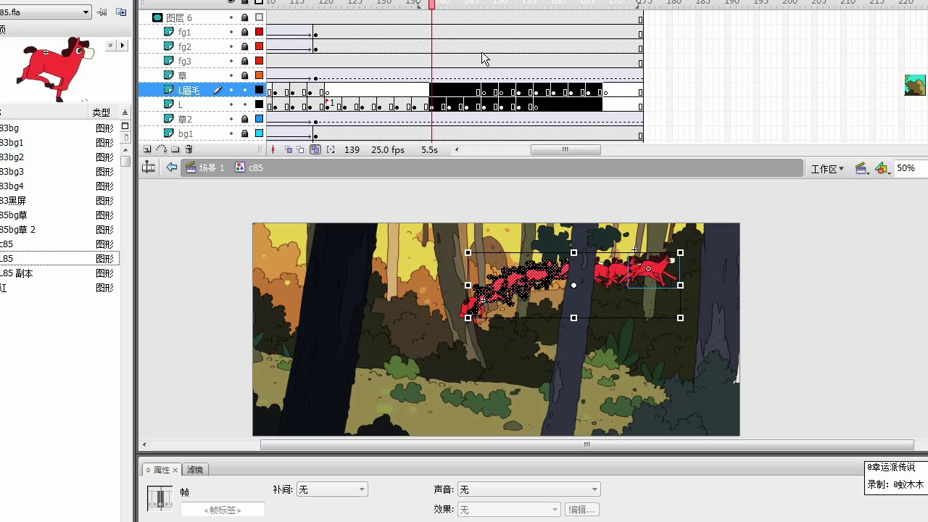
{"action": "key", "text": "shift+Down"}
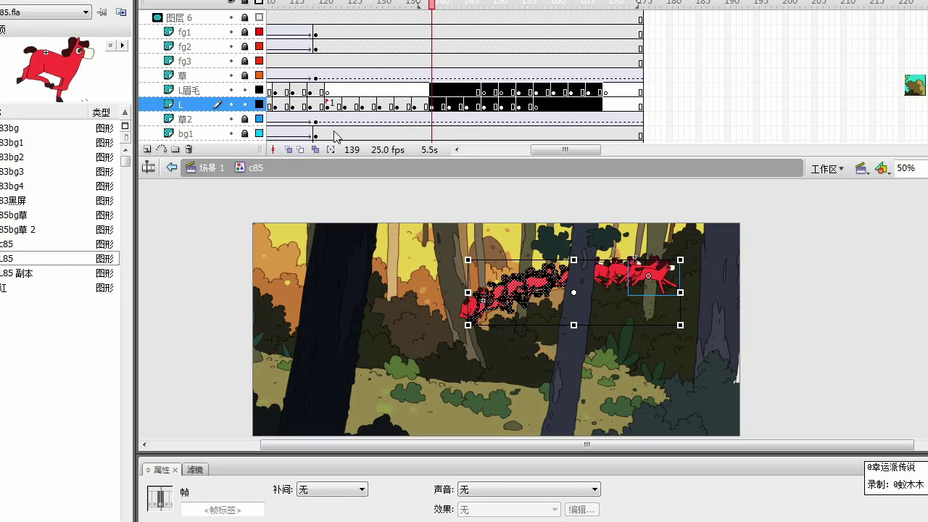
{"action": "key", "text": "Return"}
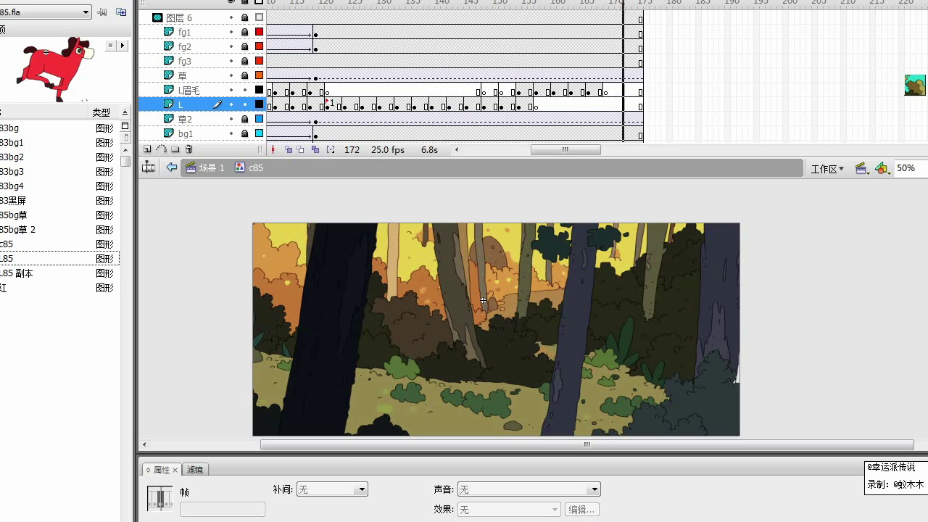
- Delete the fg, grass, bg and 图层 11 layers, leaving only L眉毛 and L in the 图层 6 folder
{"action": "left_click", "coordinate": [489, 4]}
{"action": "key", "text": "ctrl+a"}
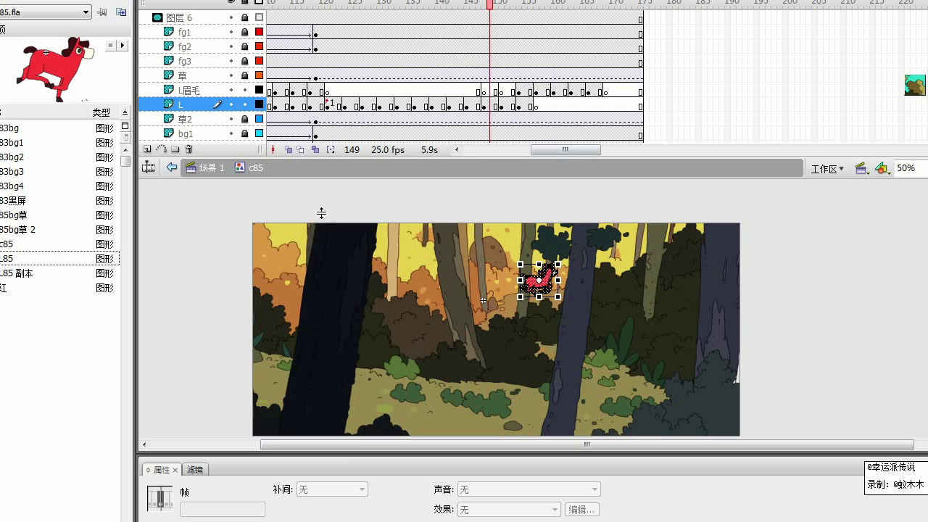
{"action": "left_click", "coordinate": [210, 76]}
{"action": "left_click", "coordinate": [205, 35], "text": "shift"}
{"action": "left_click", "coordinate": [195, 119], "text": "ctrl"}
{"action": "left_click", "coordinate": [195, 133], "text": "ctrl"}
{"action": "scroll", "coordinate": [194, 133], "scroll_direction": "down", "scroll_amount": 3}
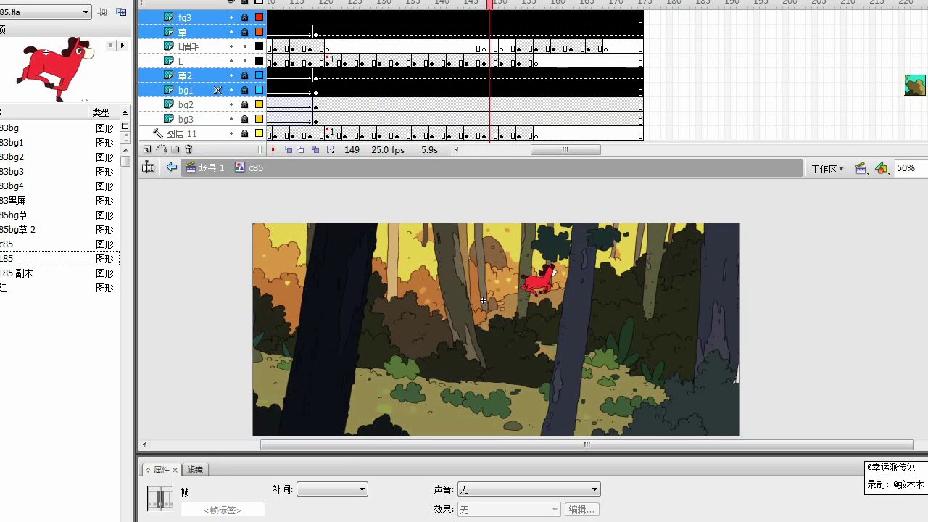
{"action": "left_click", "coordinate": [198, 105], "text": "ctrl"}
{"action": "left_click", "coordinate": [200, 116], "text": "ctrl"}
{"action": "left_click", "coordinate": [197, 134], "text": "ctrl"}
{"action": "left_click", "coordinate": [188, 149]}
- Export the horse as a PNG sequence named #4c85L to the L folder at 1920 x 840 with 24-bit alpha
{"action": "key", "text": "ctrl+alt+shift+s"}
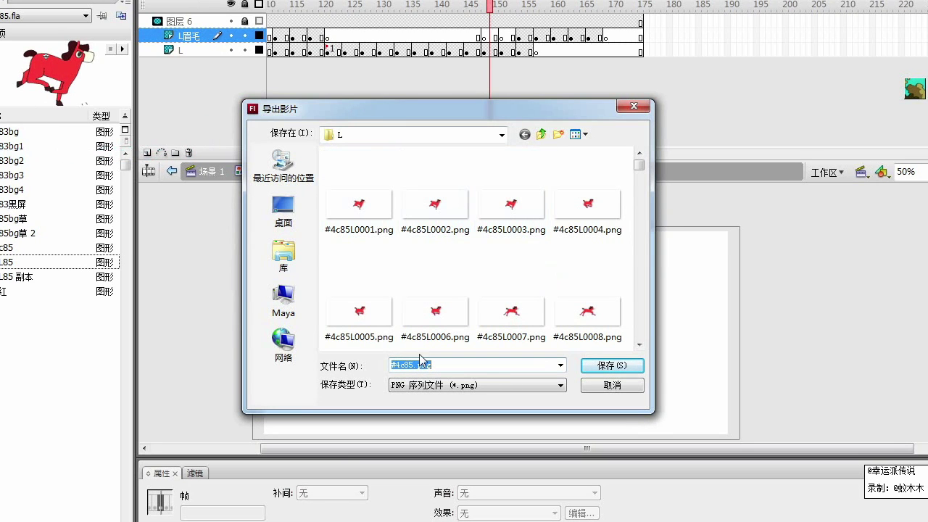
{"action": "left_click", "coordinate": [368, 209]}
{"action": "left_click", "coordinate": [424, 365]}
{"action": "type", "text": "#4c85L"}
{"action": "key", "text": "Return"}
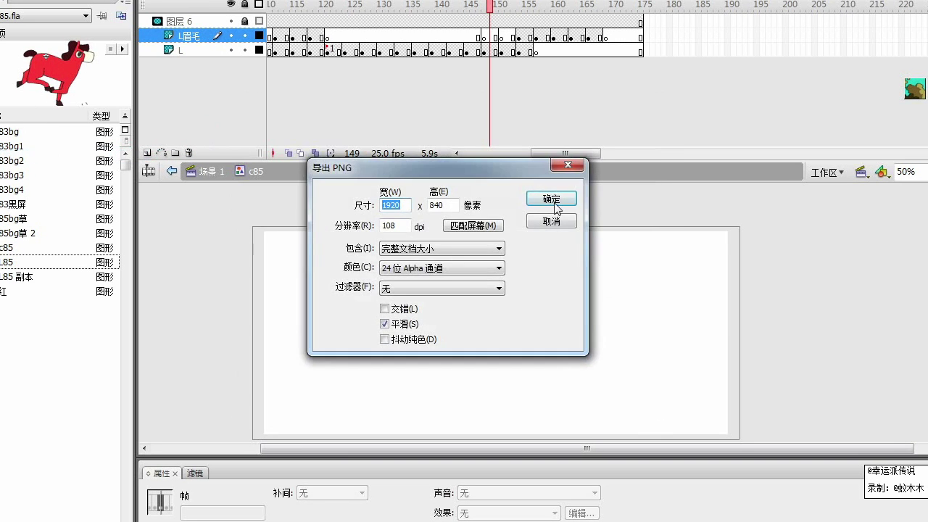
{"action": "left_click", "coordinate": [553, 199]}
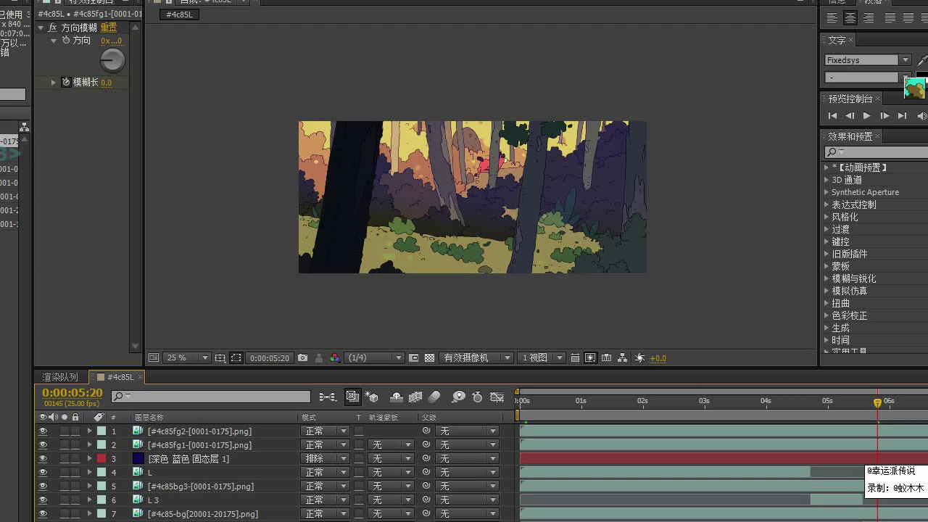
- Switch to After Effects, reload the selected horse sequence footage and play the composition from 0:00:04:23
{"action": "right_click", "coordinate": [15, 154]}
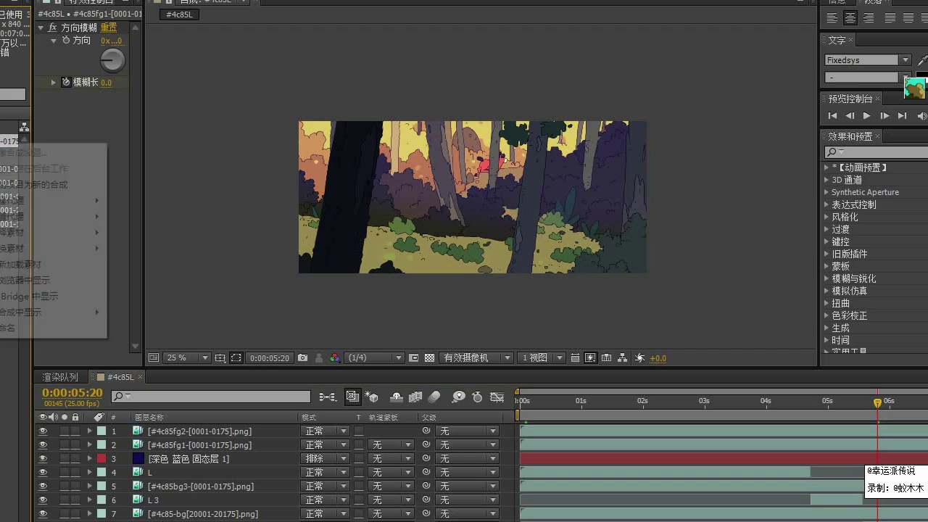
{"action": "left_click", "coordinate": [22, 264]}
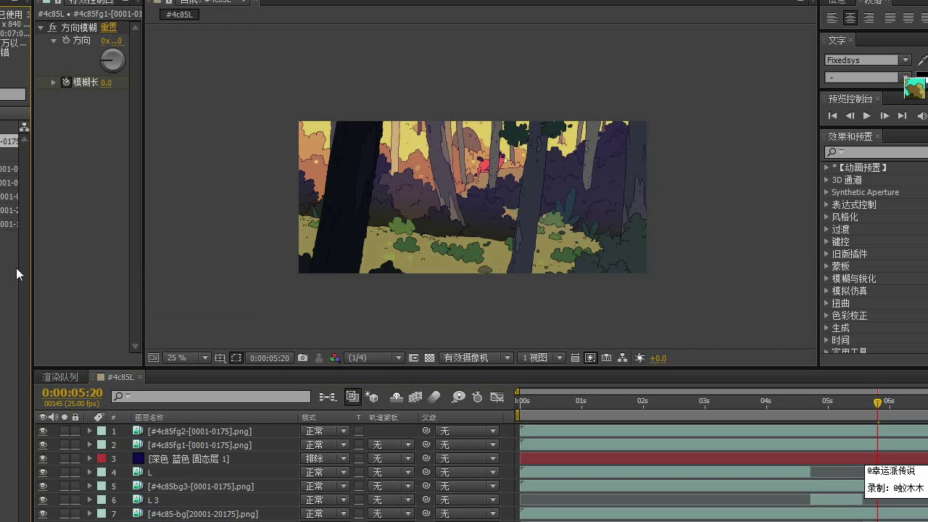
{"action": "right_click", "coordinate": [1, 142]}
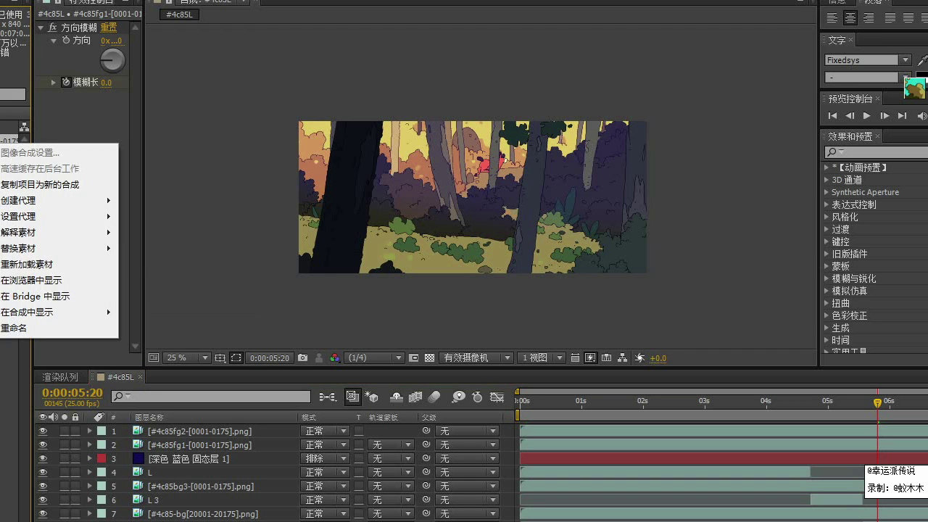
{"action": "left_click", "coordinate": [19, 265]}
{"action": "left_click_drag", "start_coordinate": [879, 406], "coordinate": [824, 405]}
{"action": "key", "text": "space"}
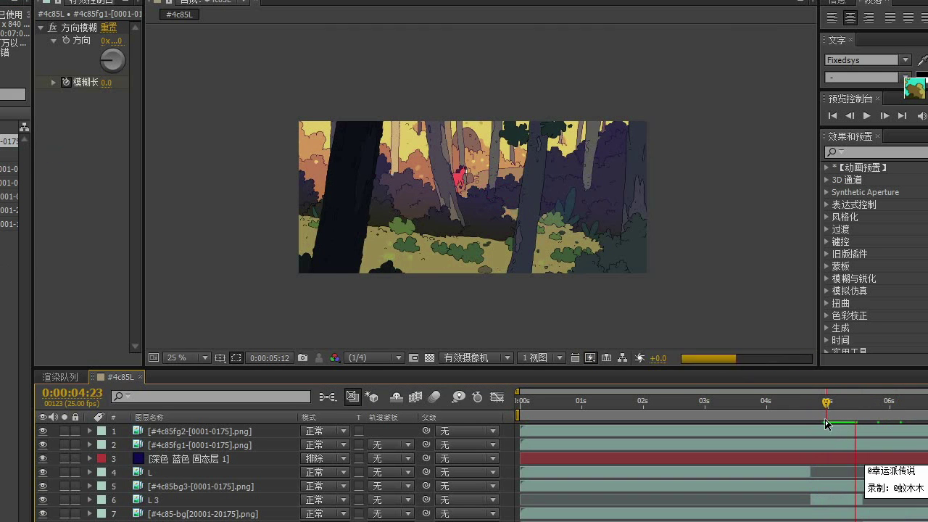
{"action": "key", "text": "space"}
- Enlarge the composition view to 50% and preview the animation from the start and from 0:00:03:12
{"action": "scroll", "coordinate": [486, 193], "scroll_direction": "up", "scroll_amount": 2}
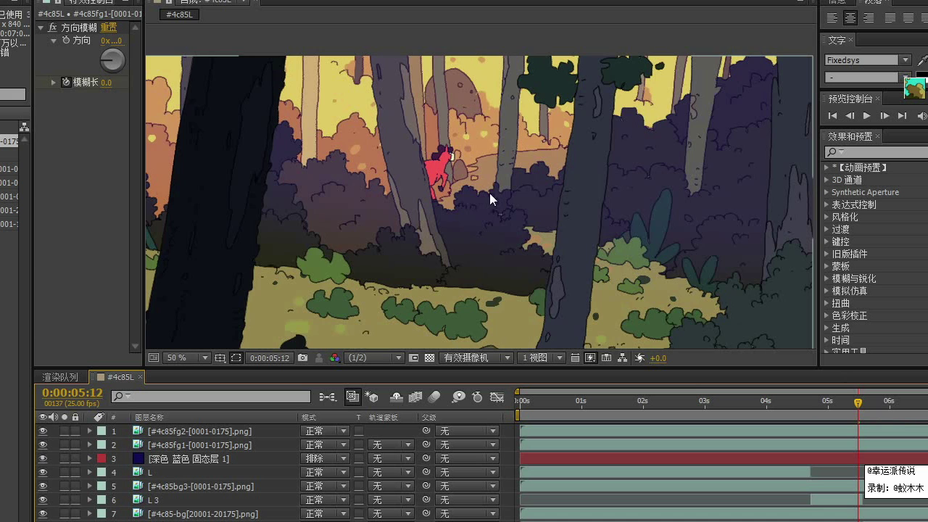
{"action": "key", "text": "space"}
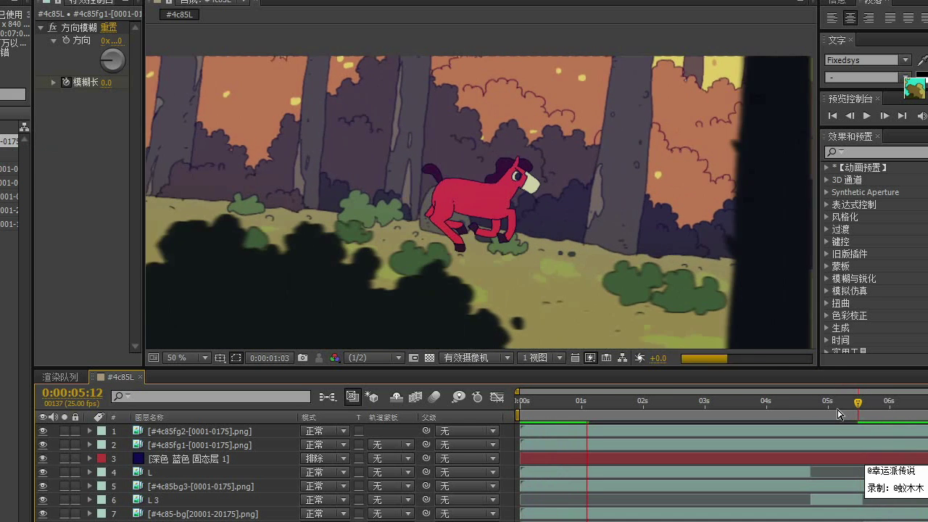
{"action": "key", "text": "space"}
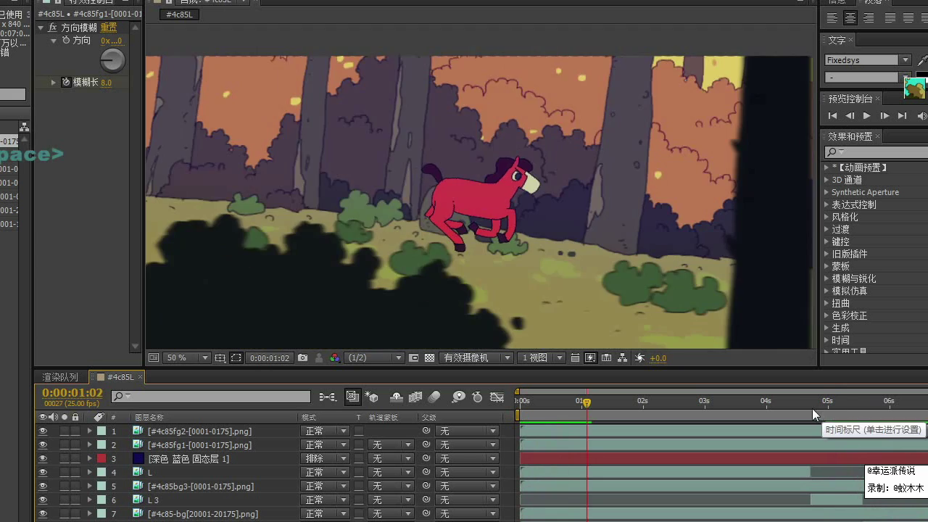
{"action": "left_click_drag", "start_coordinate": [812, 408], "coordinate": [737, 406]}
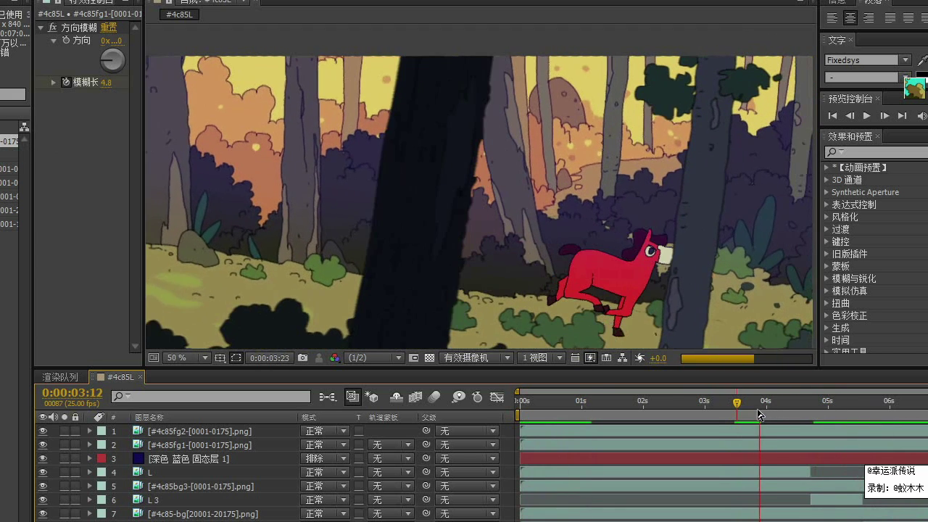
{"action": "key", "text": "space"}
- Examine the horse and the surrounding forest at 100% magnification at 0:00:03:24
{"action": "left_click", "coordinate": [176, 357]}
{"action": "left_click", "coordinate": [207, 245]}
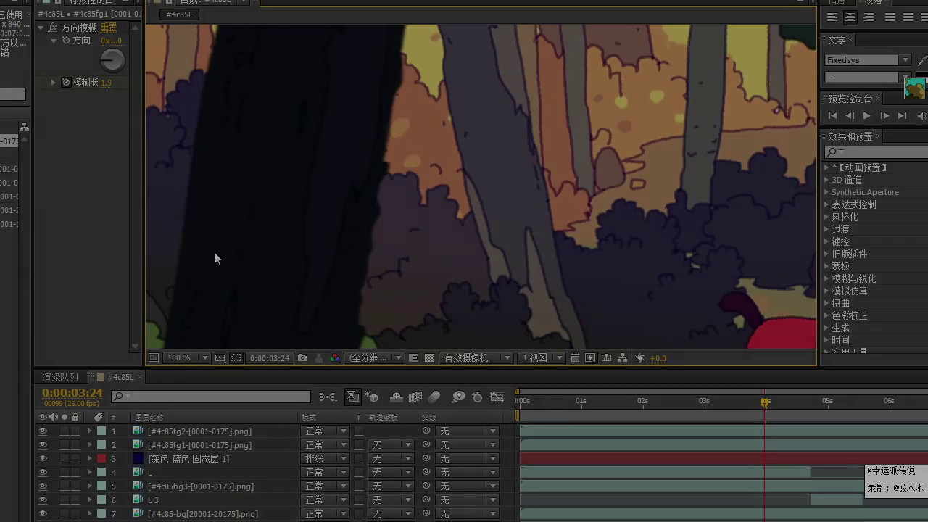
{"action": "key", "text": "space"}
{"action": "left_click_drag", "start_coordinate": [542, 239], "coordinate": [383, 210]}
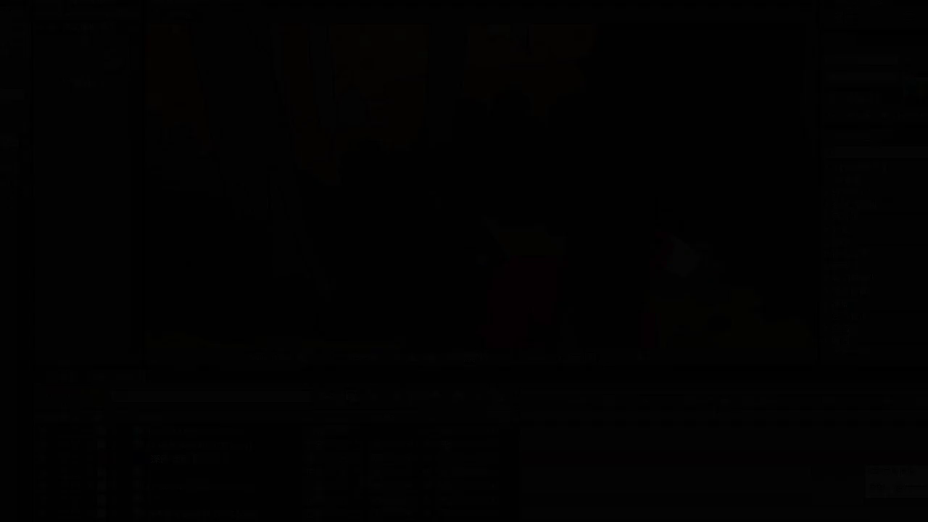